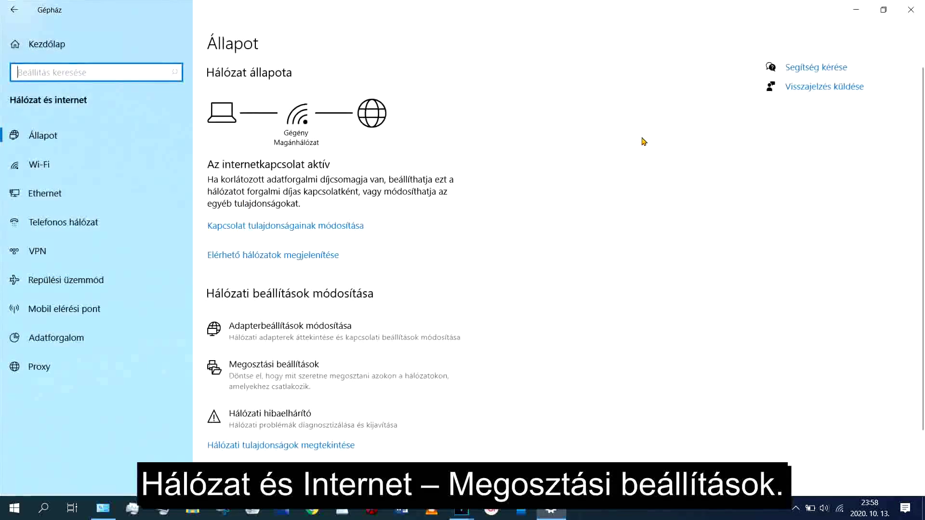
# - Open Sharing options (Megosztási beállítások) and maximize the Advanced sharing settings window
pyautogui.click(275, 371)
pyautogui.click(448, 125)
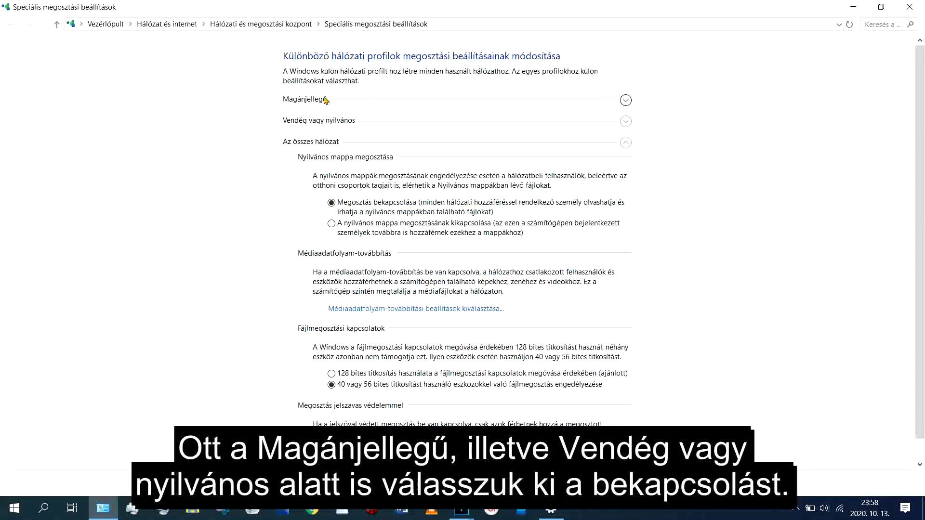
# - Expand the Private, Guest/Public and All Networks profiles to verify discovery and sharing, then close
pyautogui.click(626, 100)
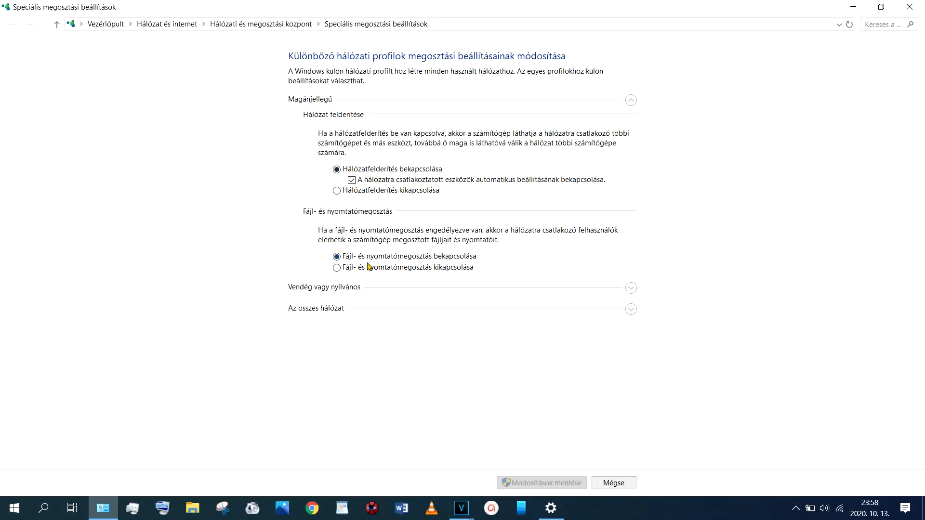
pyautogui.click(631, 288)
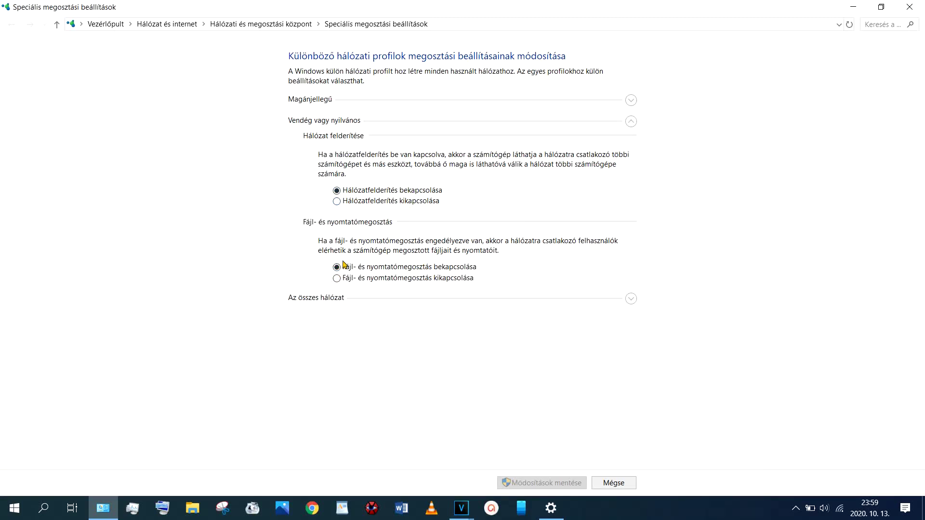
pyautogui.click(631, 299)
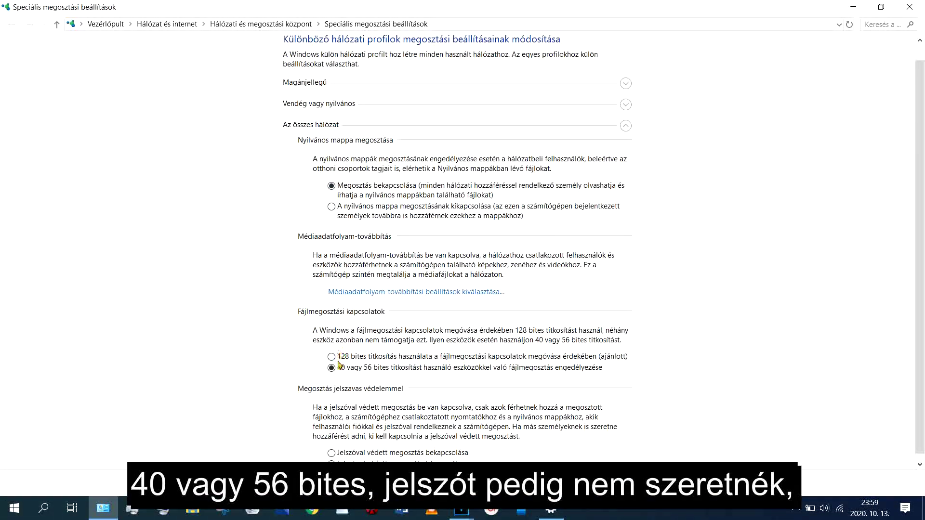
pyautogui.scroll(-1, 716, 307)
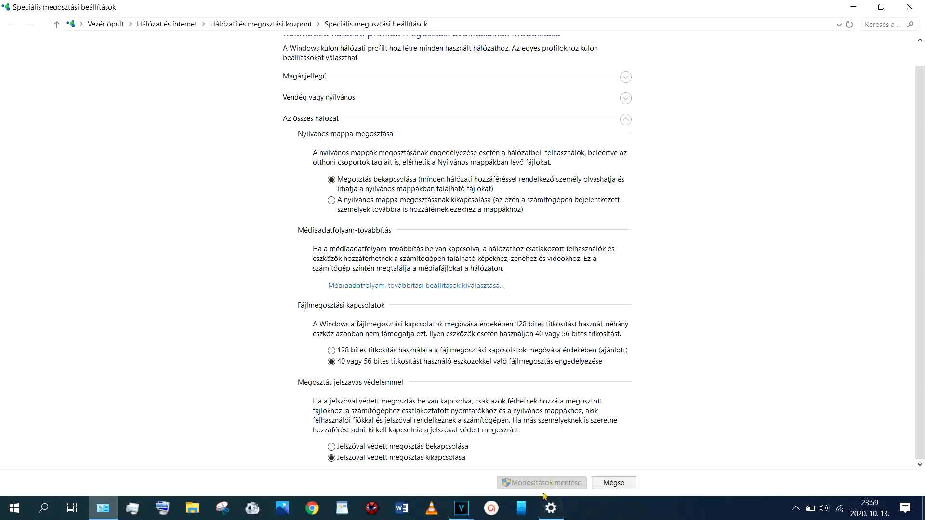
pyautogui.click(910, 7)
# - Open a maximized File Explorer and show the EVA folder's sharing properties on drive C
pyautogui.click(910, 9)
pyautogui.press('super+e')
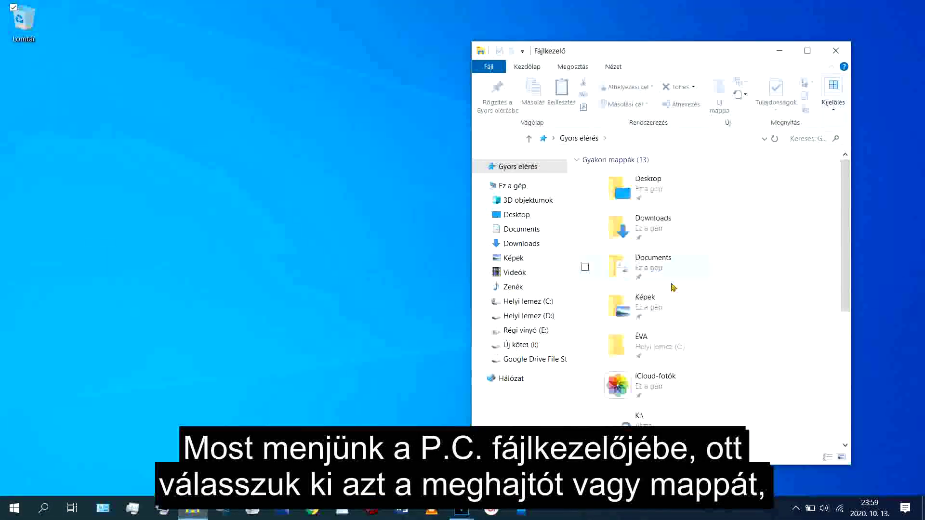
pyautogui.click(809, 50)
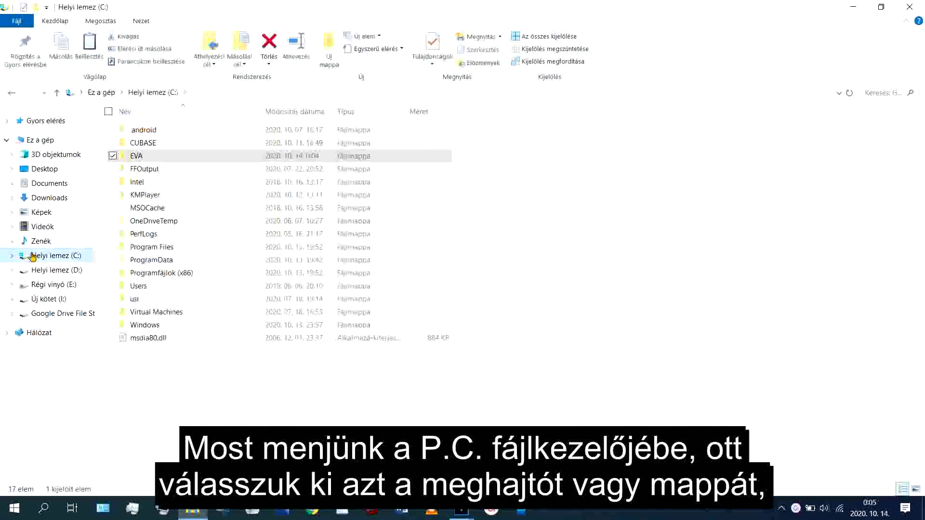
pyautogui.rightClick(149, 160)
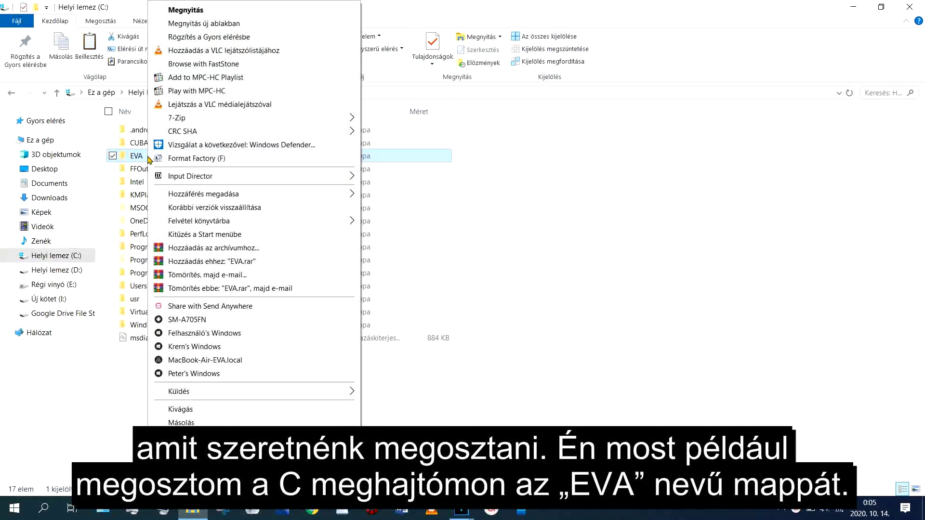
pyautogui.click(183, 486)
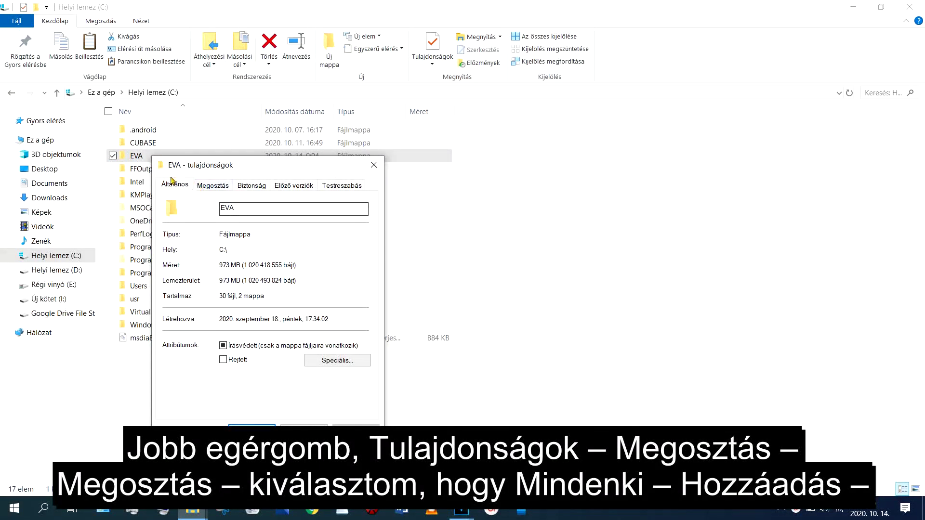
pyautogui.click(212, 185)
# - Share EVA with Mindenki at Írás/olvasás (read/write) permission
pyautogui.click(194, 265)
pyautogui.click(347, 276)
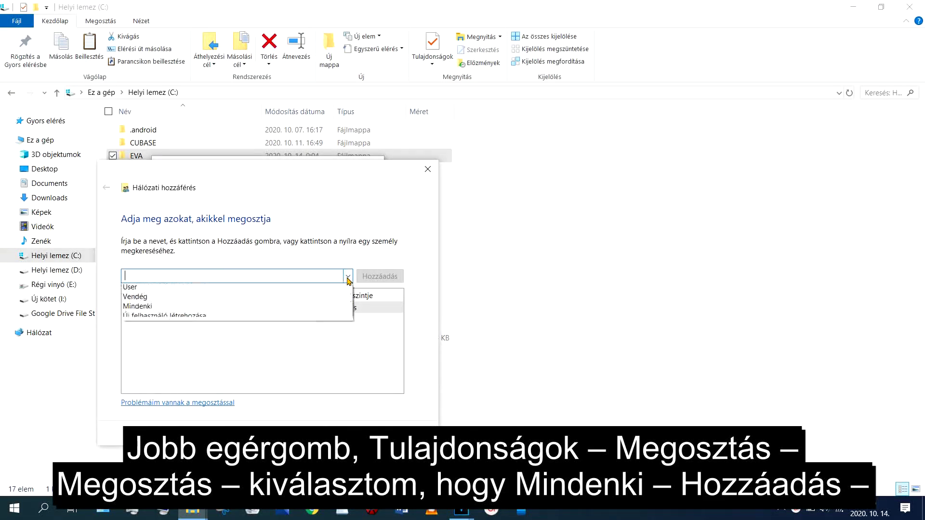
pyautogui.click(174, 308)
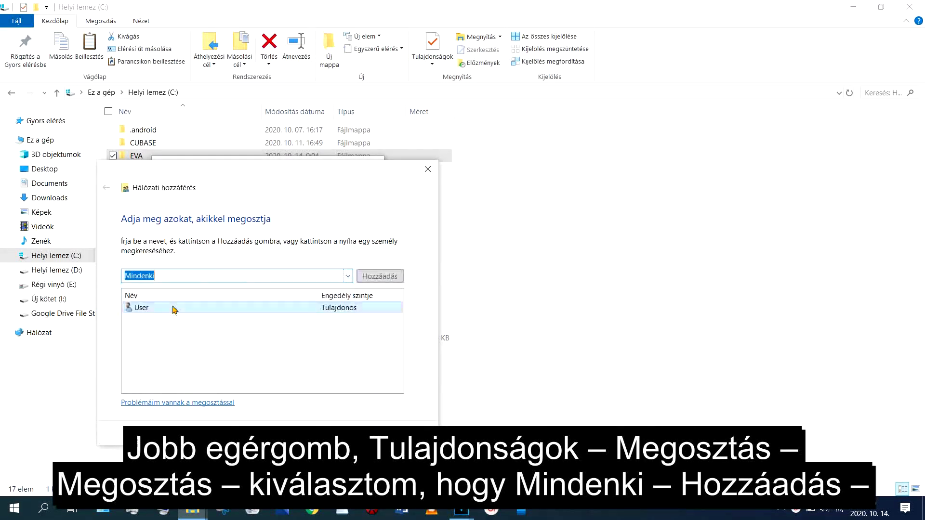
pyautogui.click(375, 277)
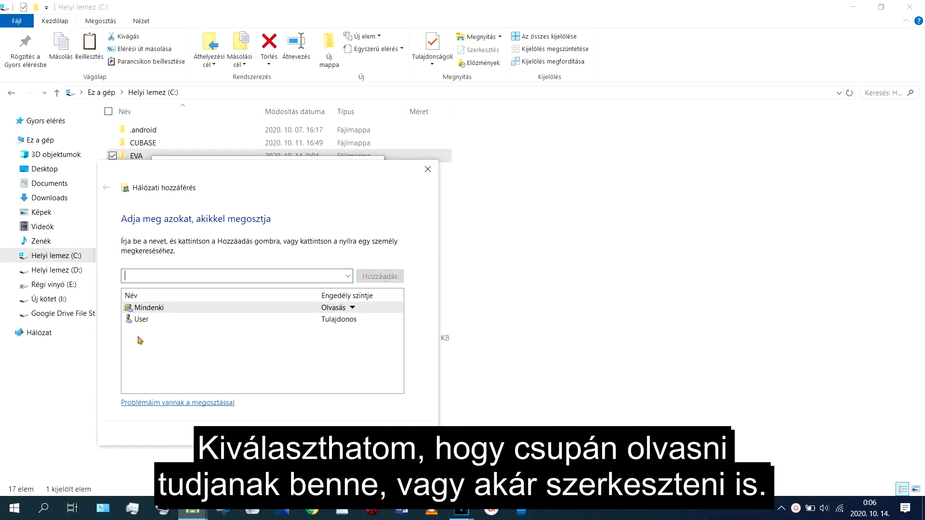
pyautogui.click(154, 311)
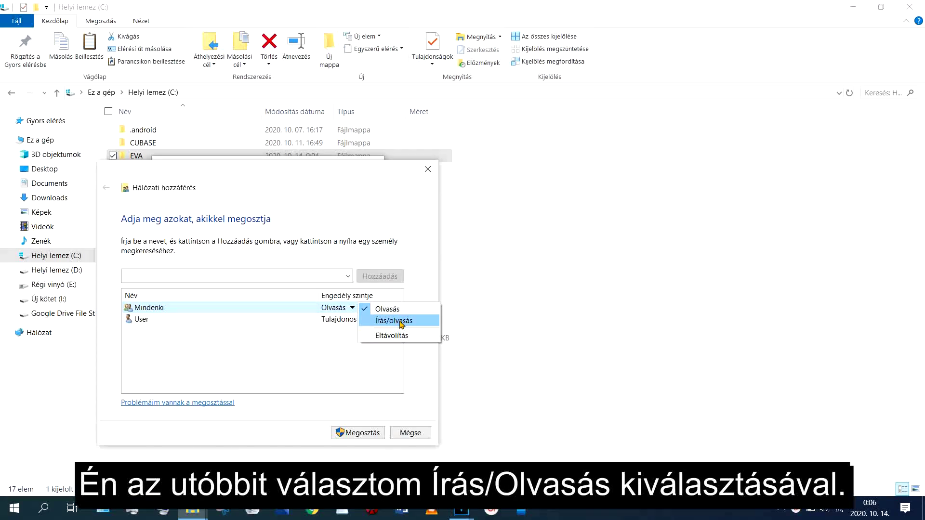
pyautogui.click(401, 321)
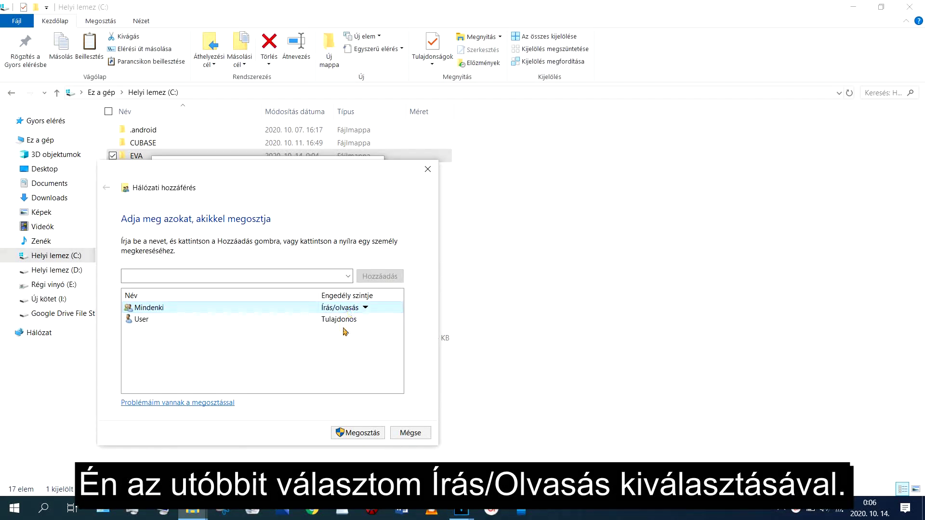
pyautogui.click(357, 434)
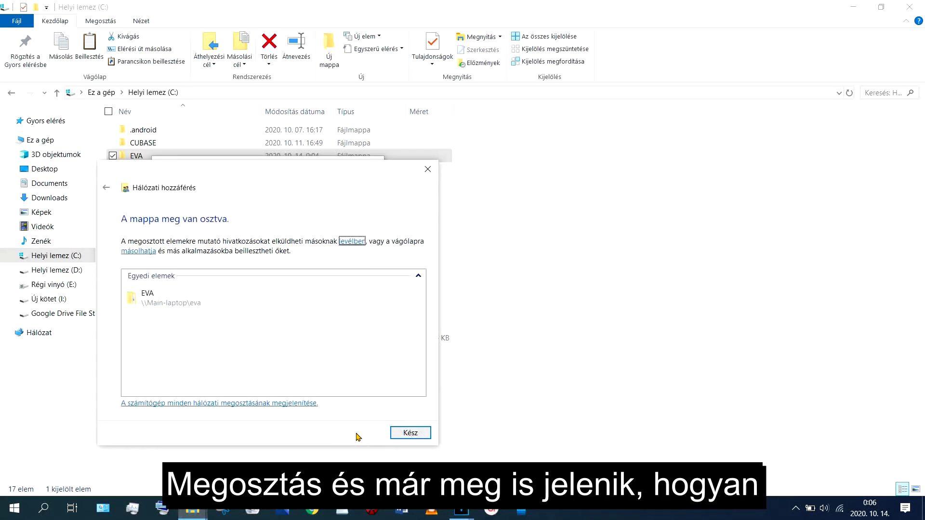
pyautogui.click(410, 433)
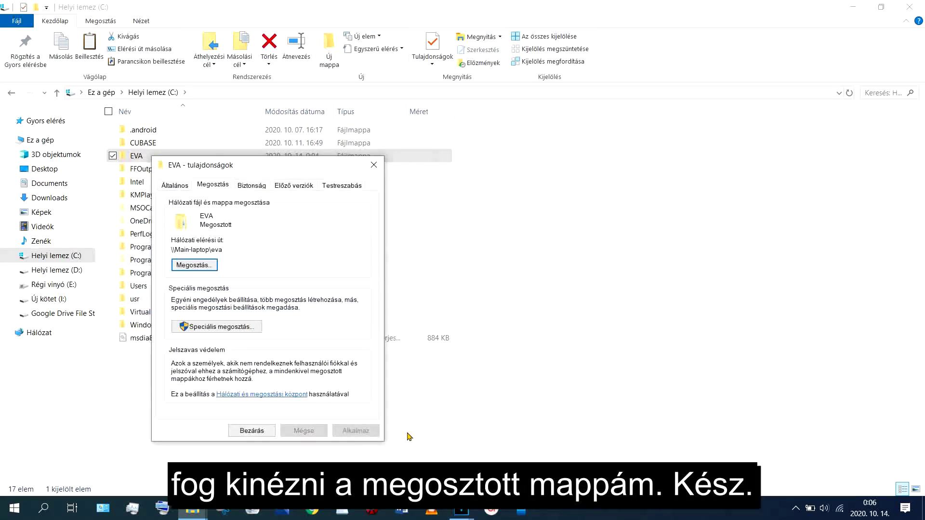
# - Open EVA's Advanced Sharing with 'Share this folder' kept on and open its Permissions
pyautogui.click(241, 327)
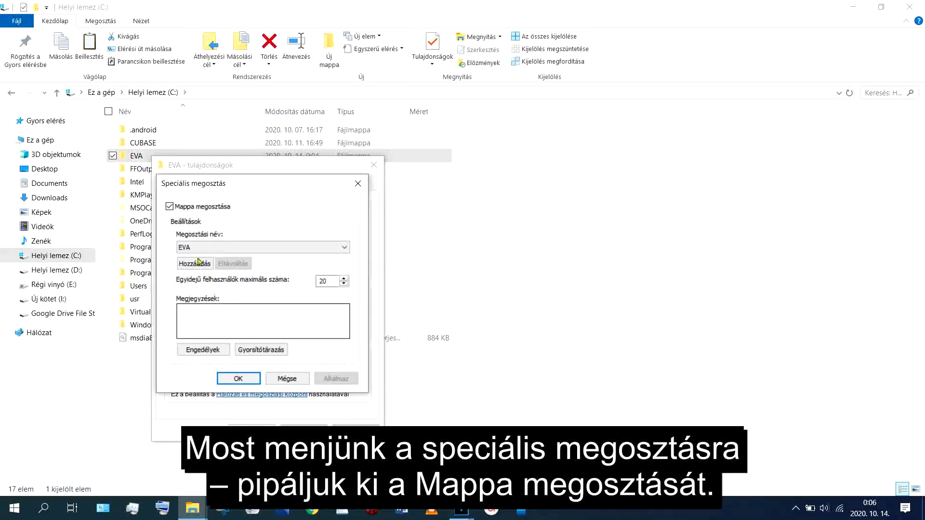
pyautogui.click(170, 206)
pyautogui.click(170, 207)
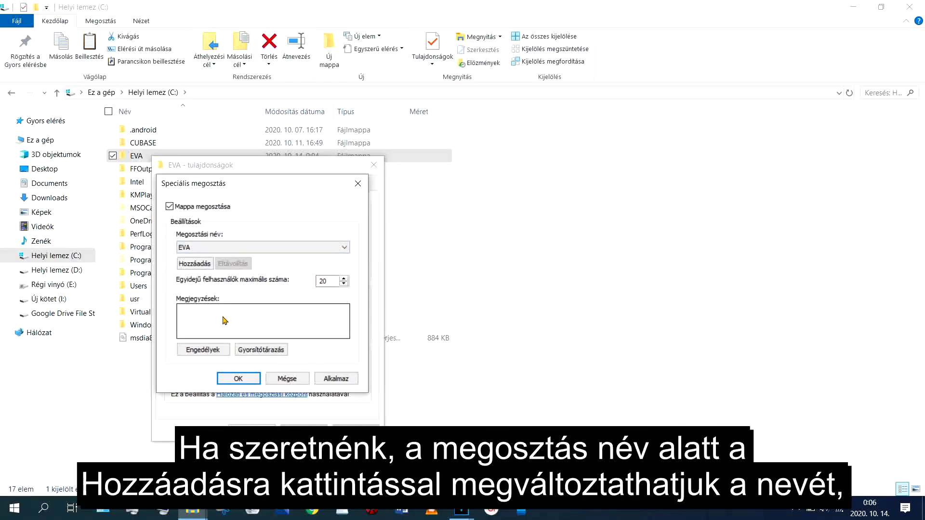
pyautogui.click(217, 352)
pyautogui.click(310, 338)
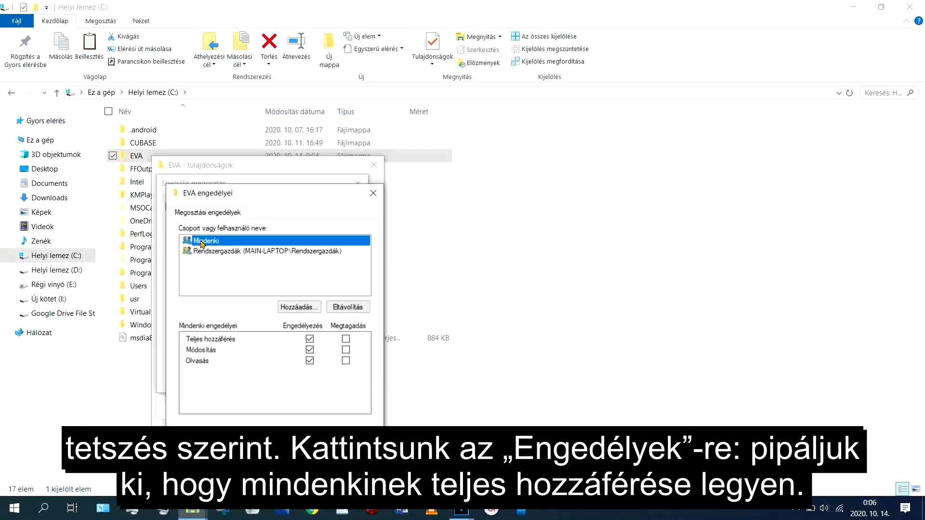
# - Add Mindenki (looked up via 'mi') with full control to the share permissions and apply
pyautogui.click(297, 308)
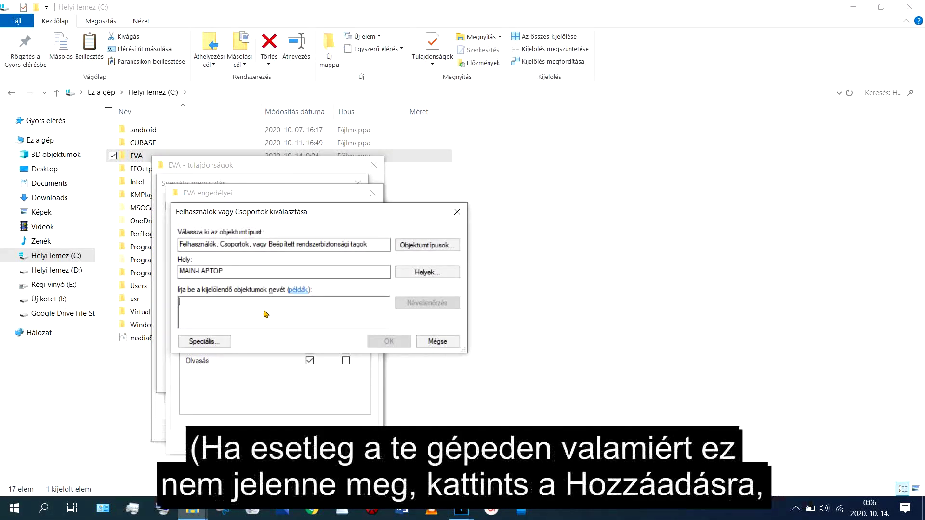
pyautogui.write('mi')
pyautogui.press('Return')
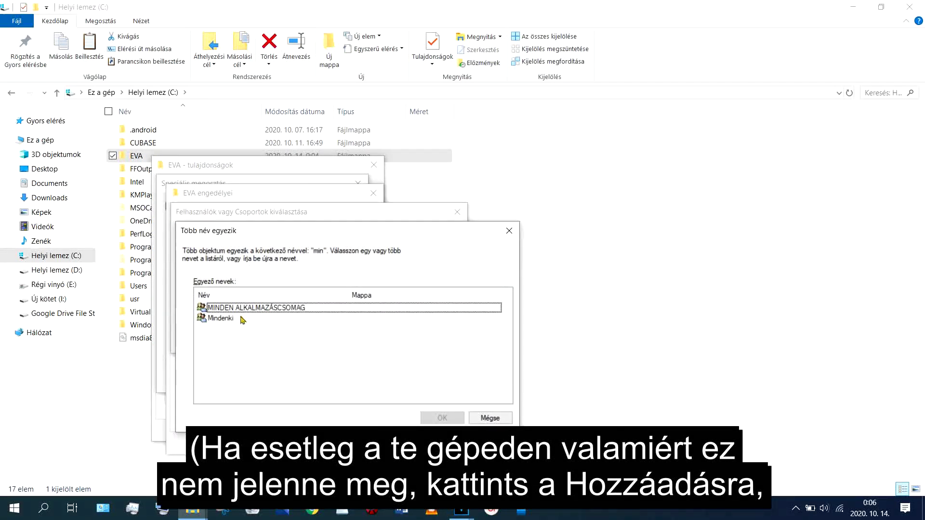
pyautogui.click(242, 319)
pyautogui.click(440, 418)
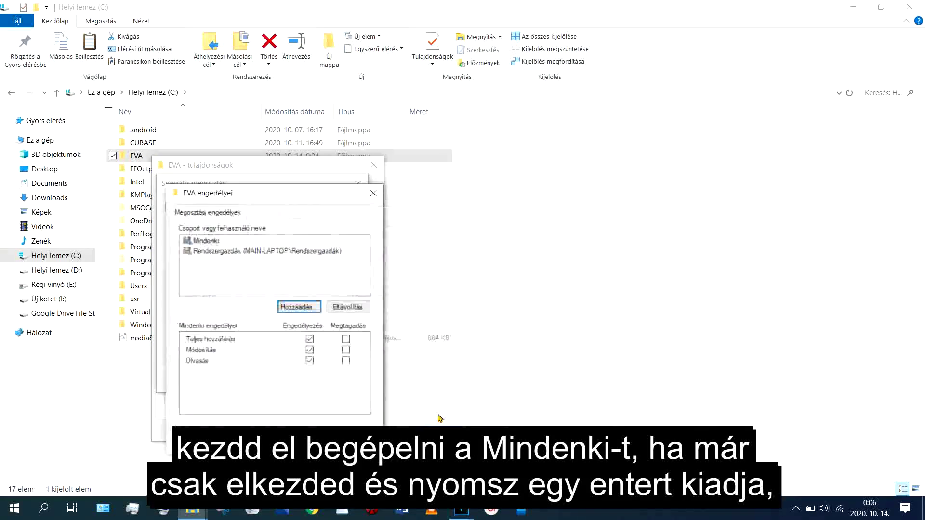
pyautogui.click(214, 244)
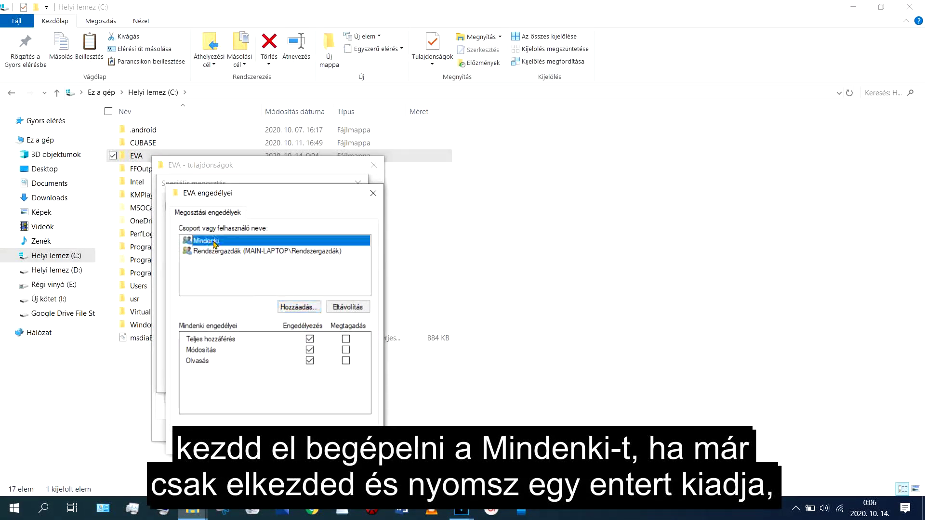
pyautogui.click(259, 440)
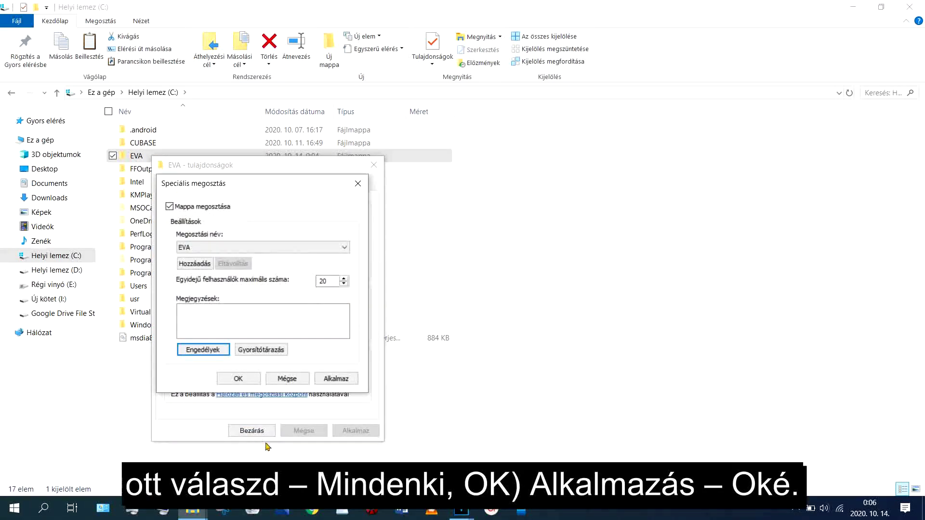
pyautogui.click(338, 381)
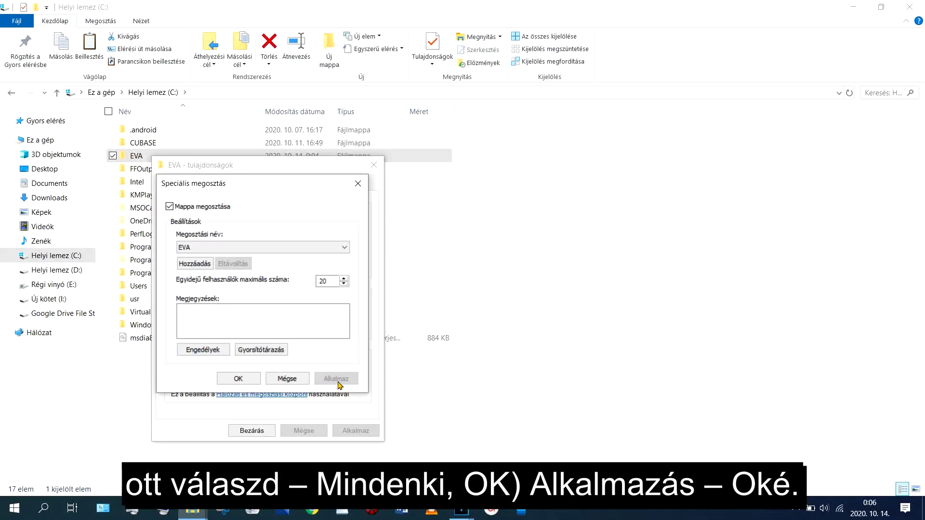
pyautogui.click(254, 379)
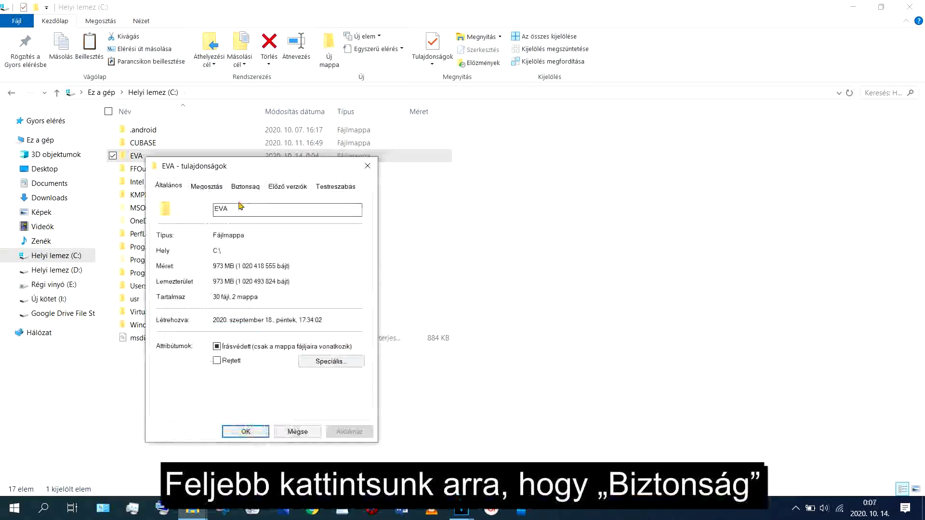
# - On EVA's Security tab, add Mindenki to the permissions using a 'min' name lookup
pyautogui.click(247, 187)
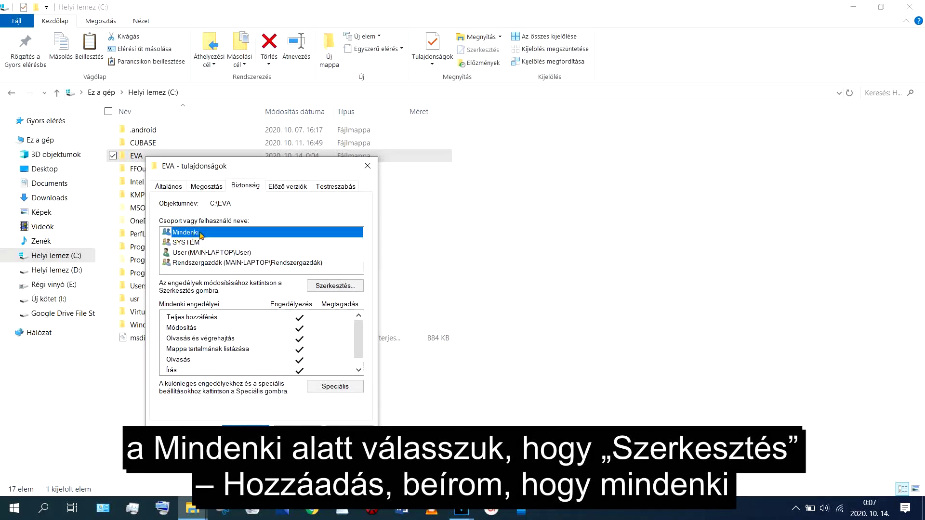
pyautogui.click(343, 286)
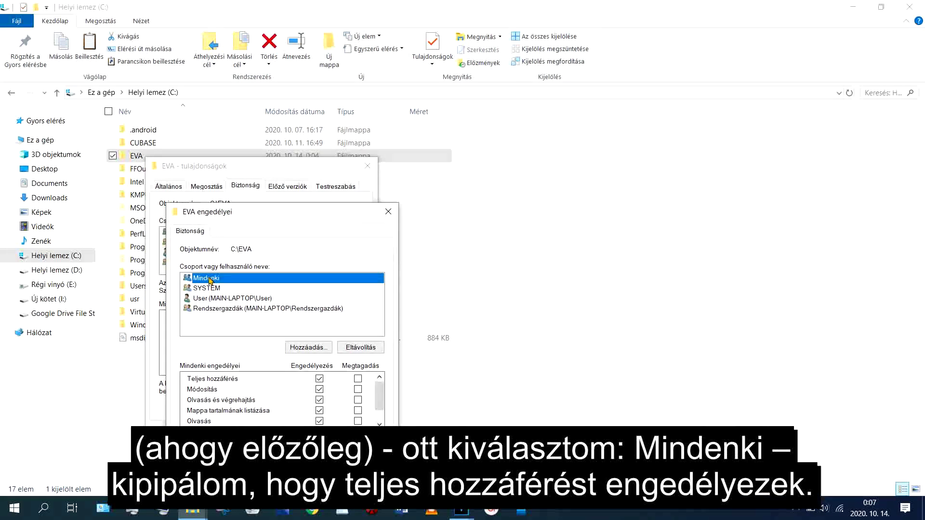
pyautogui.click(307, 347)
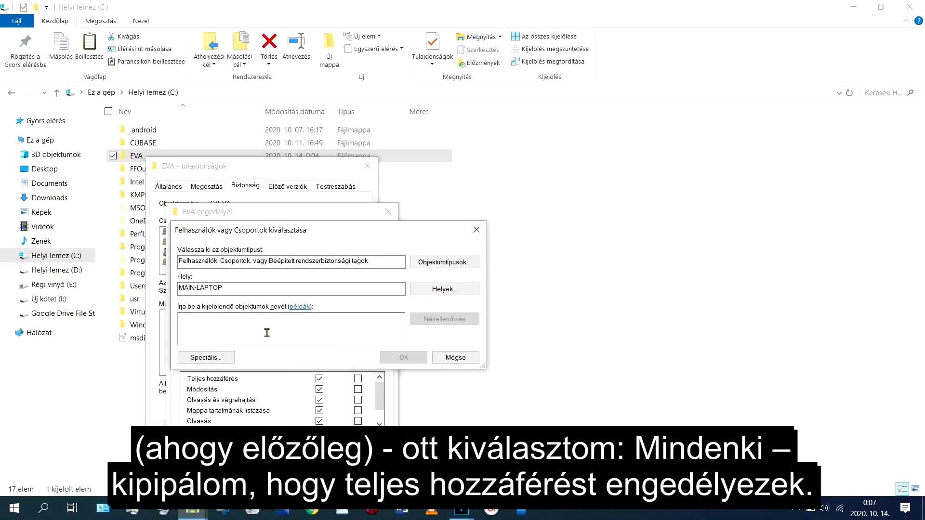
pyautogui.write('min')
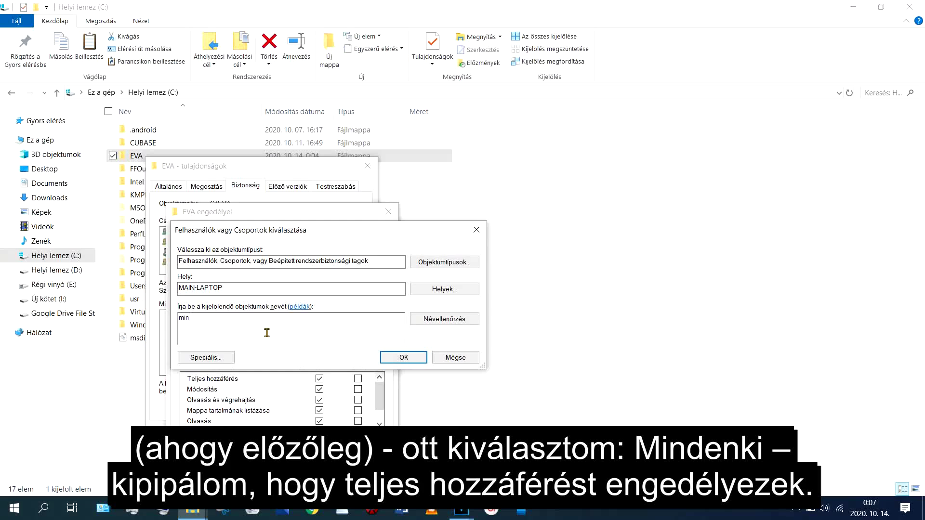
pyautogui.press('Return')
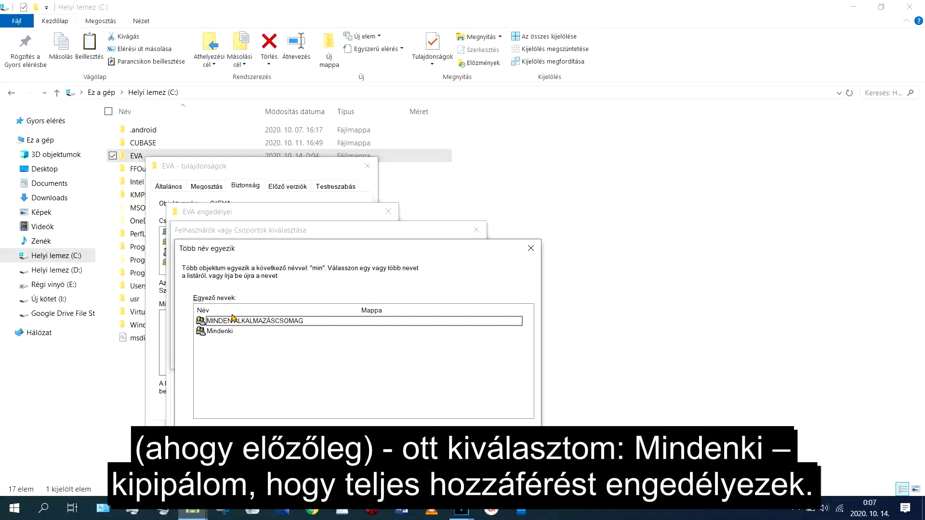
pyautogui.click(235, 332)
pyautogui.click(472, 432)
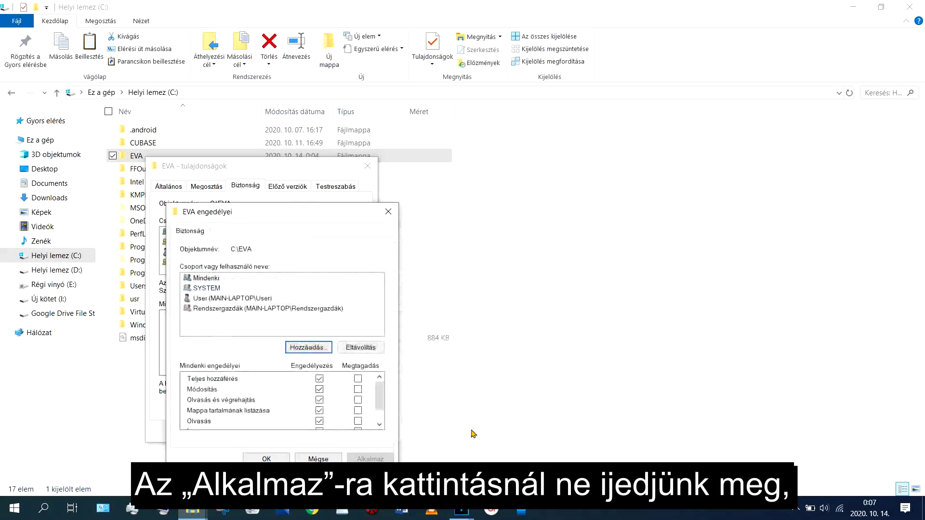
# - Keep Full control allowed for Mindenki and close EVA's properties with OK
pyautogui.click(216, 279)
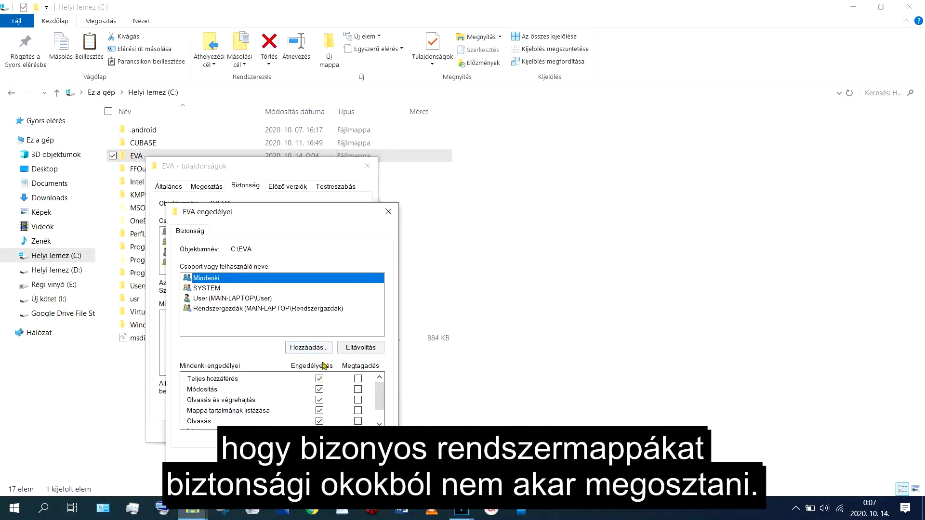
pyautogui.scroll(-1, 324, 409)
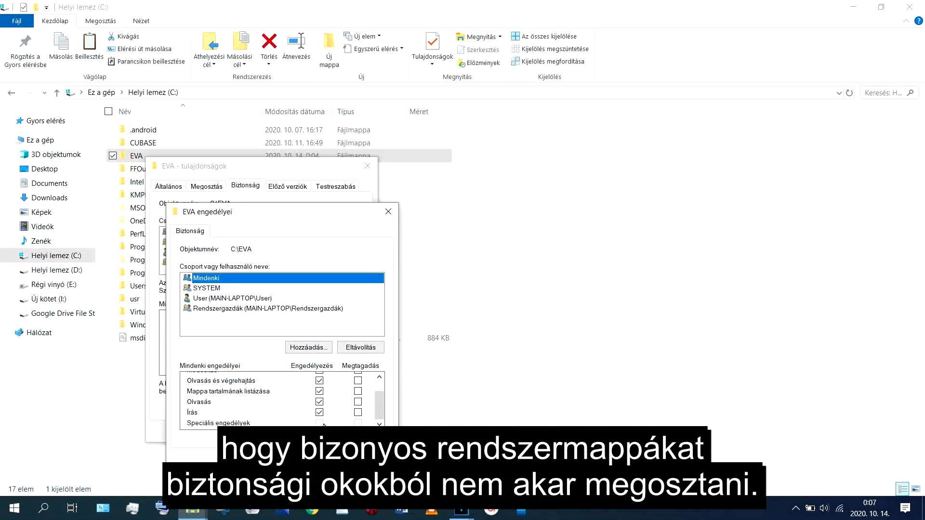
pyautogui.scroll(1, 322, 398)
pyautogui.click(317, 457)
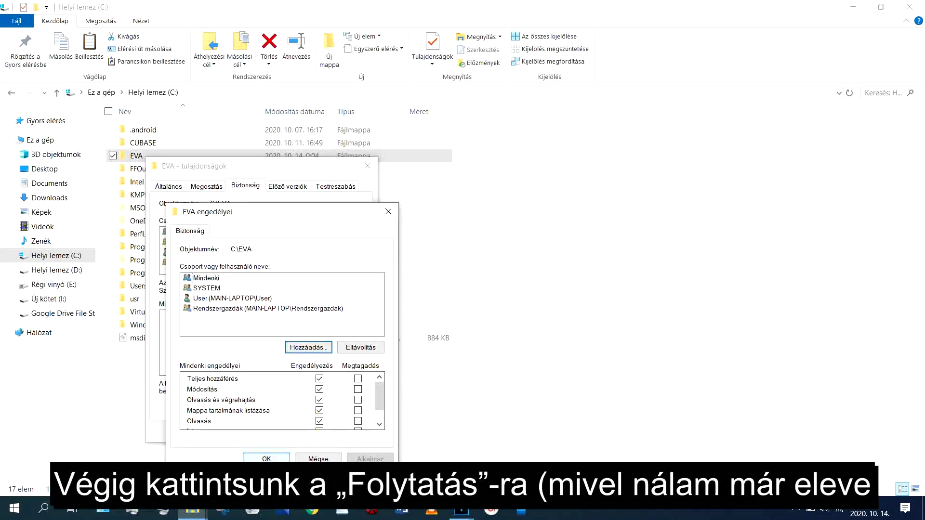
pyautogui.click(246, 431)
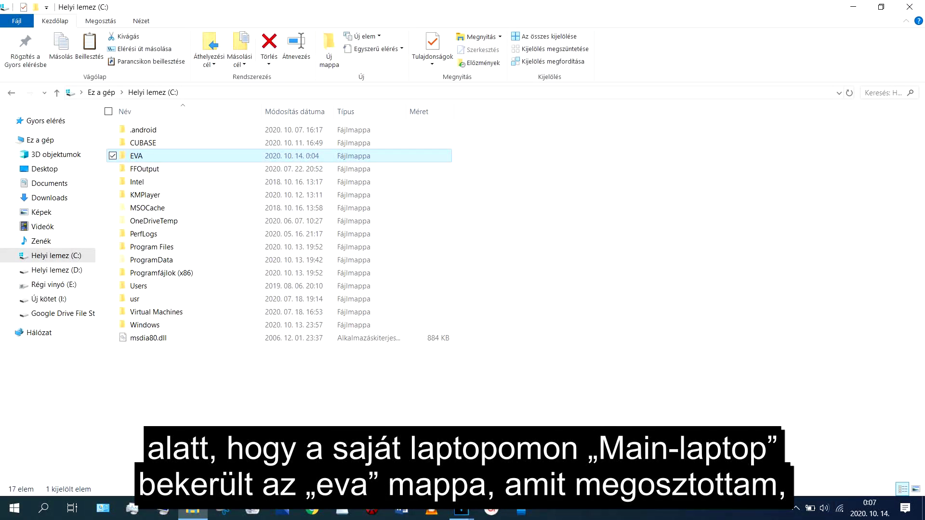
# - Open MAIN-LAPTOP's eva share photo folder over the network and view it as large icons
pyautogui.click(39, 332)
pyautogui.doubleClick(160, 291)
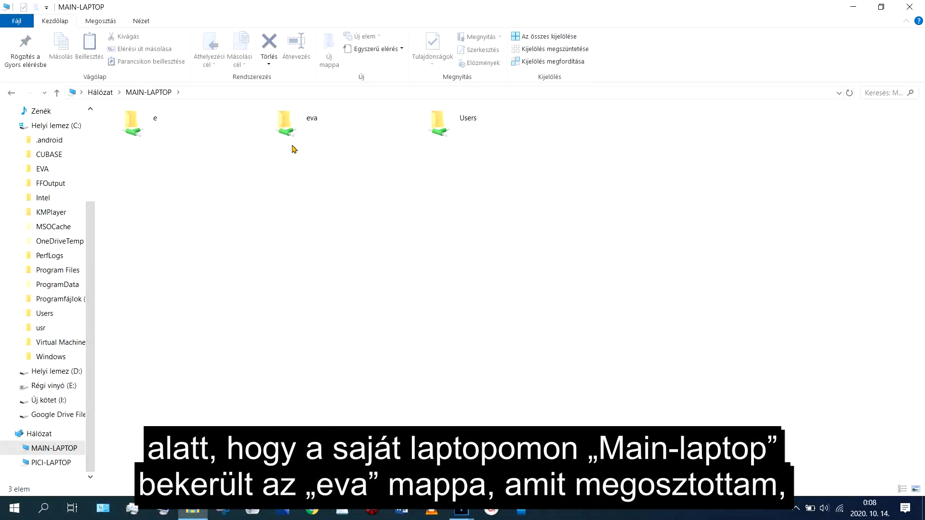
pyautogui.doubleClick(300, 130)
pyautogui.doubleClick(200, 133)
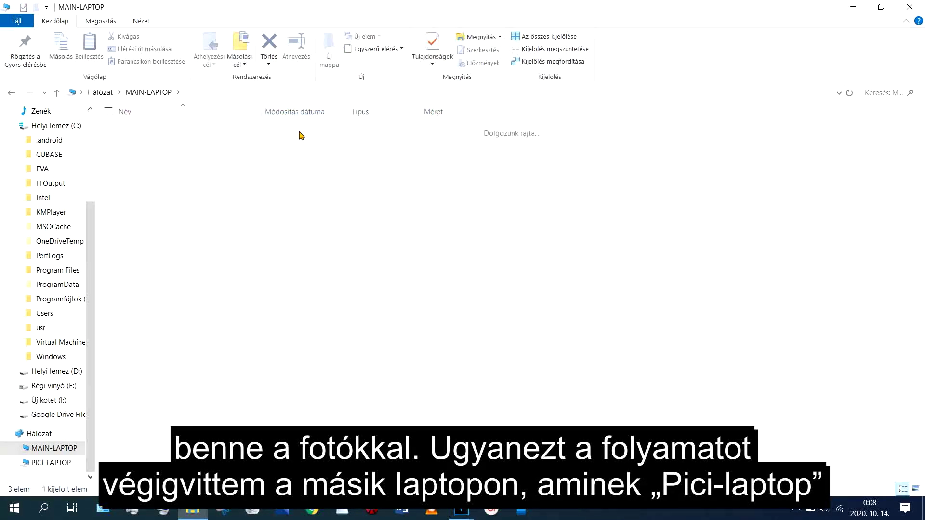
pyautogui.click(141, 22)
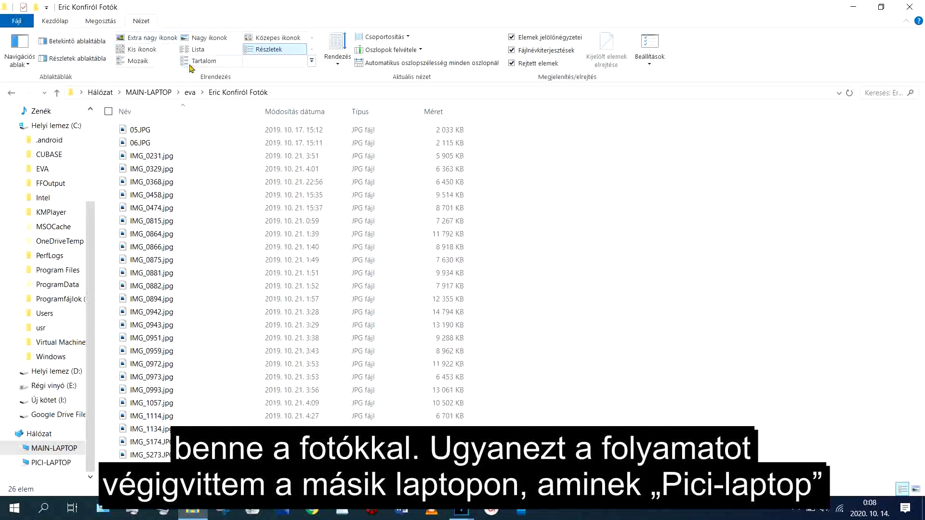
pyautogui.click(209, 38)
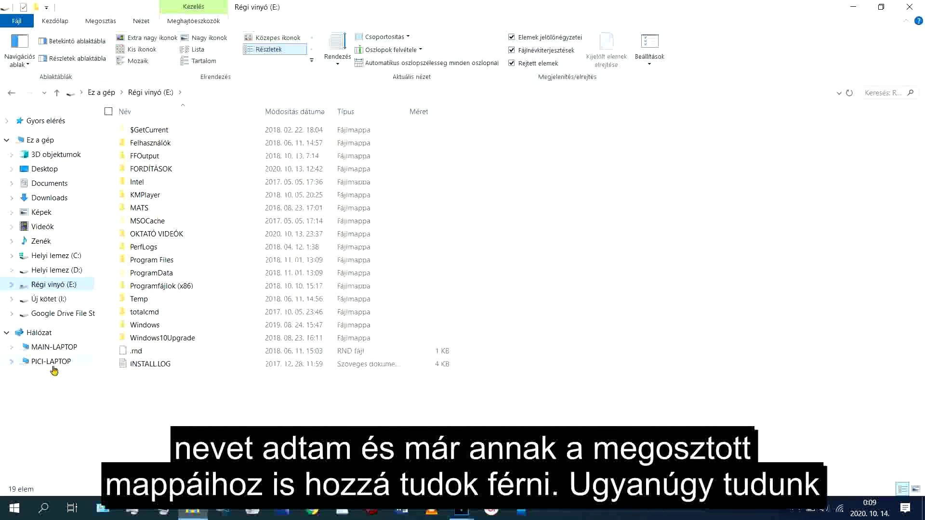
# - Open the ÉVA folder on PICI-LAPTOP's shared c drive
pyautogui.click(53, 366)
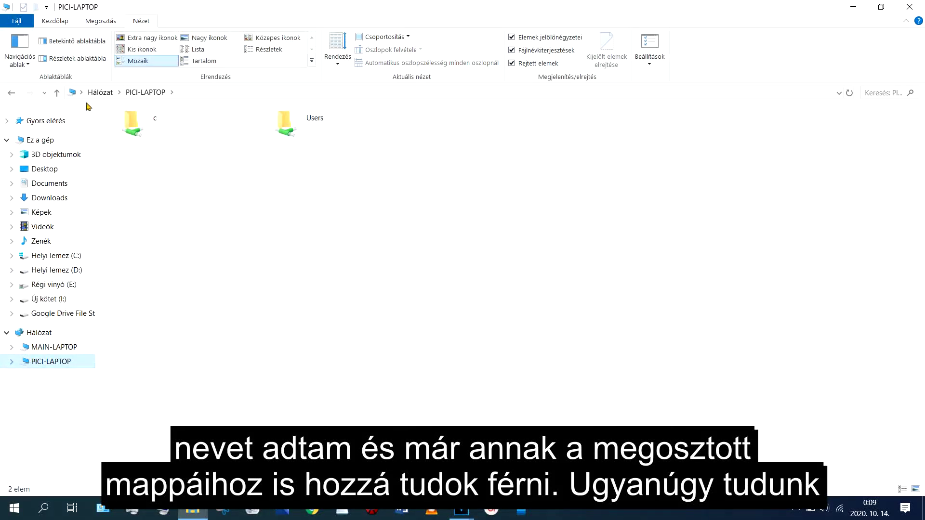
pyautogui.click(134, 136)
pyautogui.doubleClick(134, 135)
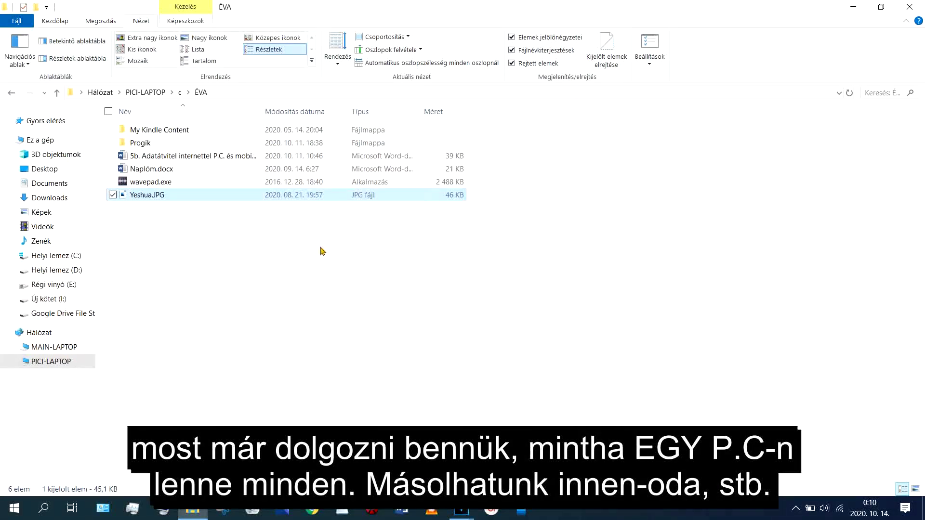
# - Restore the Explorer window and copy Yeshua.JPG from ÉVA onto the desktop
pyautogui.click(881, 7)
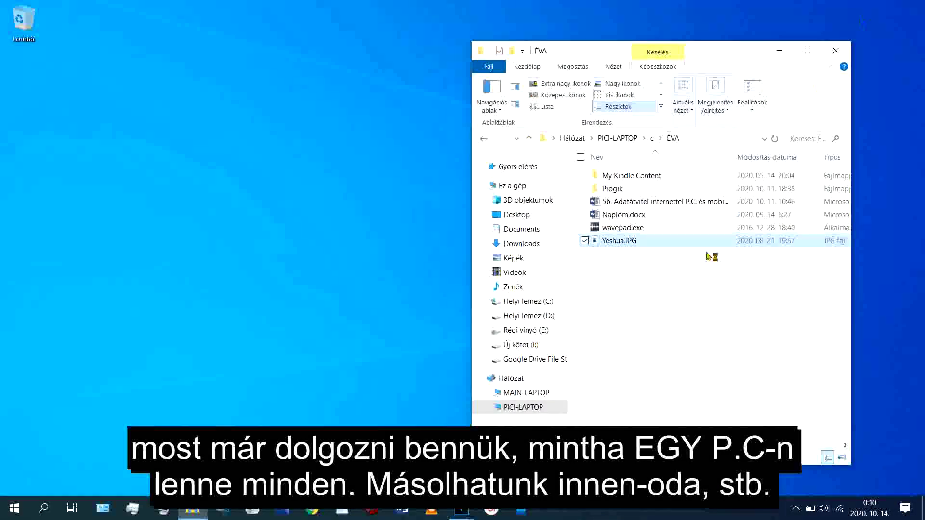
pyautogui.doubleClick(607, 241)
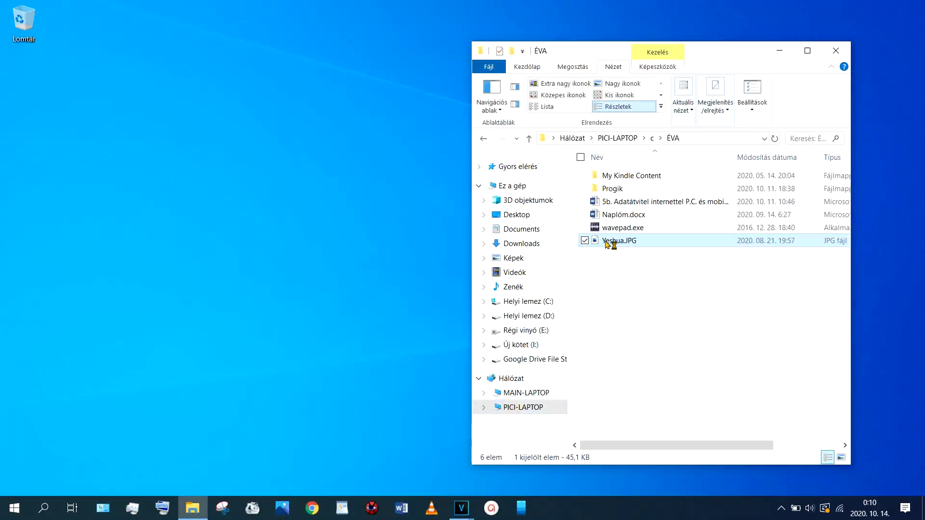
pyautogui.moveTo(606, 245); pyautogui.dragTo(37, 157)
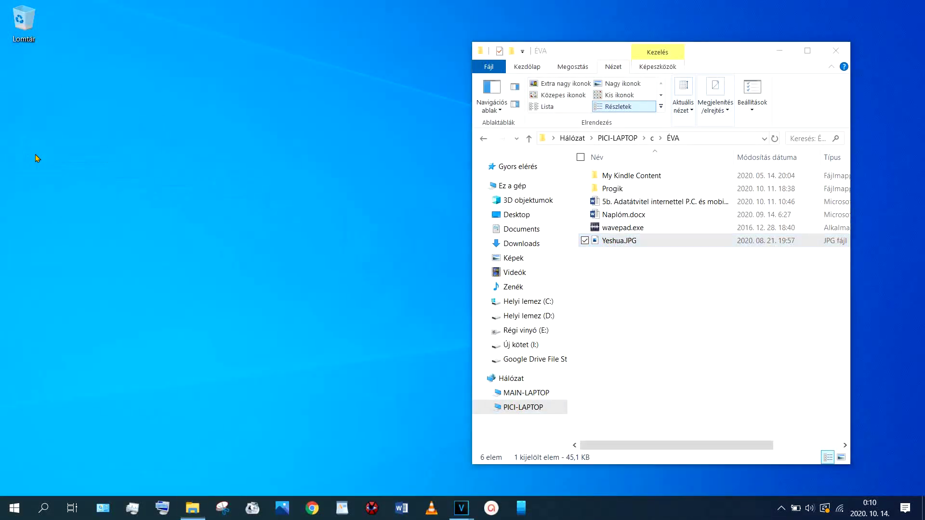
# - Copy Képkivágás.JPG from Downloads into the remote ÉVA folder using a second Explorer window
pyautogui.middleClick(192, 508)
pyautogui.moveTo(646, 73); pyautogui.dragTo(197, 37)
pyautogui.doubleClick(217, 200)
pyautogui.click(191, 185)
pyautogui.moveTo(191, 185); pyautogui.dragTo(636, 309)
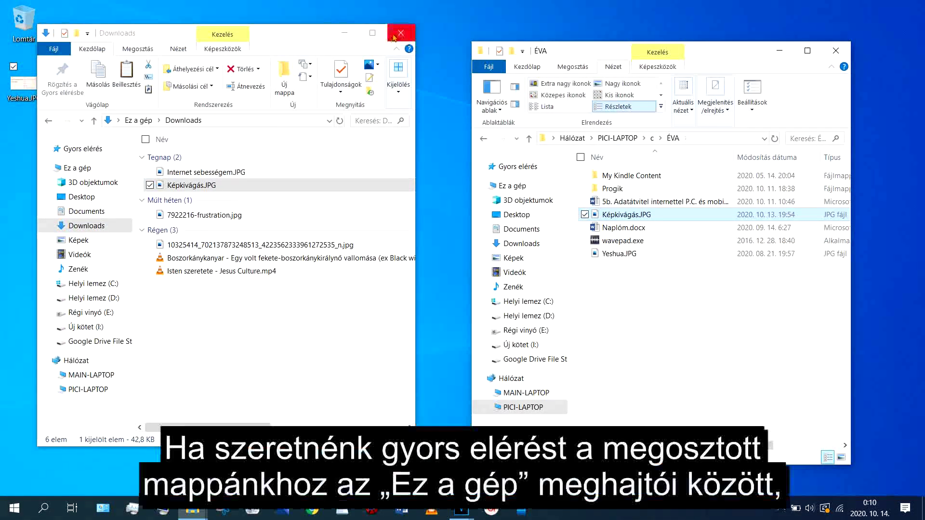
pyautogui.click(402, 35)
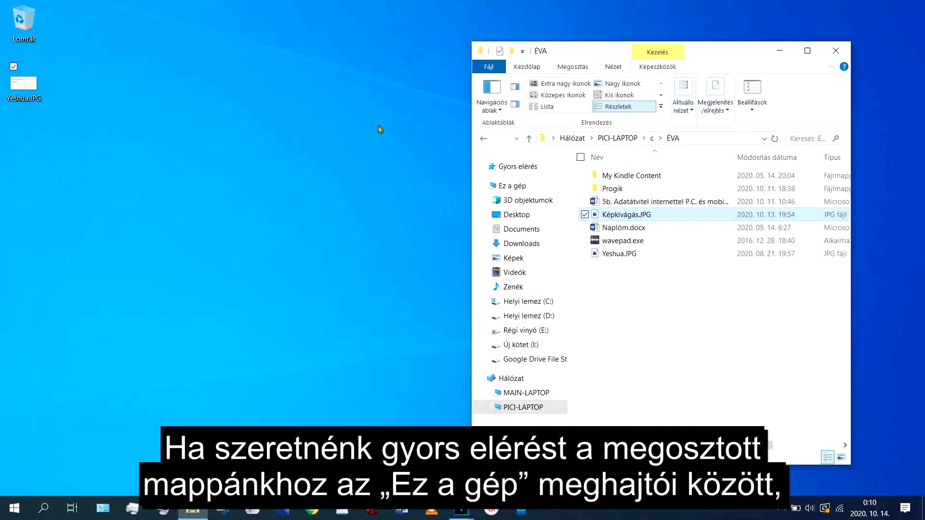
pyautogui.click(529, 139)
# - Map PICI-LAPTOP's c share as network drive Y:
pyautogui.click(530, 139)
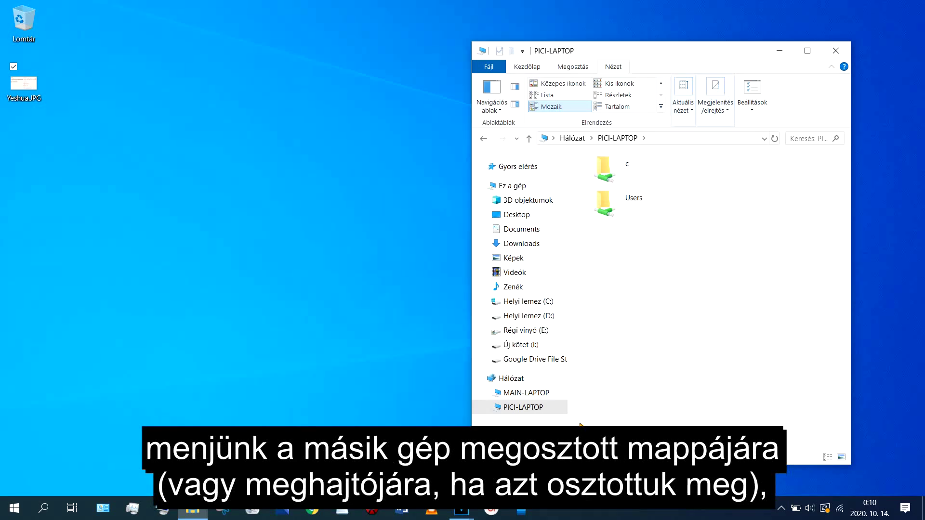
pyautogui.rightClick(623, 166)
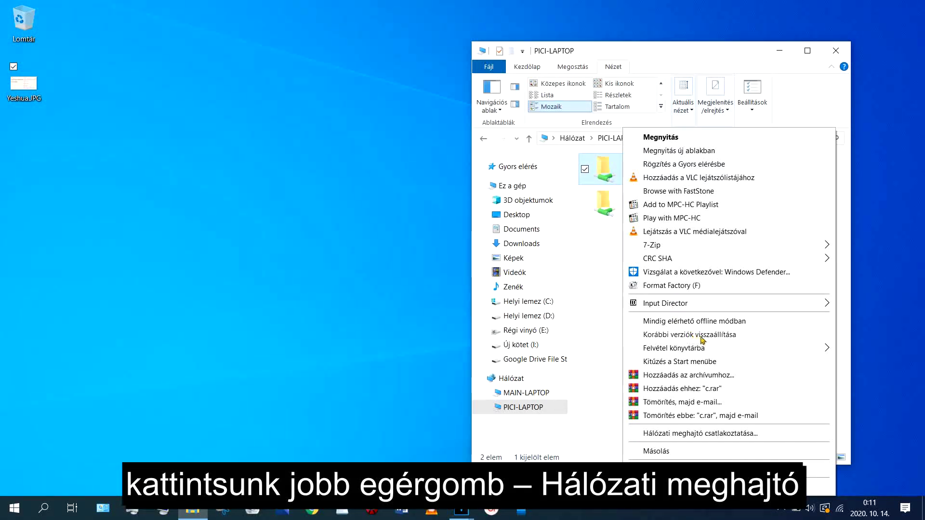
pyautogui.click(714, 434)
pyautogui.click(653, 270)
pyautogui.click(655, 272)
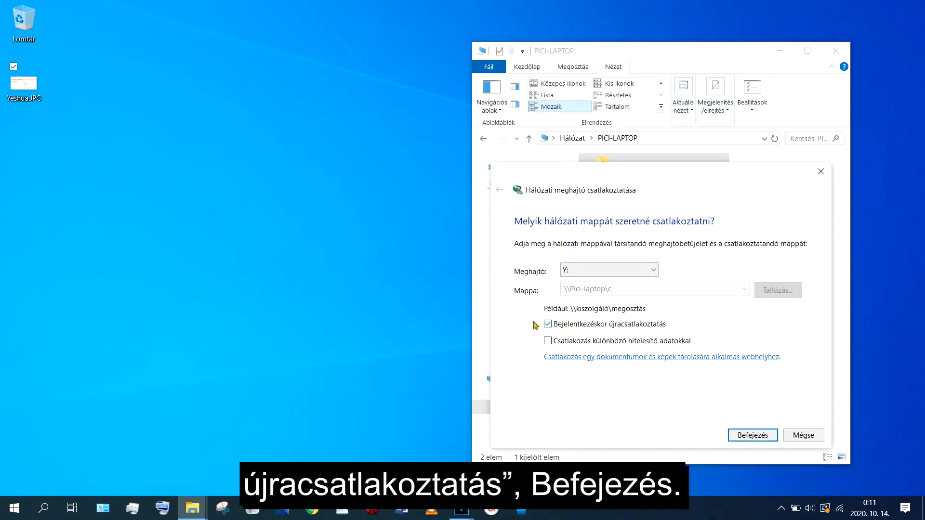
pyautogui.click(744, 435)
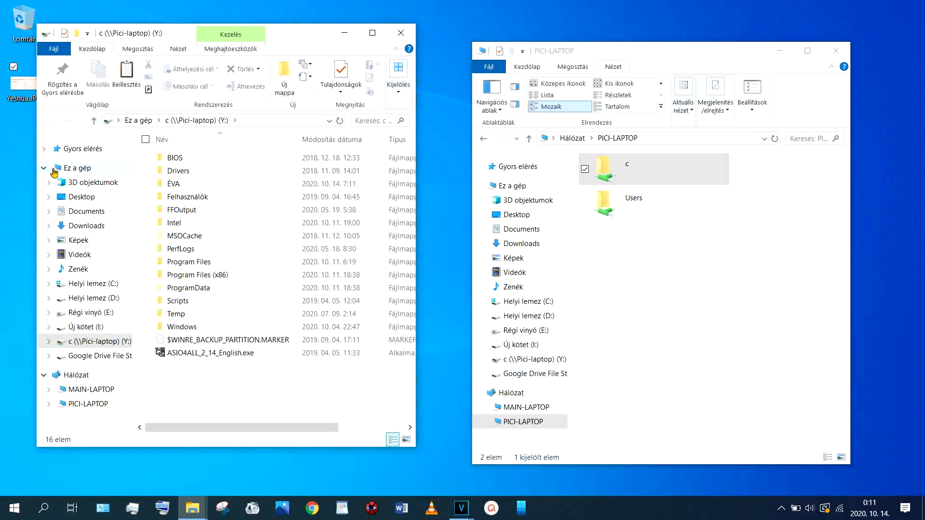
# - Disconnect the mapped Y: drive and maximize the Explorer window
pyautogui.rightClick(67, 344)
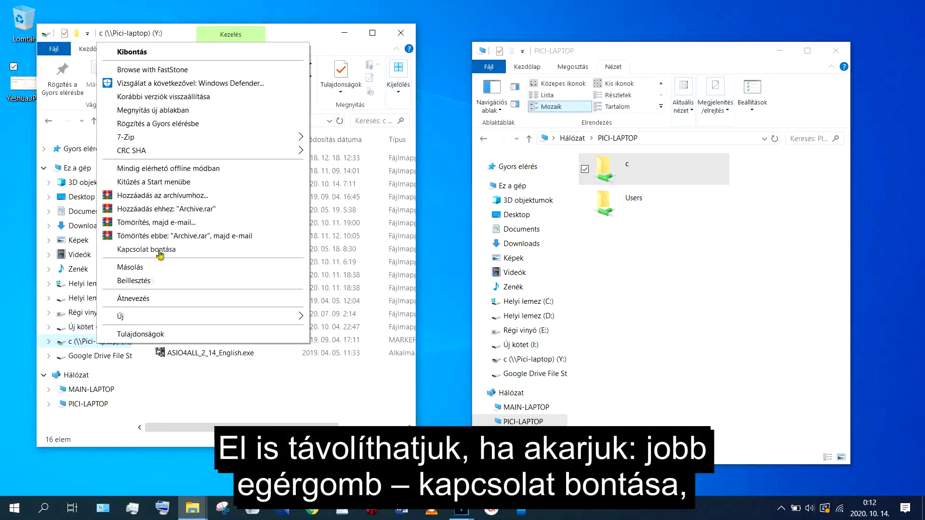
pyautogui.click(159, 252)
pyautogui.click(512, 303)
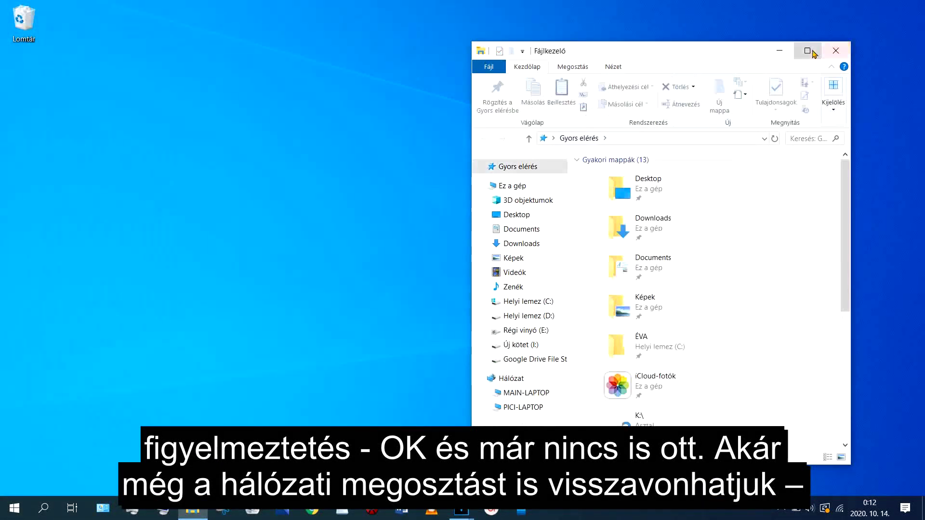
pyautogui.click(808, 51)
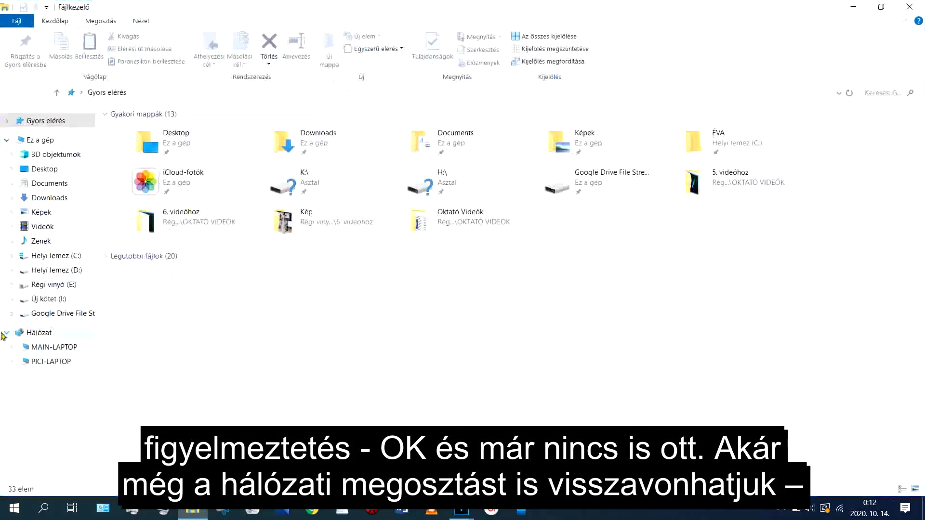
# - Turn off sharing of the EVA folder on C: in Advanced Sharing, confirming despite a connected user
pyautogui.click(66, 261)
pyautogui.click(156, 157)
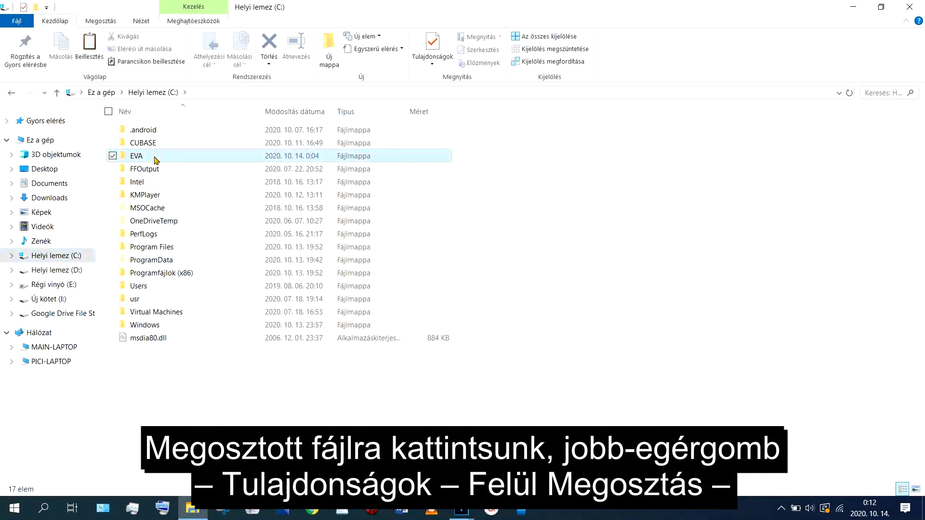
pyautogui.rightClick(156, 159)
pyautogui.click(182, 498)
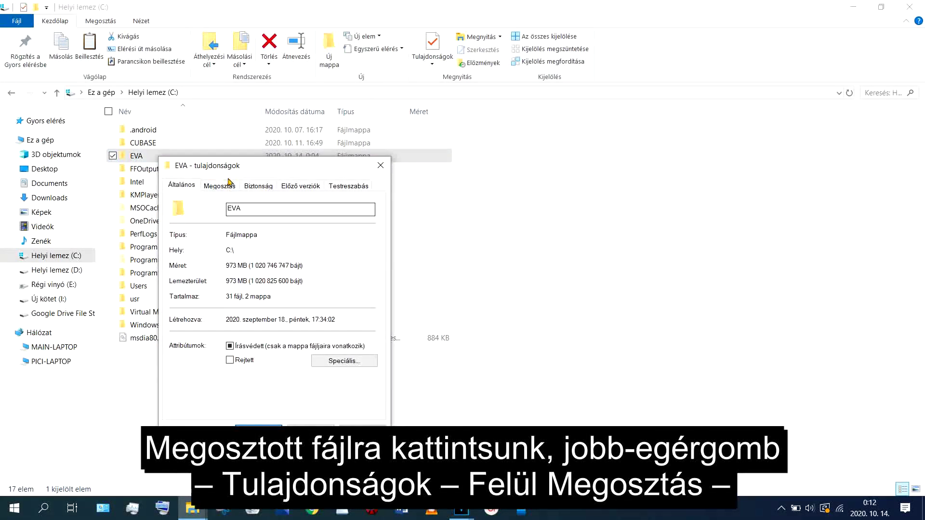
pyautogui.click(219, 186)
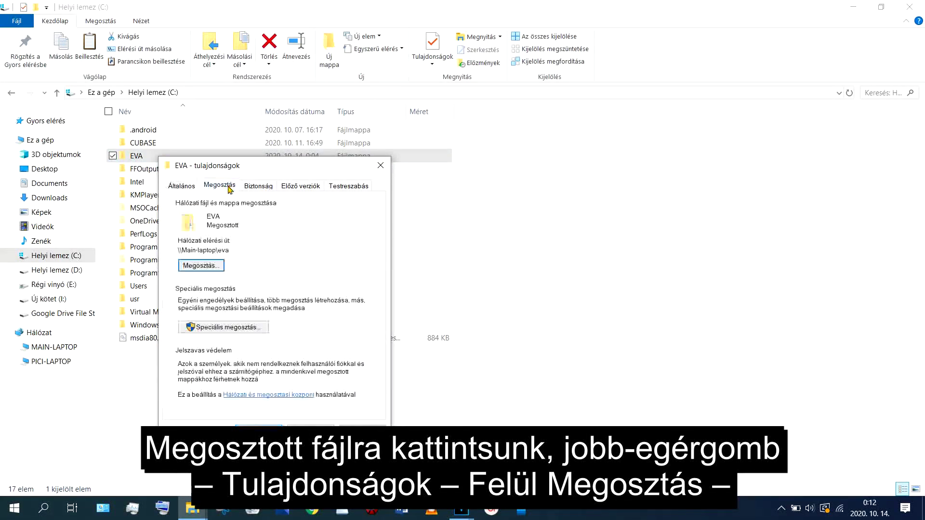
pyautogui.click(220, 328)
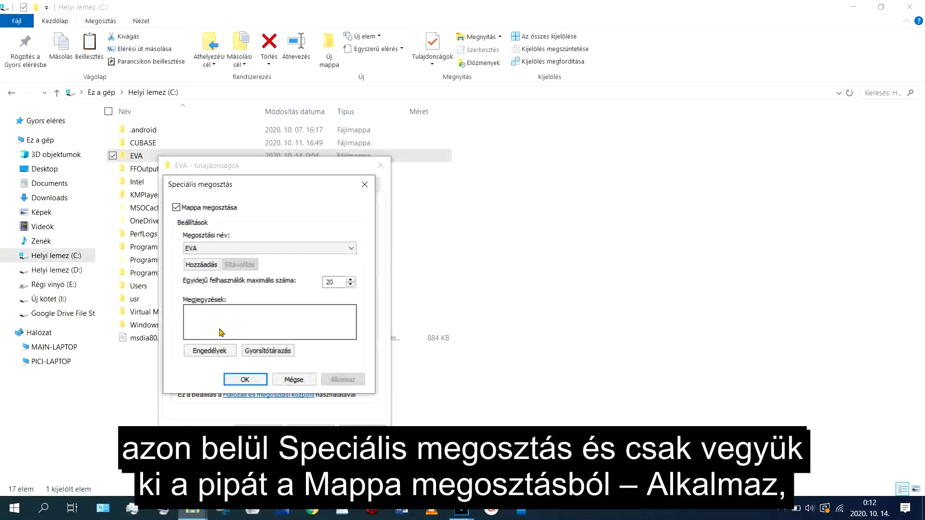
pyautogui.click(176, 207)
pyautogui.click(350, 381)
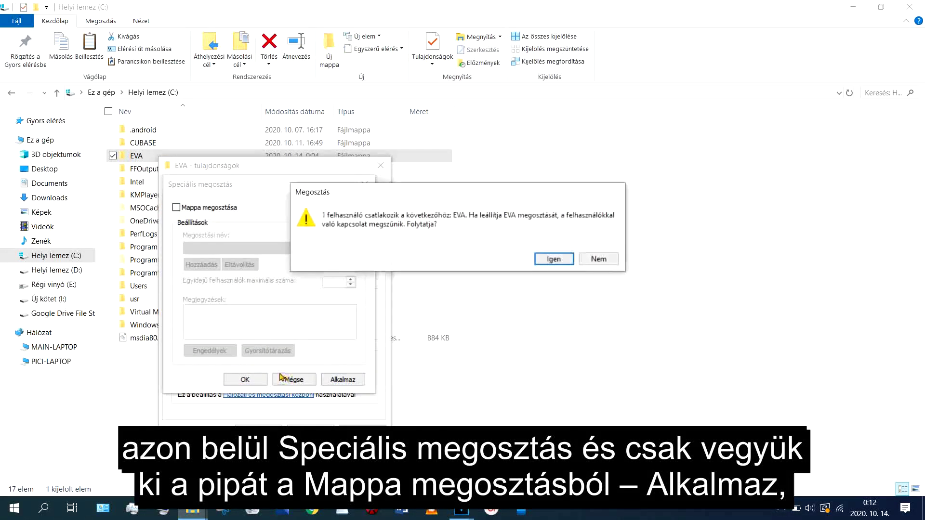
pyautogui.click(561, 261)
pyautogui.click(245, 380)
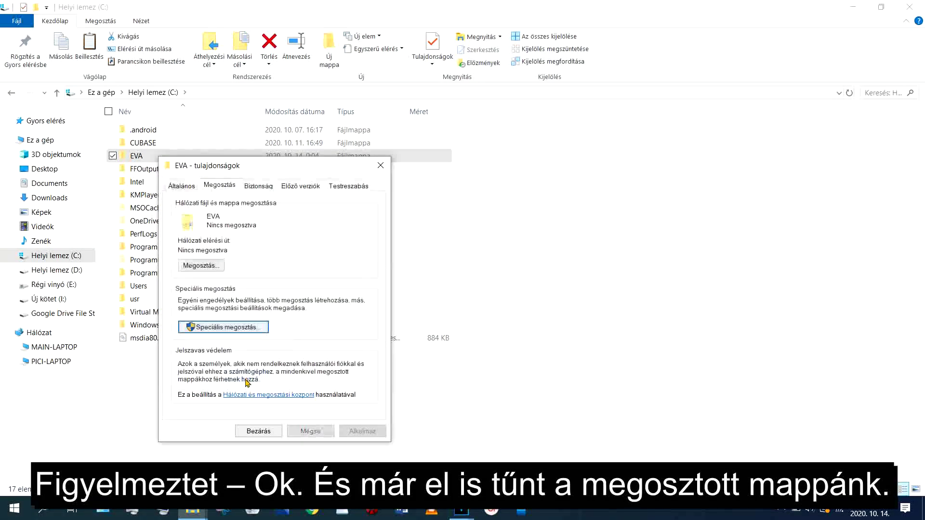
pyautogui.click(255, 431)
# - Check MAIN-LAPTOP's network shares now list only e and Users, then return to EVA on C:
pyautogui.click(39, 333)
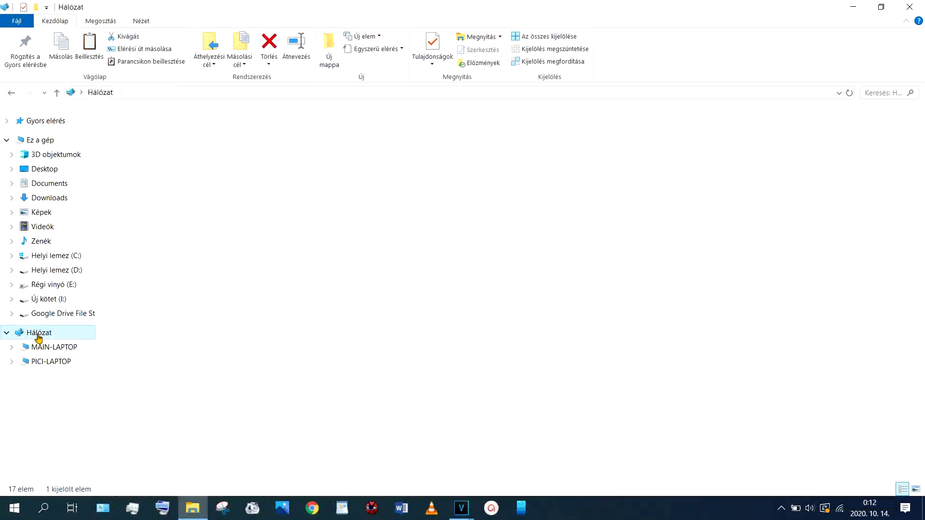
pyautogui.click(156, 288)
pyautogui.doubleClick(155, 288)
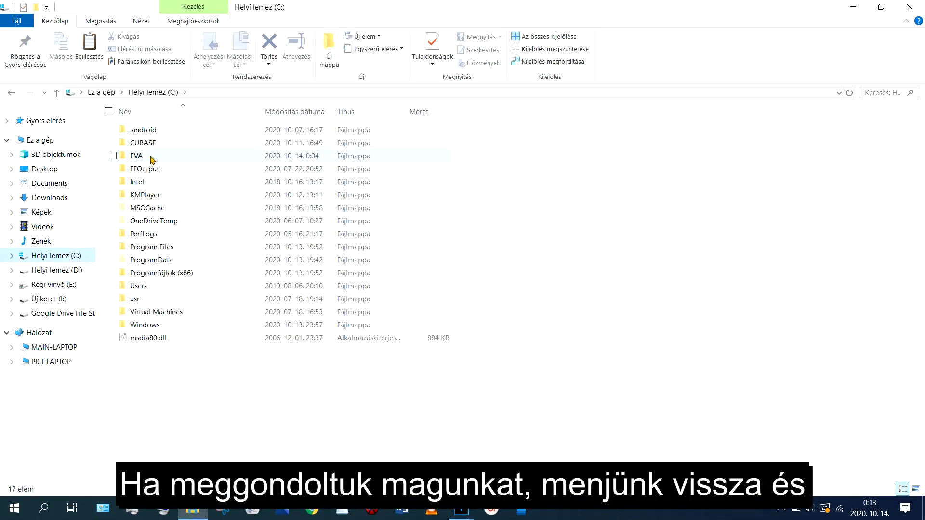
pyautogui.click(152, 157)
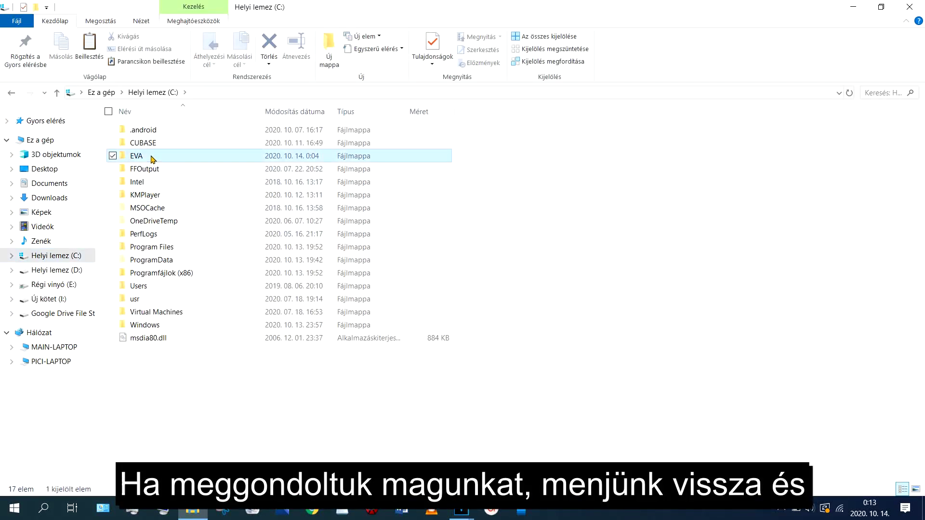
# - Re-enable Mappa megosztása for EVA in Advanced Sharing and check it under MAIN-LAPTOP's shares
pyautogui.rightClick(152, 157)
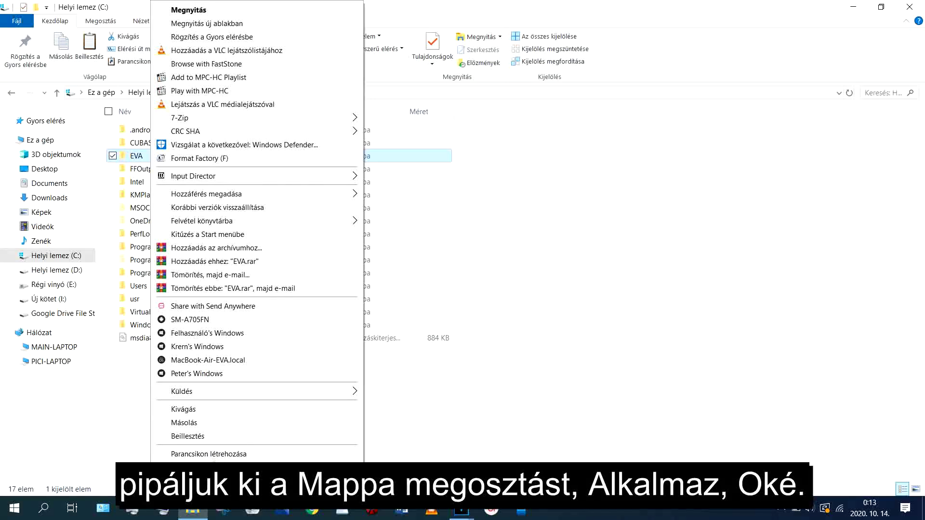
pyautogui.click(208, 472)
pyautogui.click(215, 185)
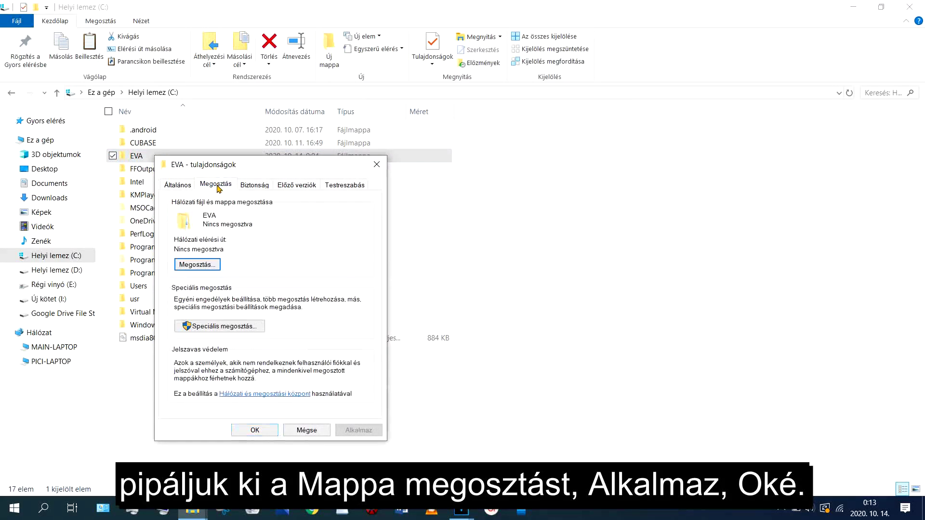
pyautogui.click(232, 325)
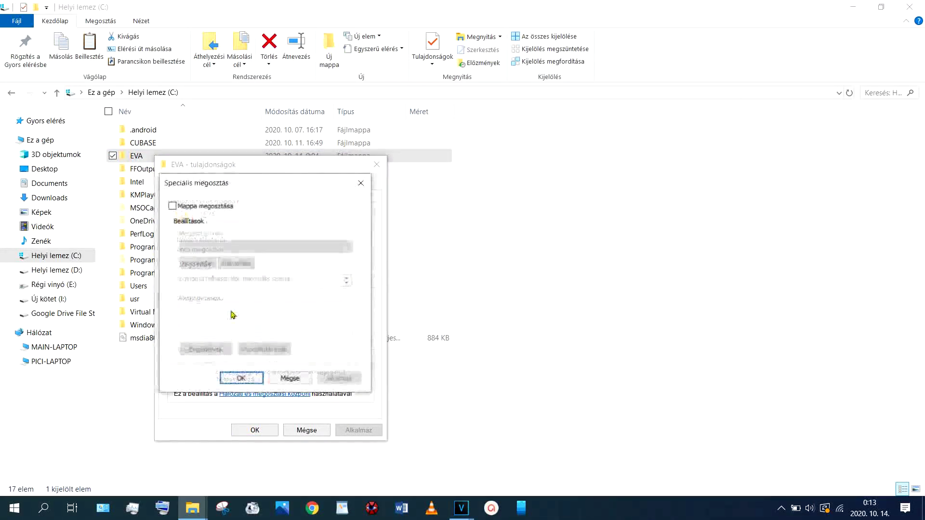
pyautogui.click(173, 205)
pyautogui.click(327, 378)
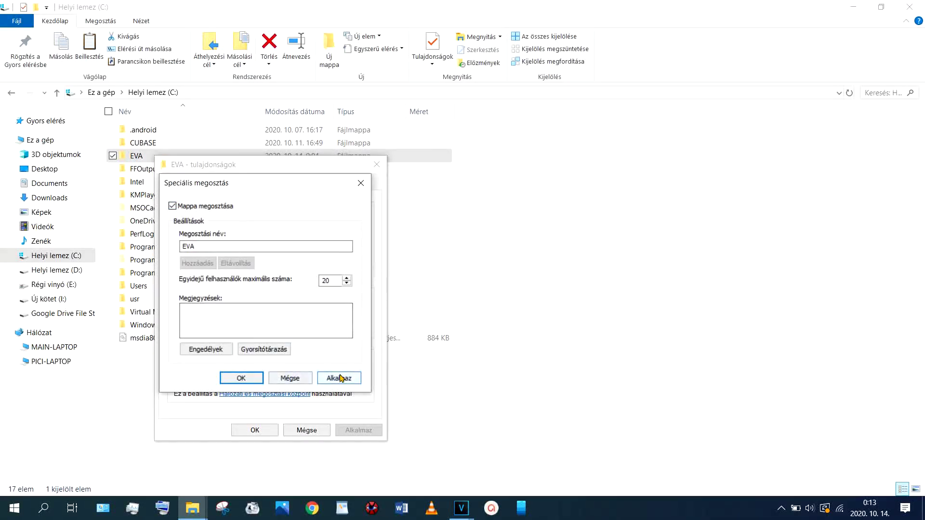
pyautogui.click(242, 378)
pyautogui.click(250, 431)
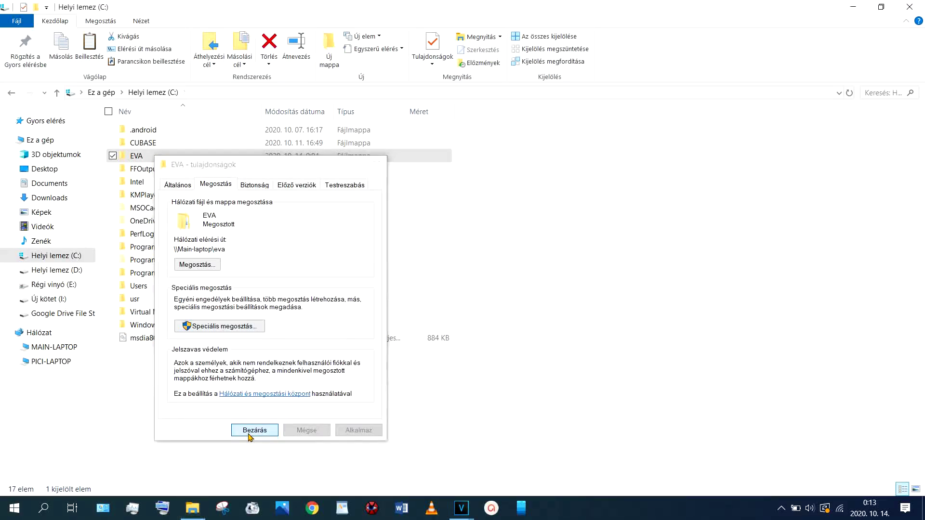
pyautogui.click(48, 348)
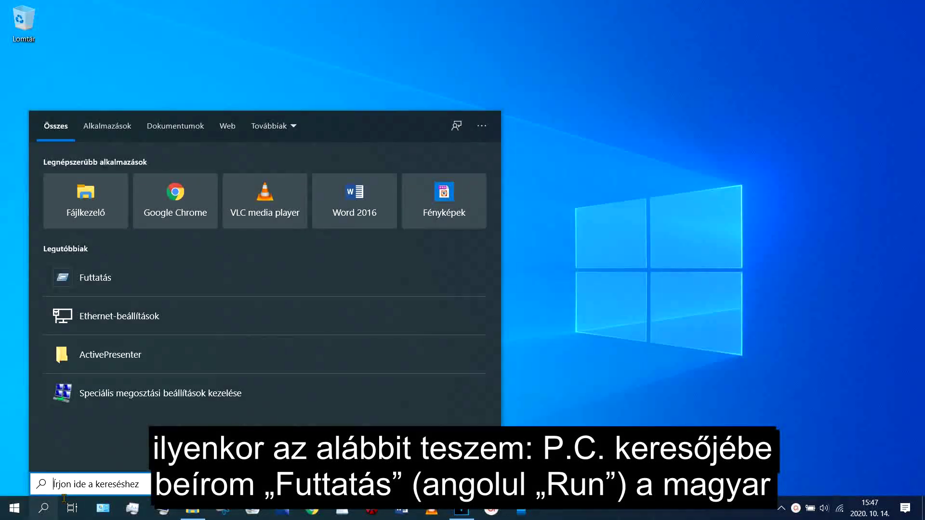
# - Open \\PICI-LAPTOP through the Run dialog (searched as 'futt') and enter its shared c folder
pyautogui.write('futt')
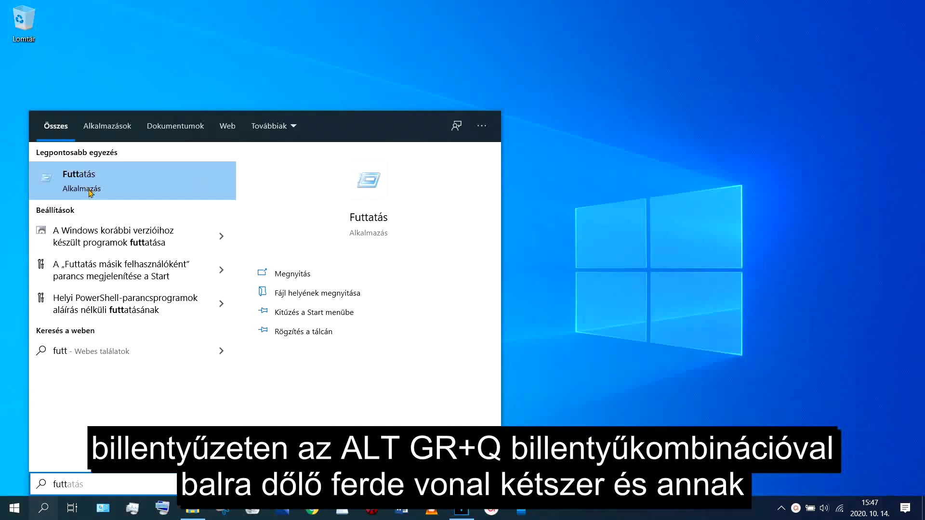
pyautogui.click(103, 185)
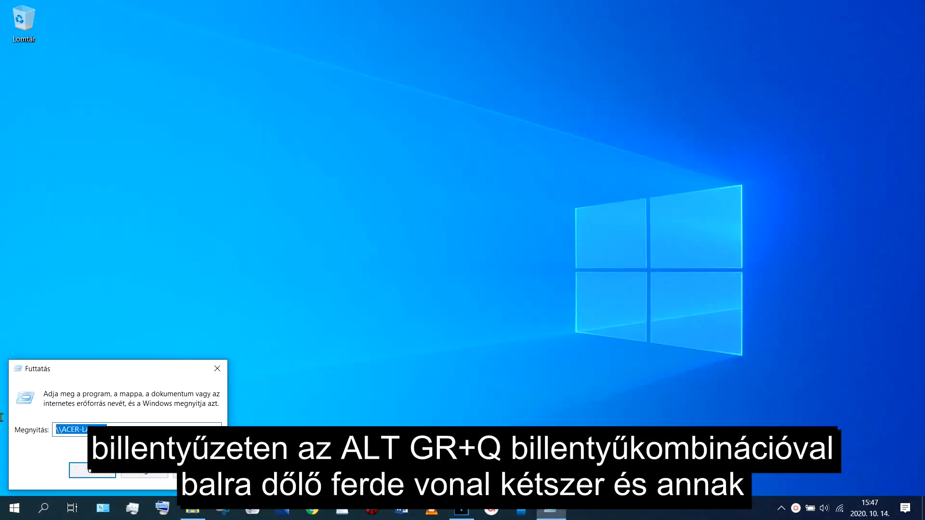
pyautogui.write('\\\\PICI-LAPTOP')
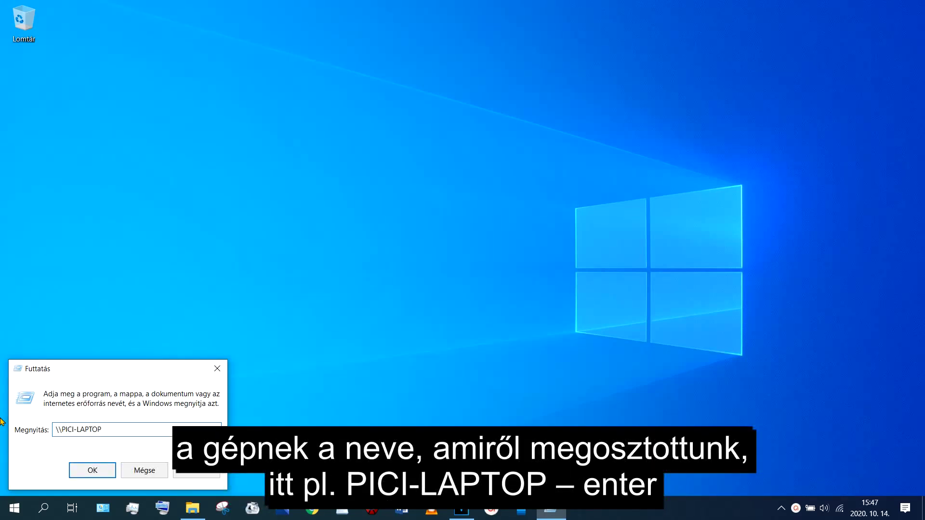
pyautogui.press('Return')
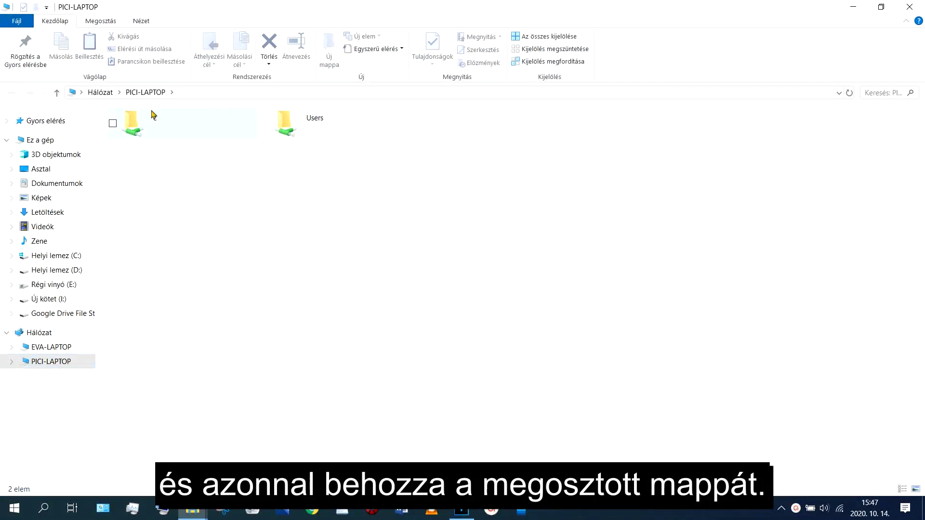
pyautogui.doubleClick(152, 133)
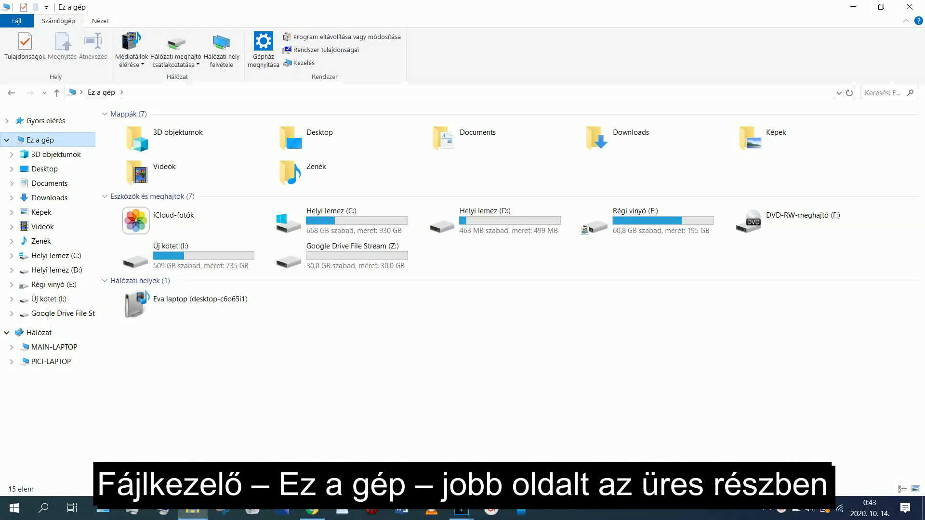
# - From This PC's system properties, try renaming the computer to 'EVA Iaptop'
pyautogui.rightClick(366, 323)
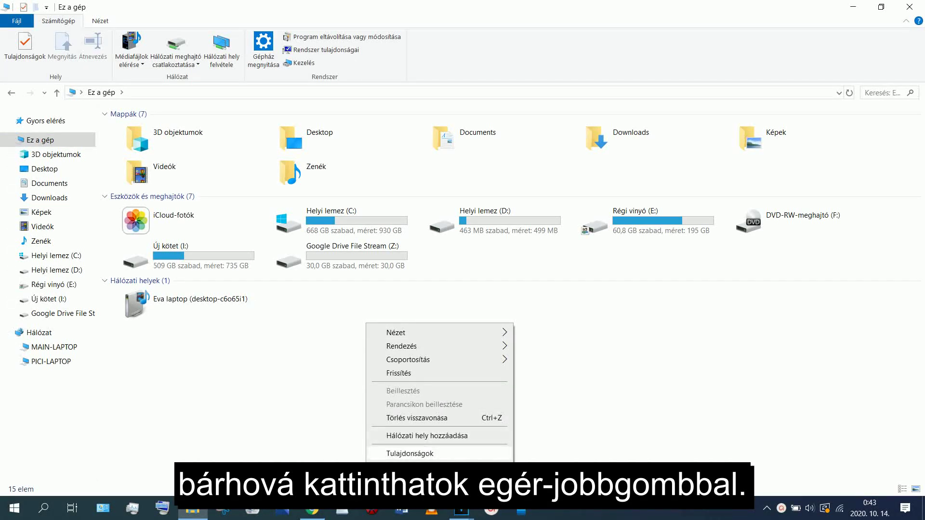
pyautogui.click(409, 453)
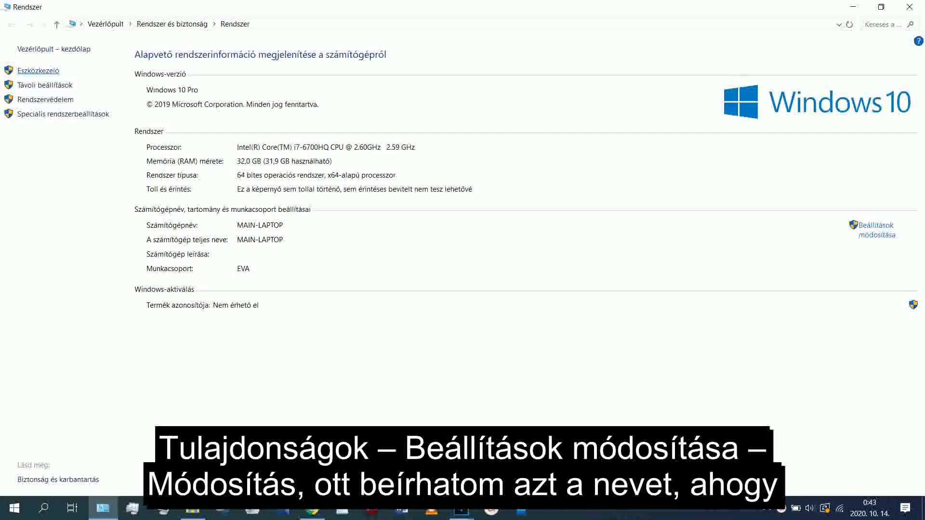
pyautogui.click(876, 230)
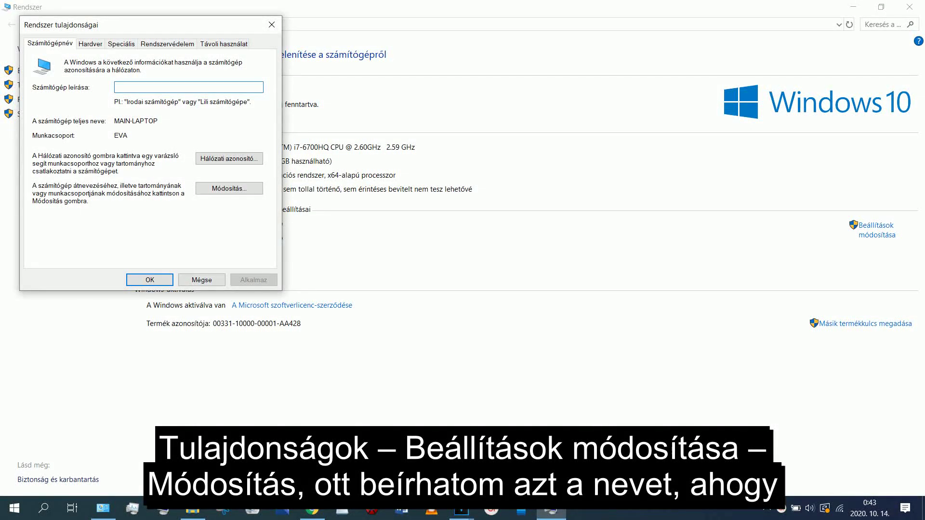
pyautogui.click(229, 188)
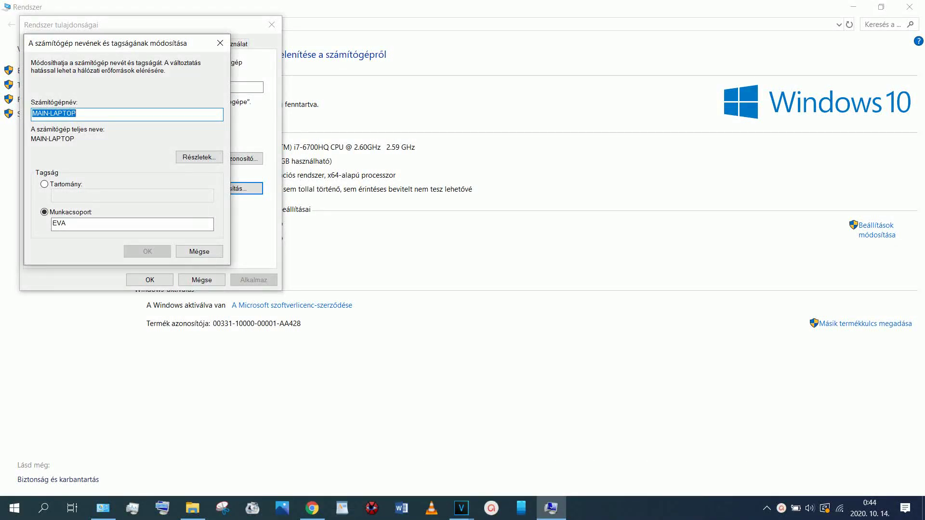
pyautogui.write('EVA I')
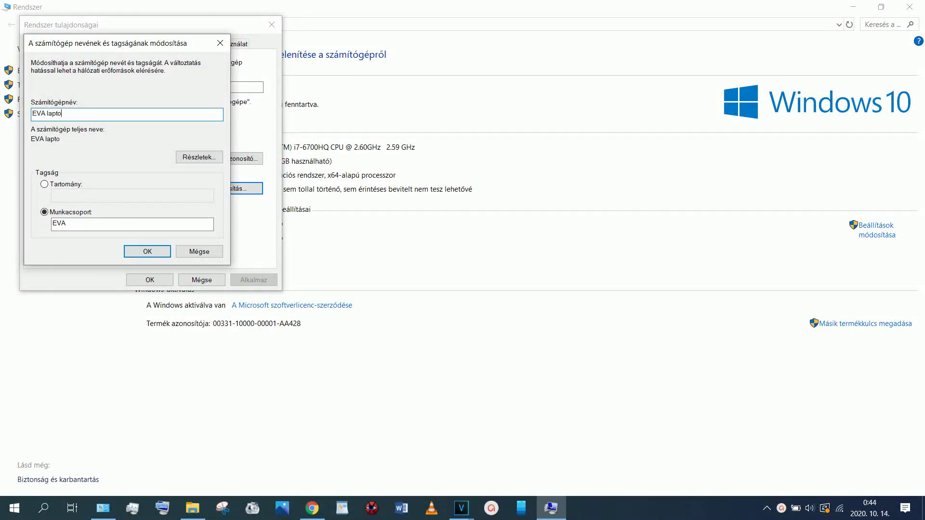
pyautogui.write('aptop')
pyautogui.press('Return')
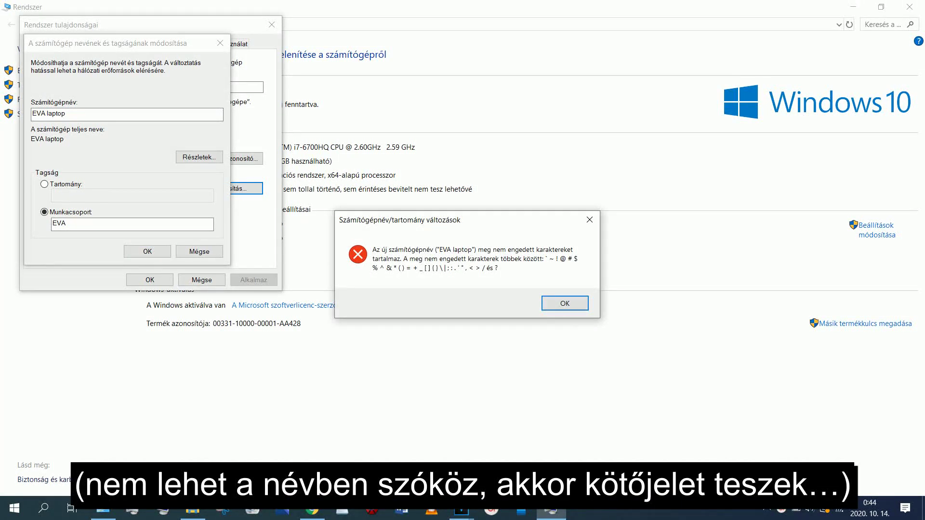
# - Replace the invalid space with a hyphen to name it EVA-laptop and accept the restart notice
pyautogui.press('Return')
pyautogui.click(46, 113)
pyautogui.press('BackSpace')
pyautogui.write('-')
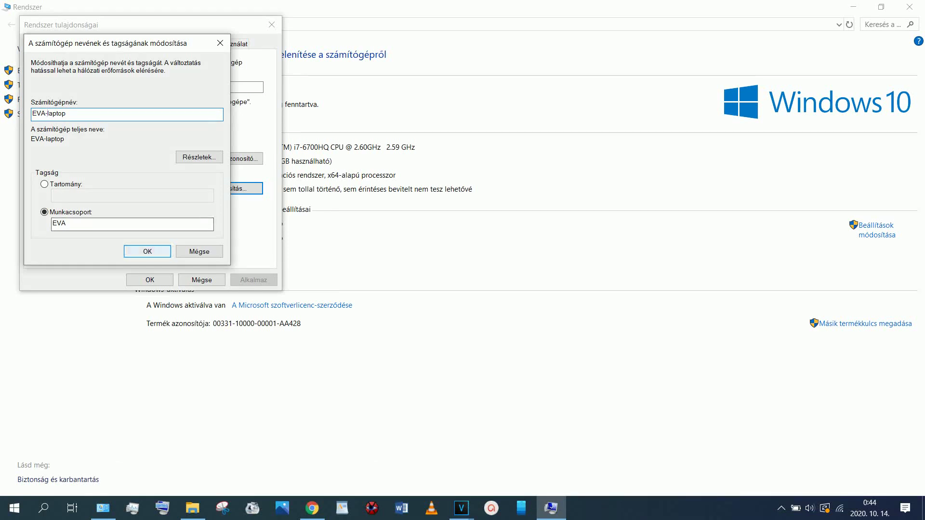
pyautogui.press('Return')
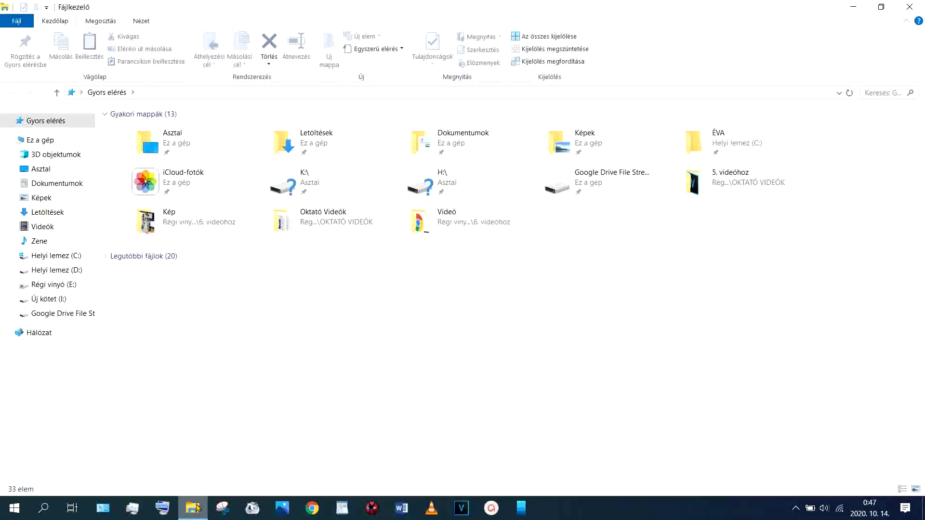
pyautogui.click(39, 333)
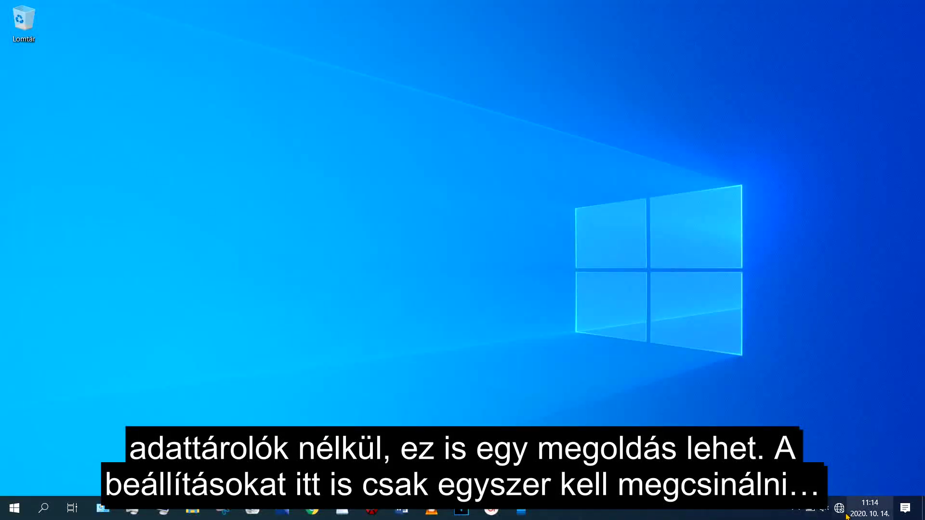
# - Check the auto-connect settings of dlink-8333, Gégény, Gégény 5ghz and another listed network
pyautogui.click(841, 512)
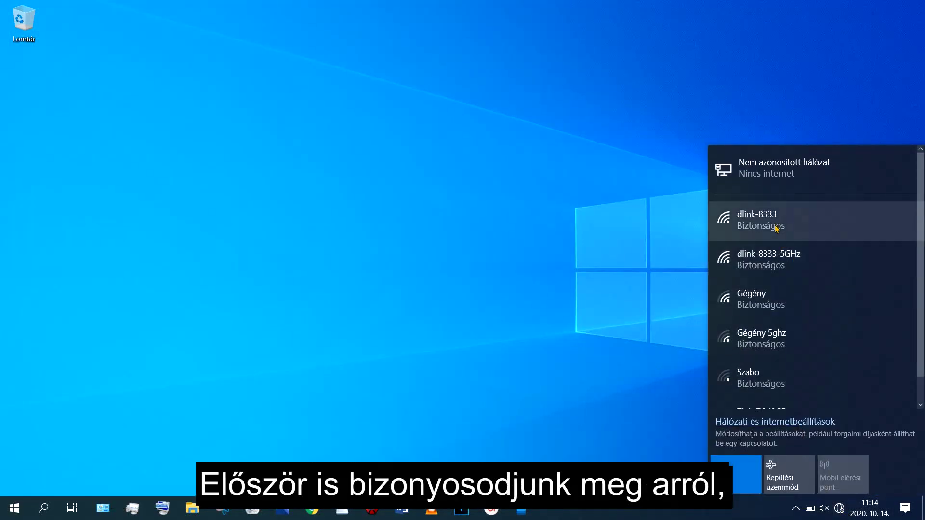
pyautogui.click(778, 221)
pyautogui.click(788, 320)
pyautogui.click(787, 346)
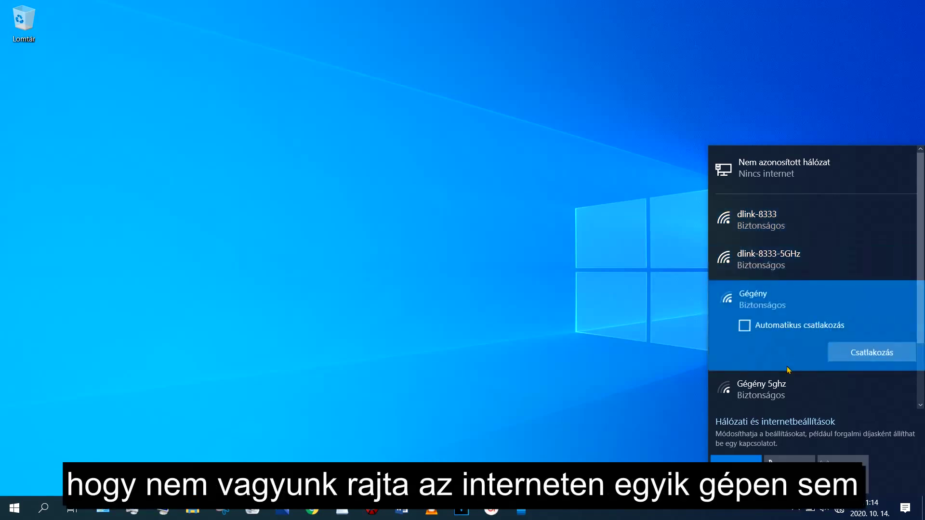
pyautogui.click(787, 386)
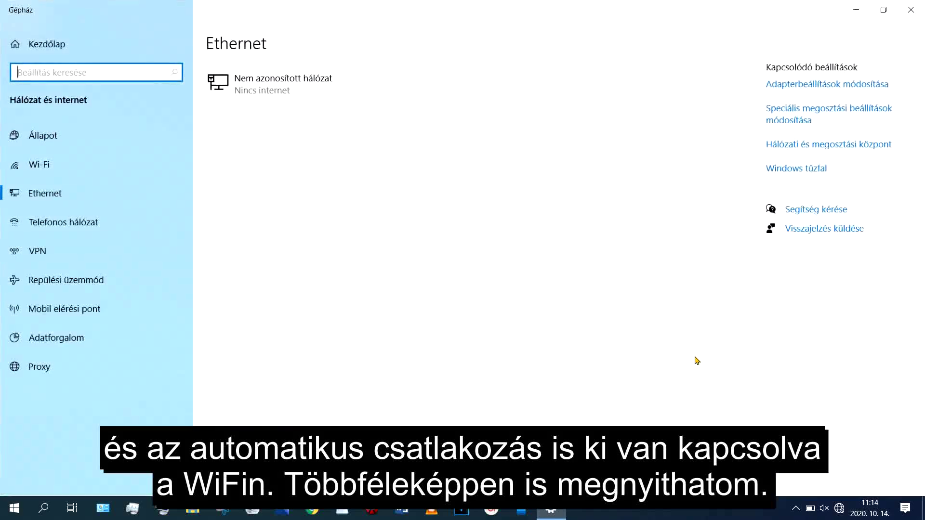
# - Close the settings and reopen the Ethernet settings page by searching 'et'
pyautogui.click(911, 10)
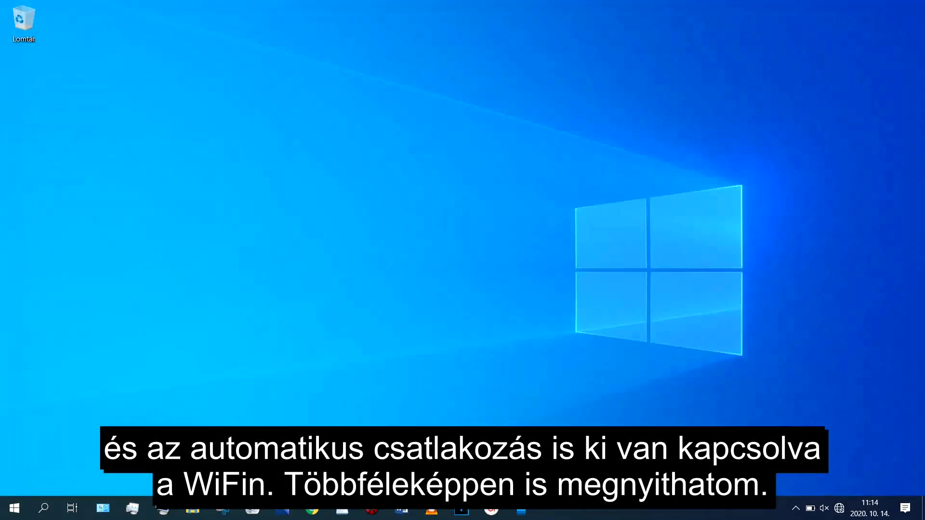
pyautogui.click(32, 516)
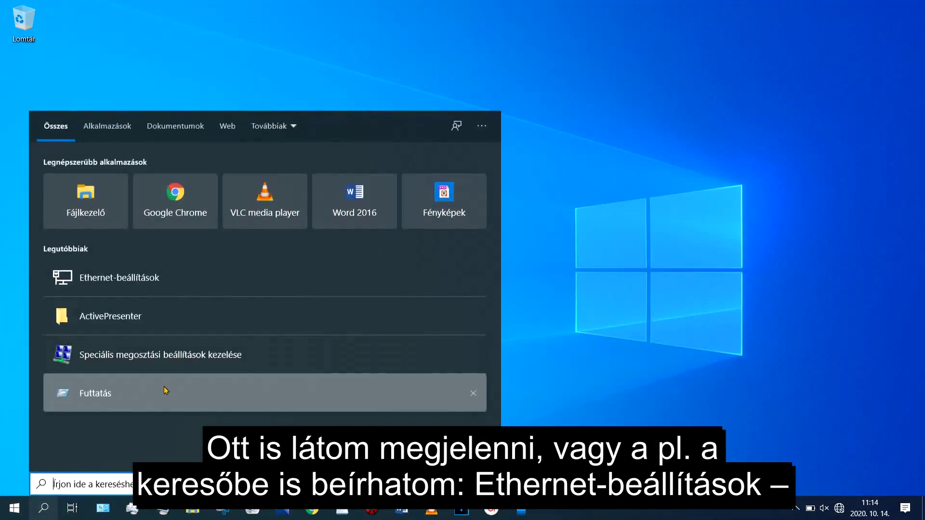
pyautogui.write('et')
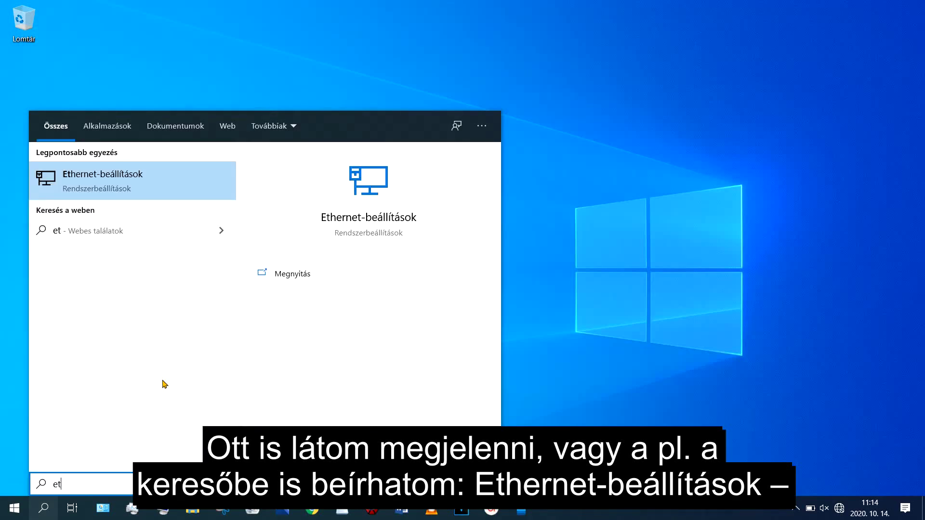
pyautogui.click(293, 272)
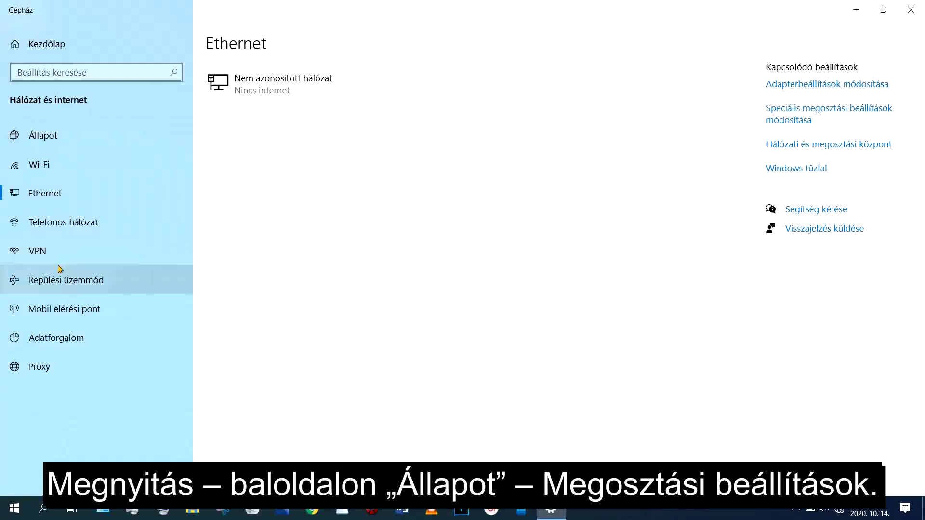
# - Open the advanced sharing settings and expand the Private, Guest/Public and All networks profiles
pyautogui.click(42, 139)
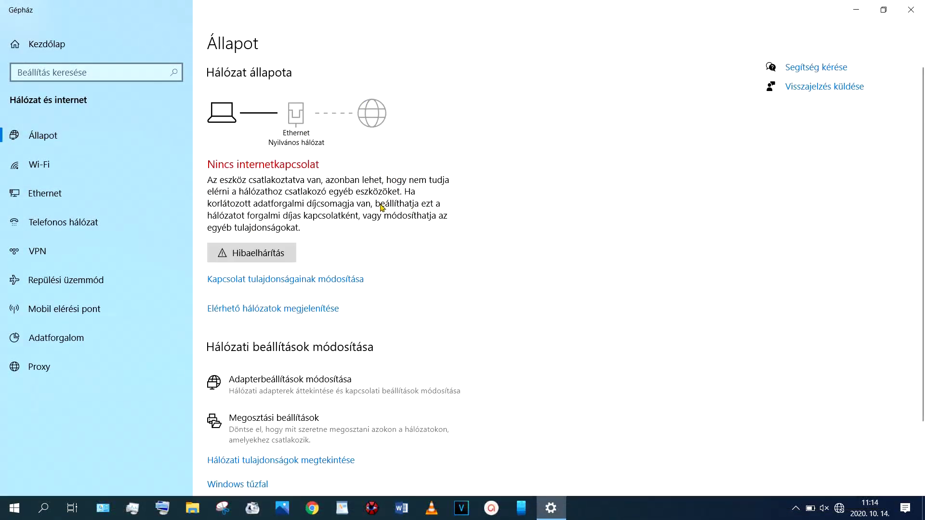
pyautogui.scroll(-2, 378, 214)
pyautogui.click(260, 338)
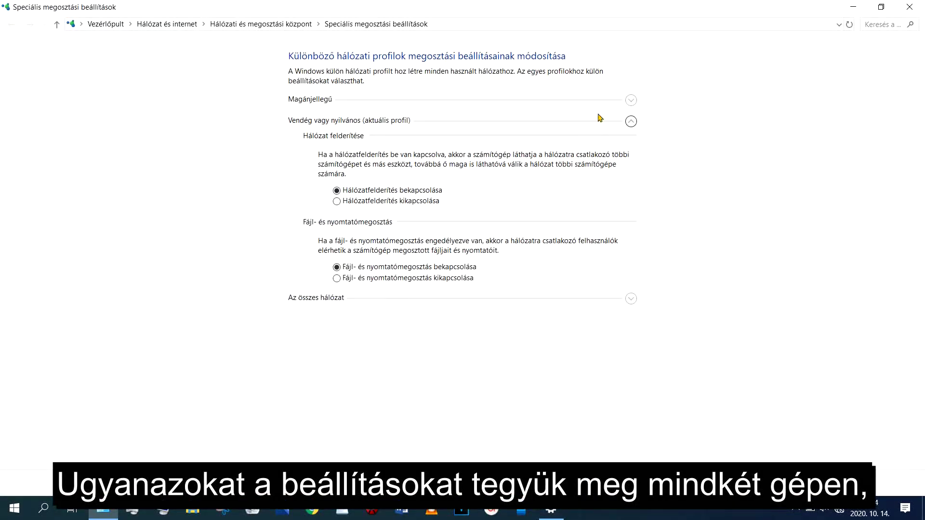
pyautogui.click(631, 101)
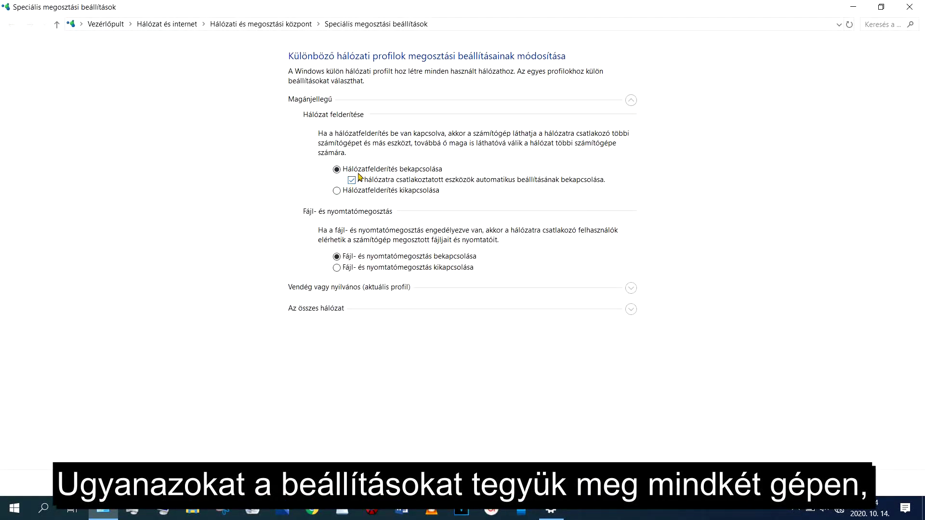
pyautogui.click(631, 288)
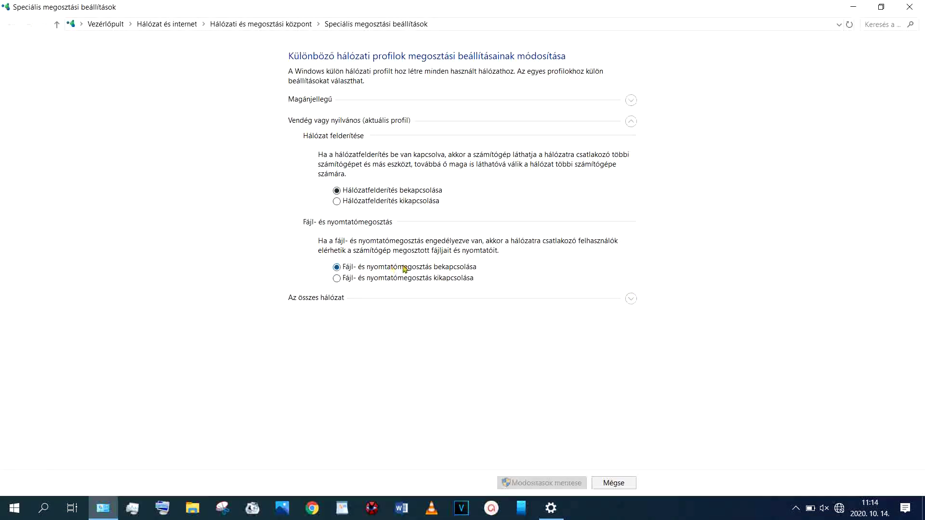
pyautogui.click(632, 300)
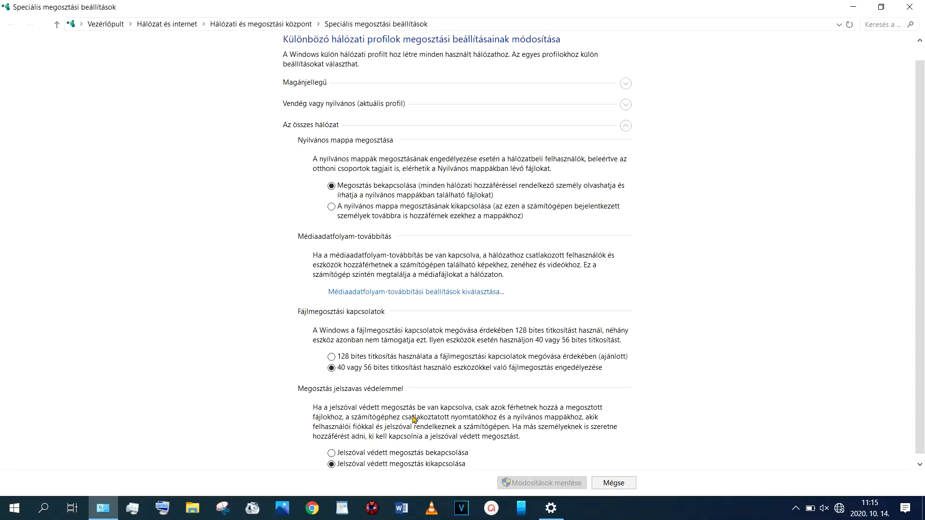
# - Review the remaining sharing options, then switch to the Network and Sharing Center
pyautogui.scroll(-1, 415, 419)
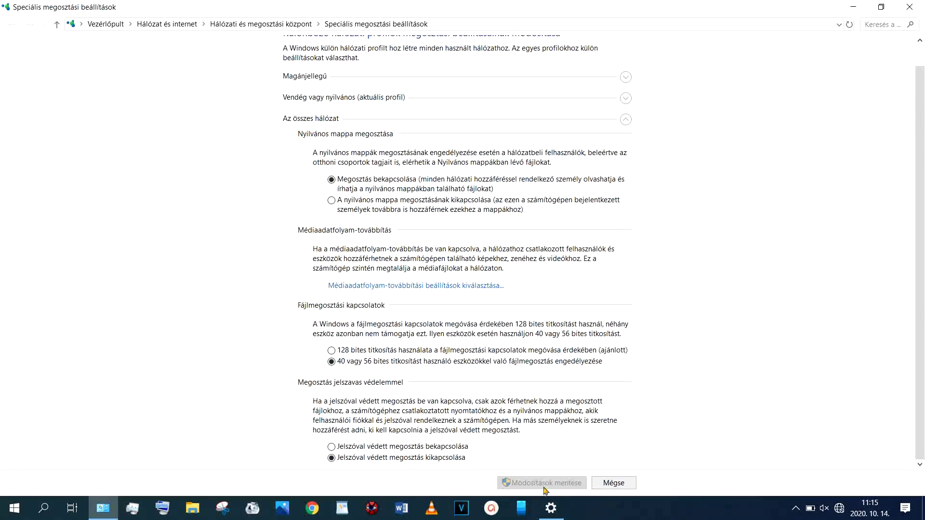
pyautogui.click(550, 508)
pyautogui.click(282, 418)
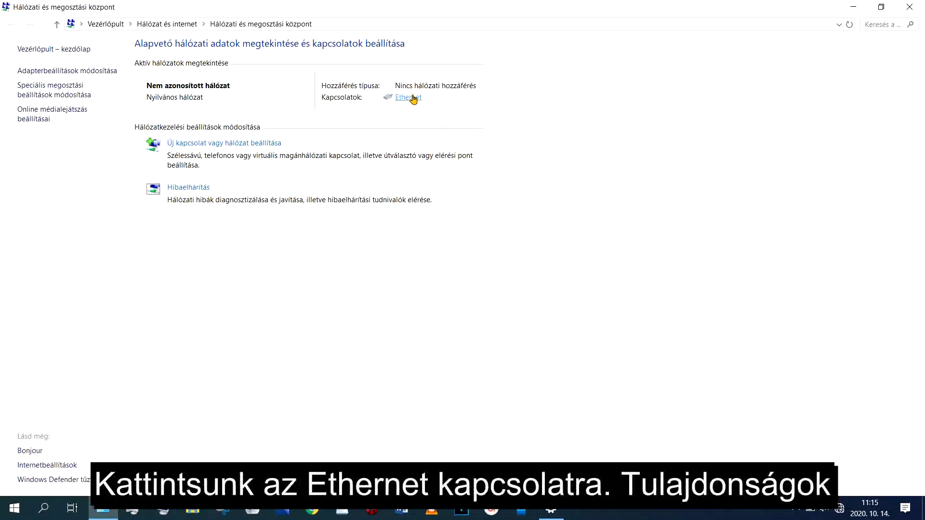
# - Set the Ethernet TCP/IPv4 address to 192.168.0.2 with subnet mask 255.255.255.0
pyautogui.click(414, 98)
pyautogui.moveTo(480, 125); pyautogui.dragTo(471, 19)
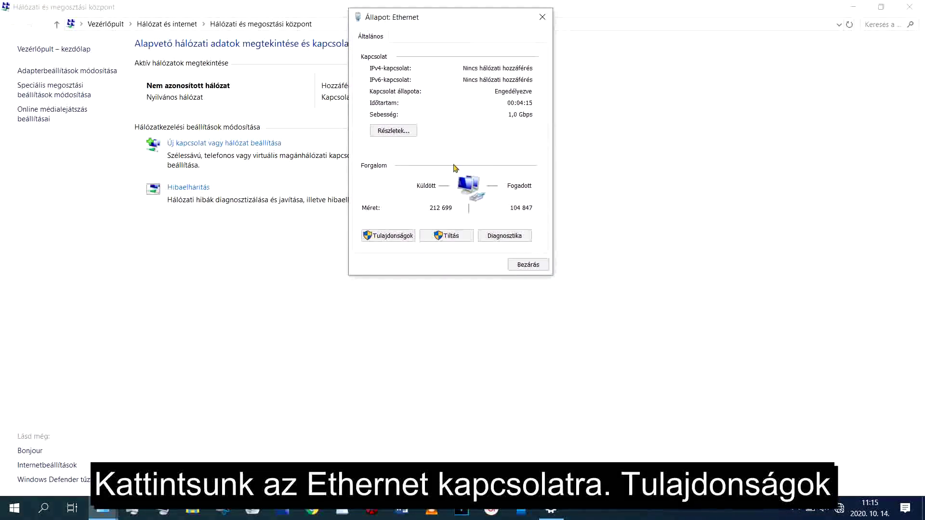
pyautogui.click(385, 236)
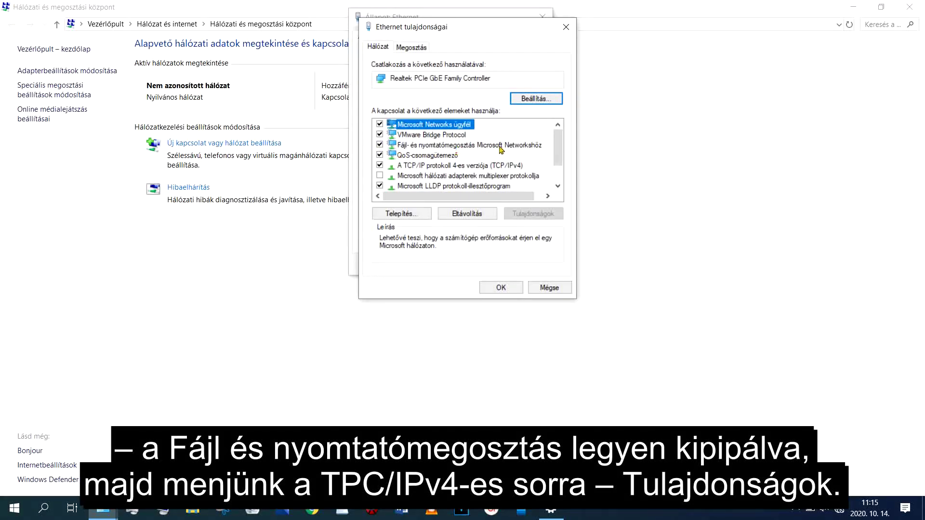
pyautogui.click(455, 168)
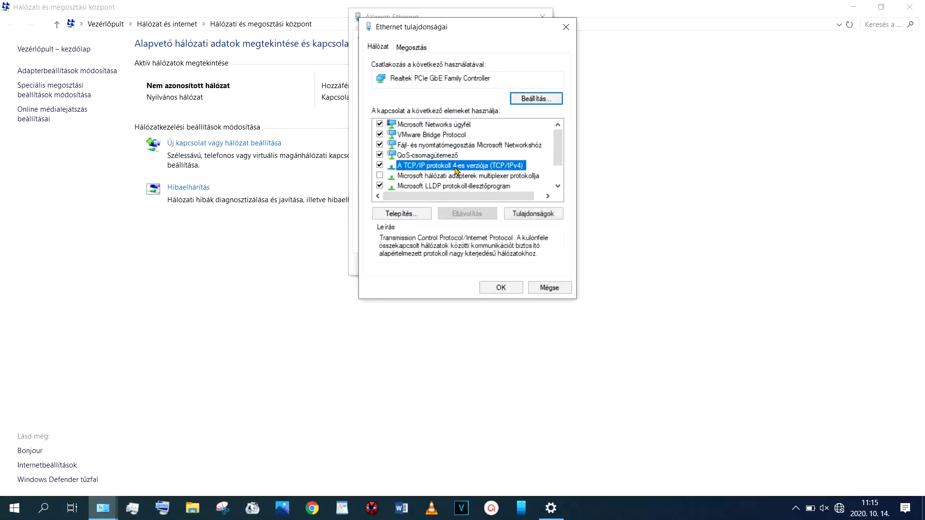
pyautogui.click(533, 214)
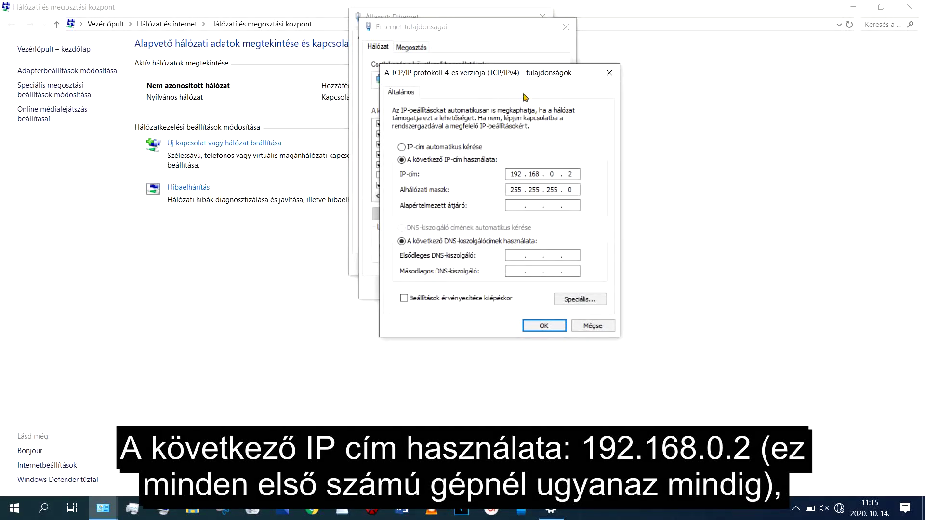
pyautogui.moveTo(506, 78); pyautogui.dragTo(504, 41)
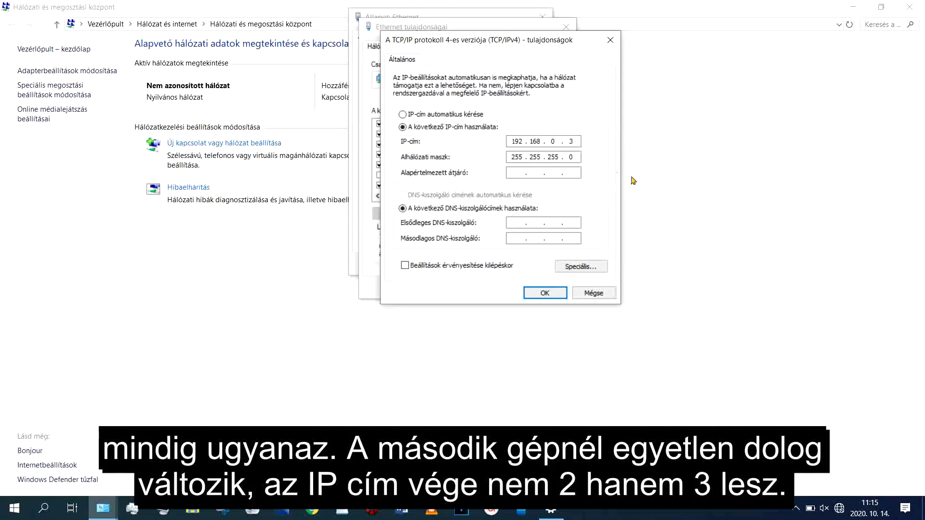
pyautogui.press('BackSpace')
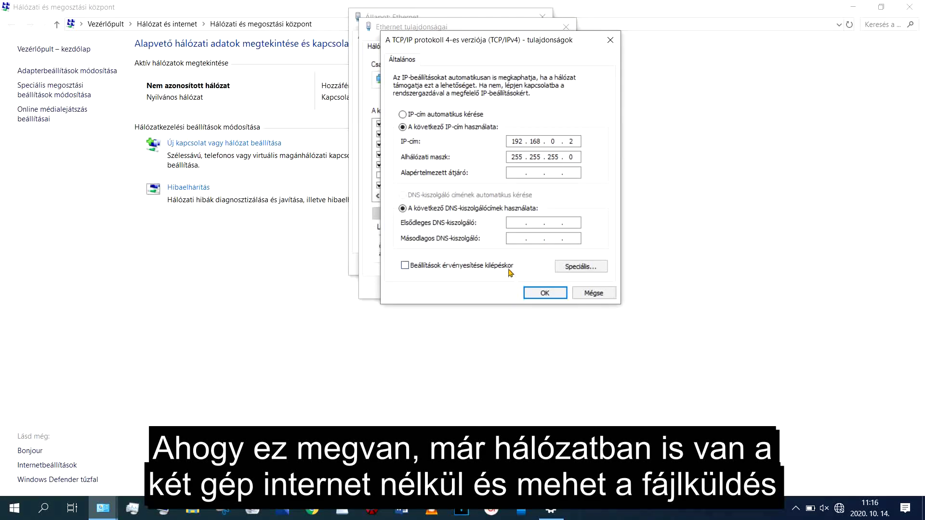
pyautogui.click(544, 293)
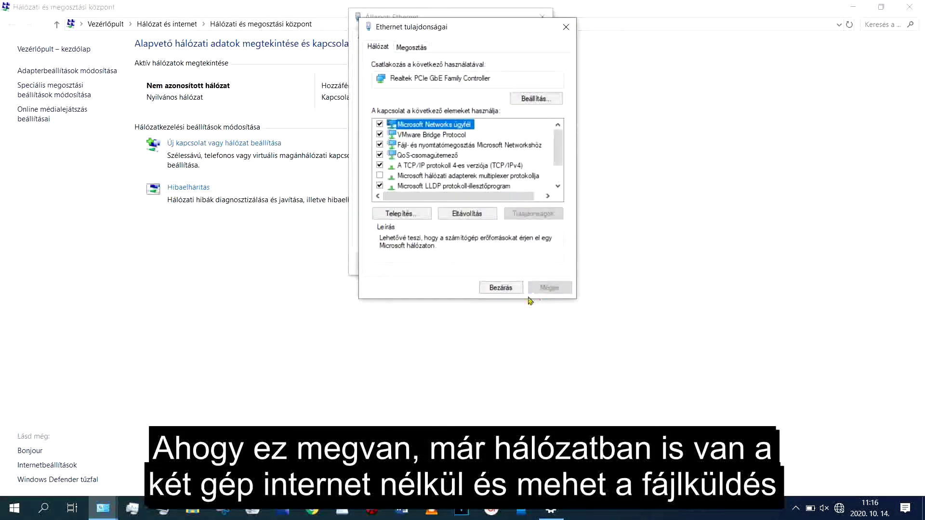
# - Close the Ethernet properties, the status window and the Network and Sharing Center
pyautogui.click(501, 288)
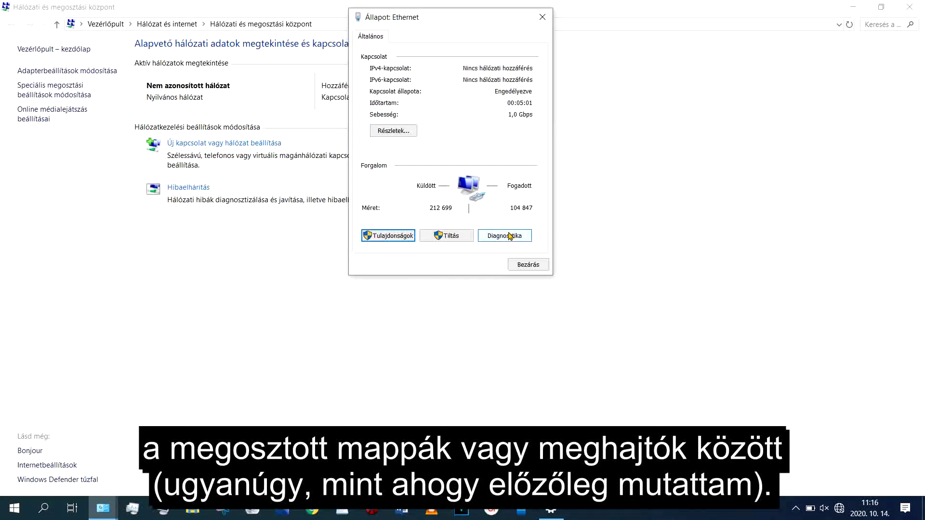
pyautogui.click(527, 265)
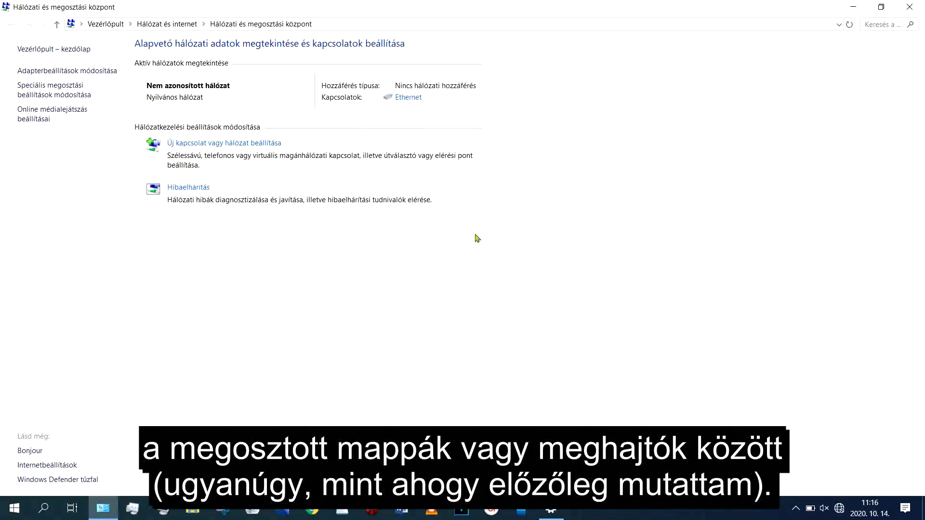
pyautogui.click(910, 8)
# - Close Settings and open a maximized File Explorer window showing the Network computers
pyautogui.click(910, 11)
pyautogui.press('super+e')
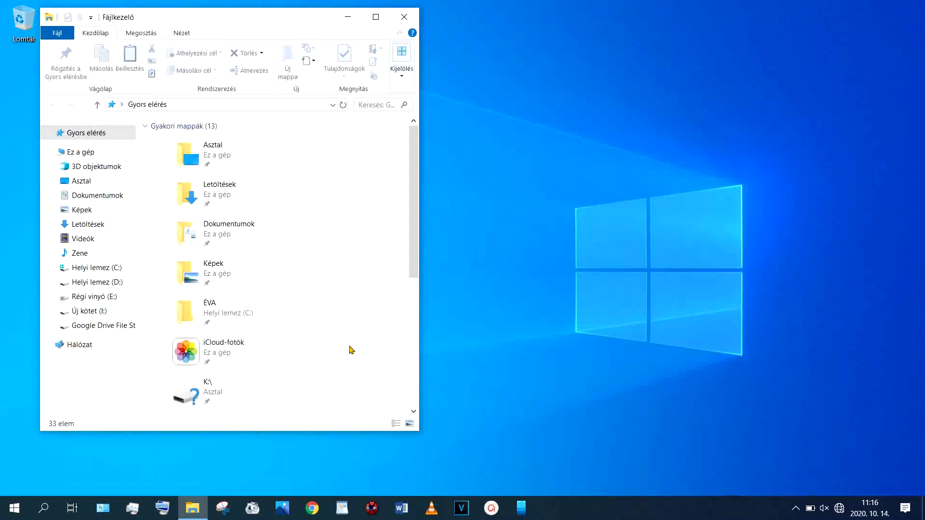
pyautogui.click(376, 19)
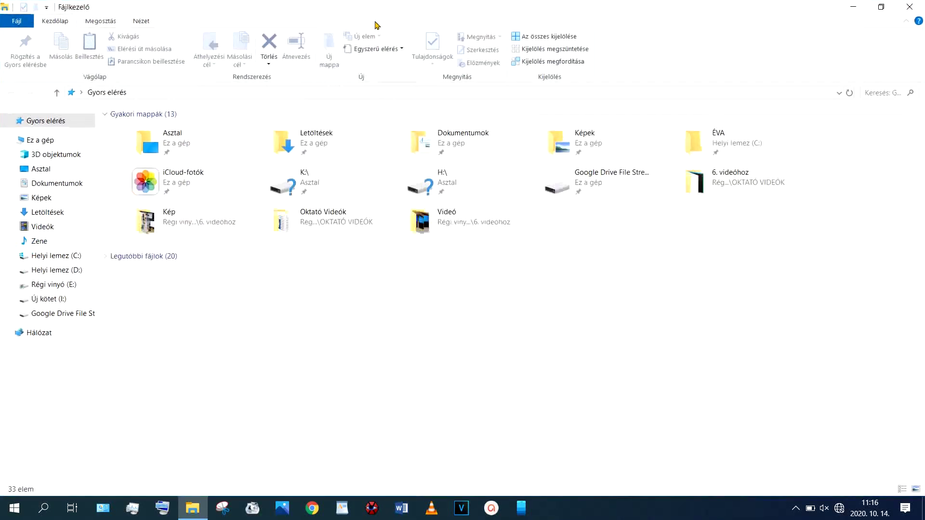
pyautogui.click(50, 333)
# - Connect to \\ACER-LAPTOP's shares through the Run dialog
pyautogui.click(105, 514)
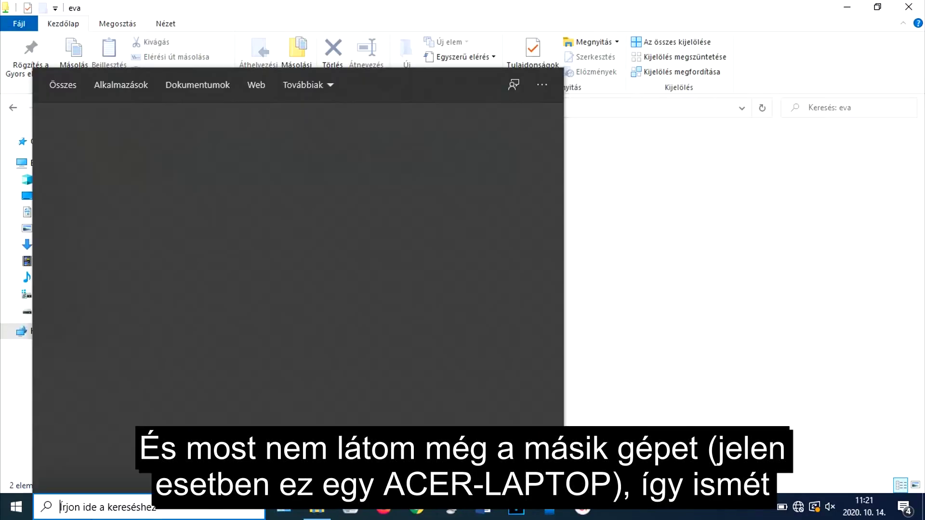
pyautogui.write('futt')
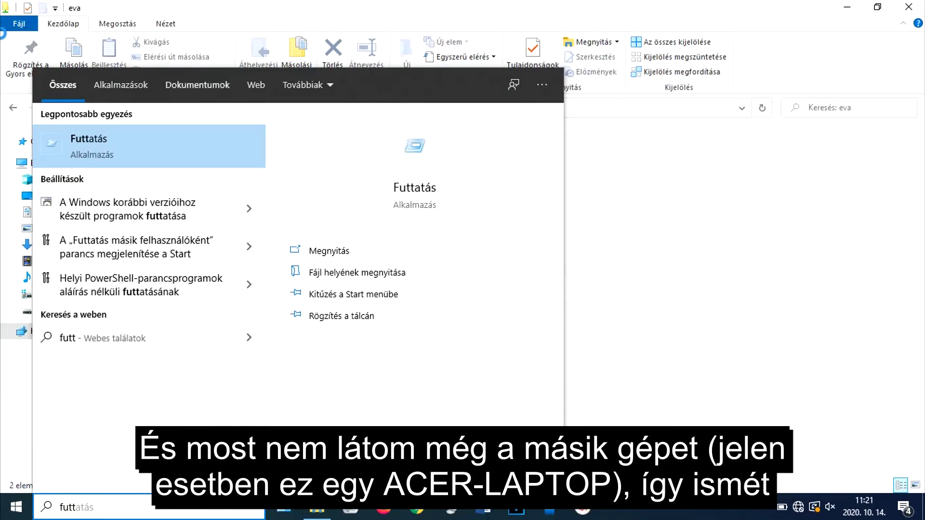
pyautogui.click(94, 133)
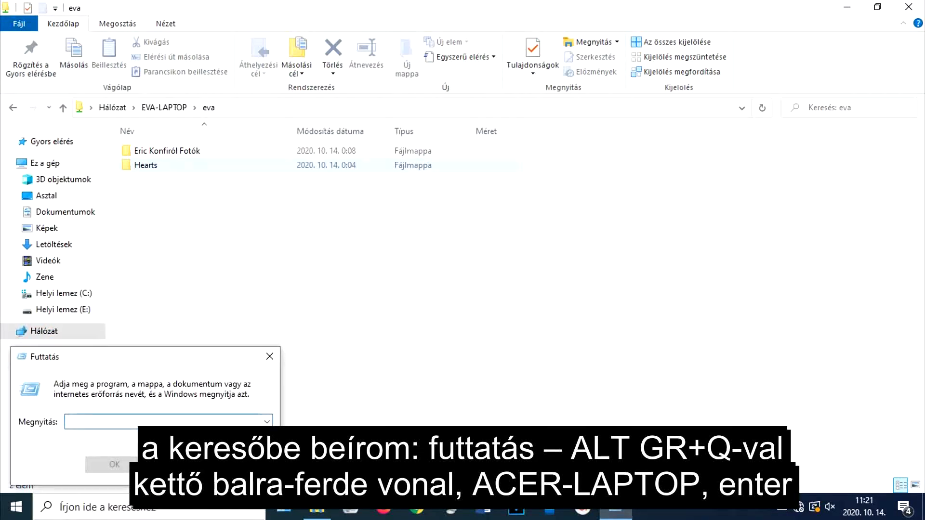
pyautogui.write('\\\\')
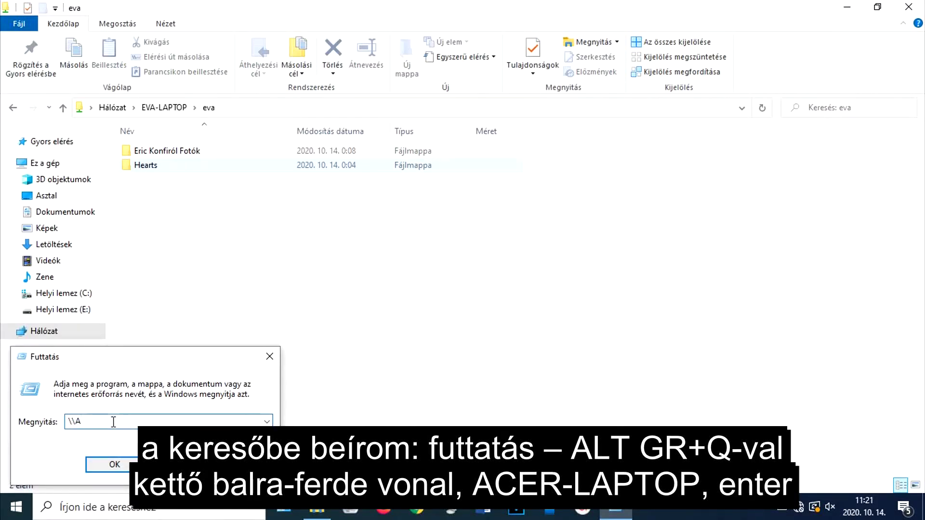
pyautogui.write('ACER-LAPTOP')
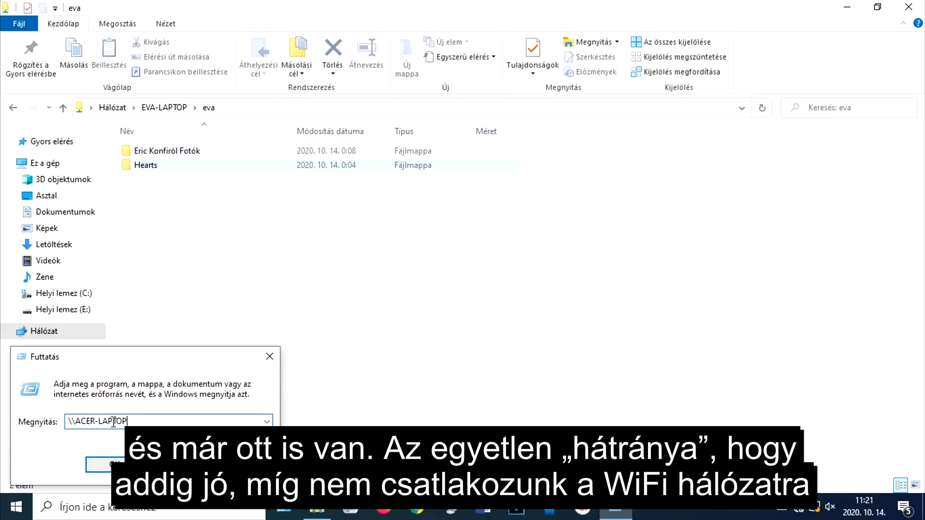
pyautogui.press('Return')
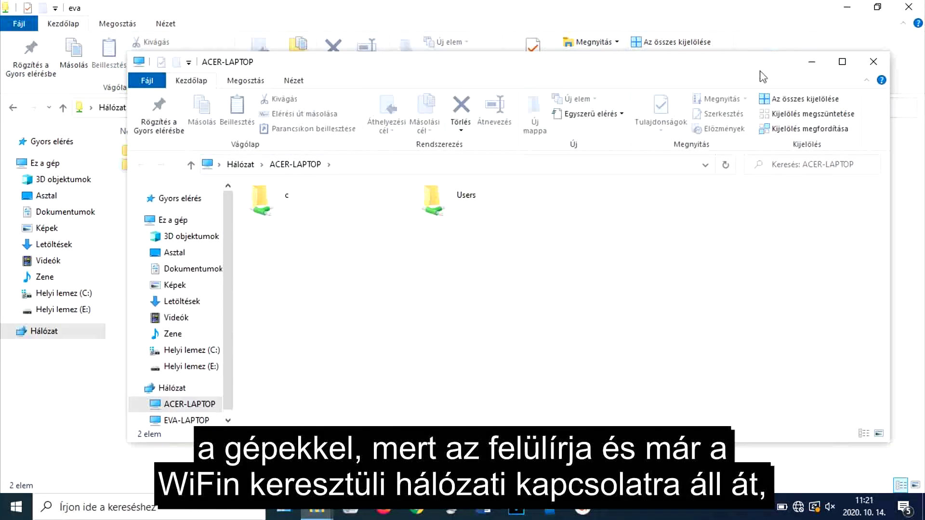
# - Browse into the shared c drive and the user folder, then open the picture 05
pyautogui.click(842, 61)
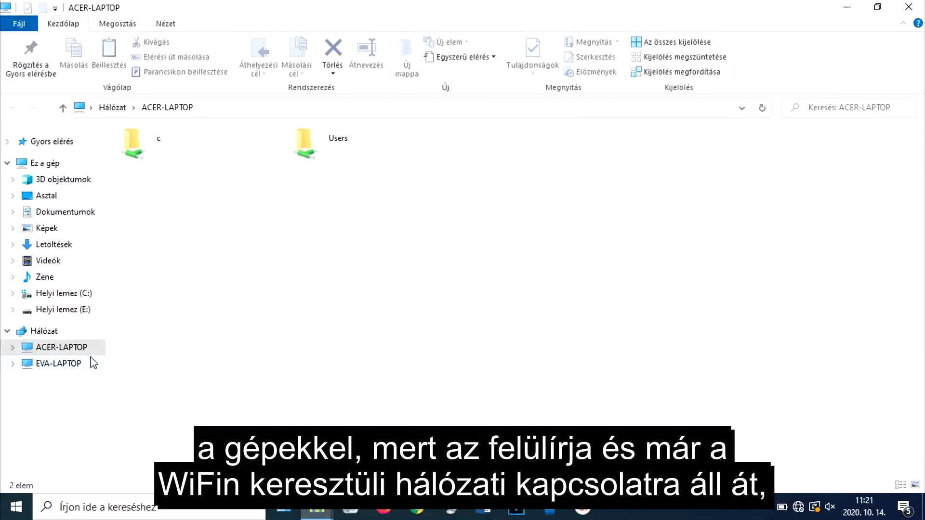
pyautogui.doubleClick(147, 148)
pyautogui.doubleClick(143, 166)
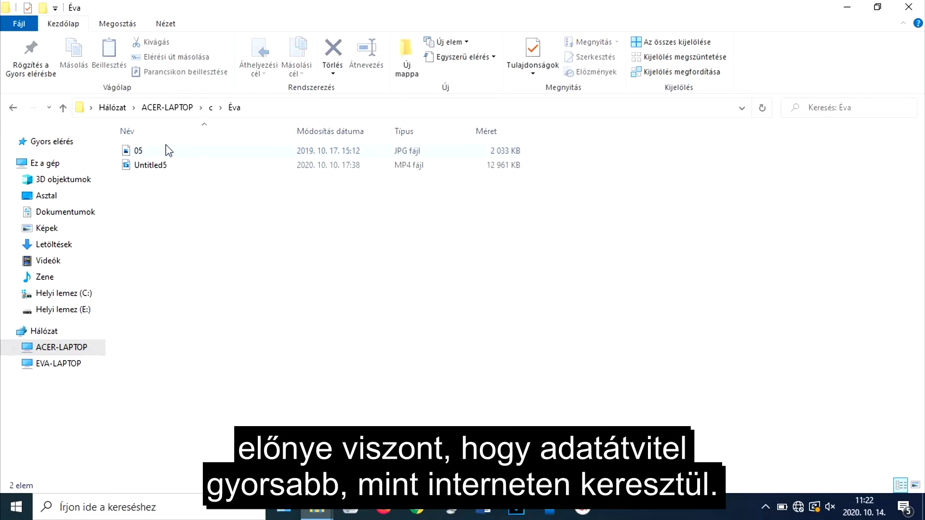
pyautogui.doubleClick(141, 154)
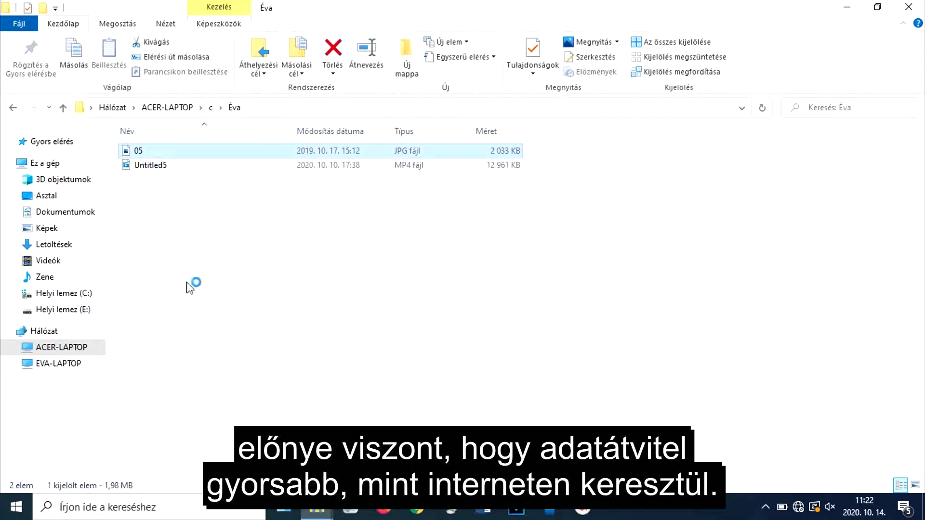
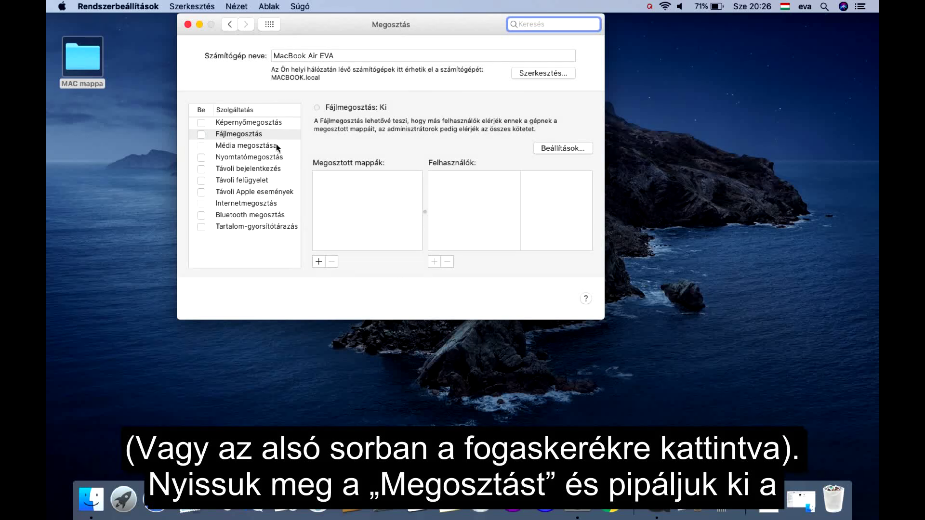
# - Turn on File Sharing and change the local hostname to MAC-EVA
pyautogui.click(202, 135)
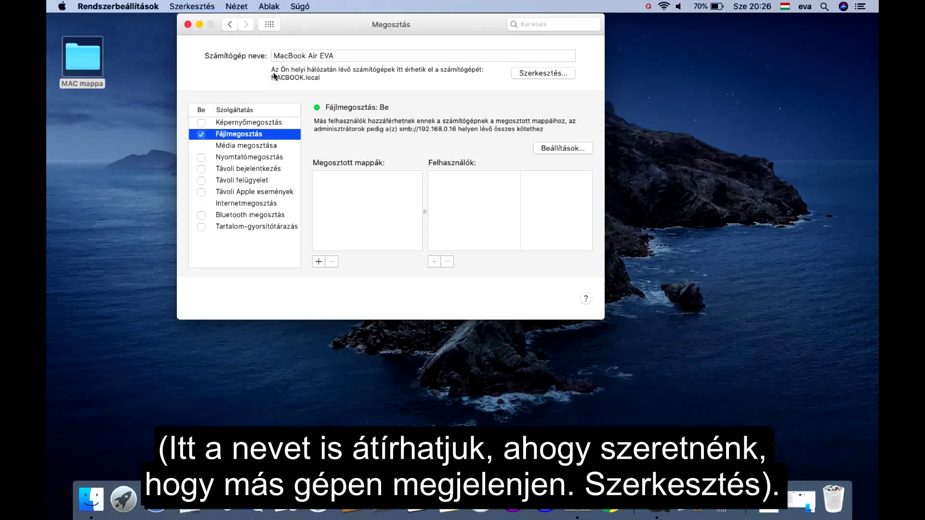
pyautogui.click(551, 74)
pyautogui.write('MAC-EVA')
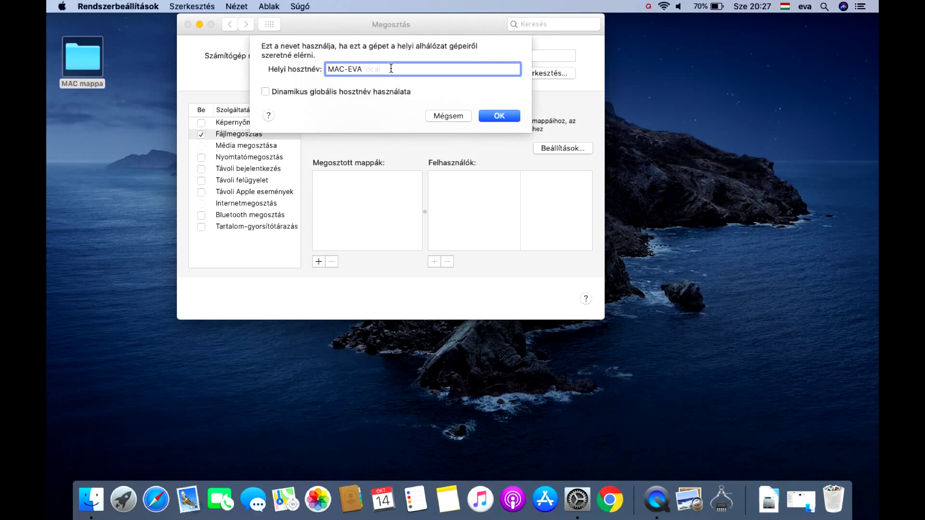
pyautogui.click(503, 116)
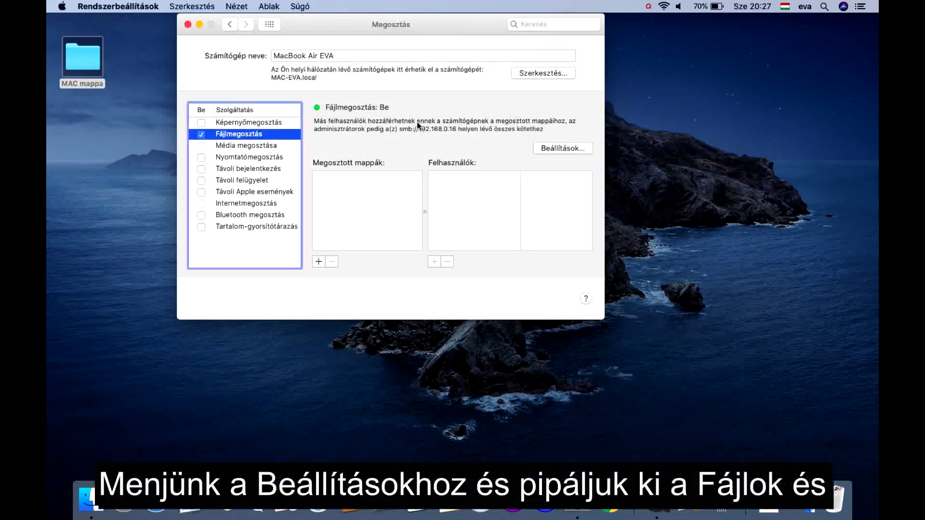
# - In the sharing options, enable SMB and AFP and Windows file sharing for the account with its password
pyautogui.click(563, 149)
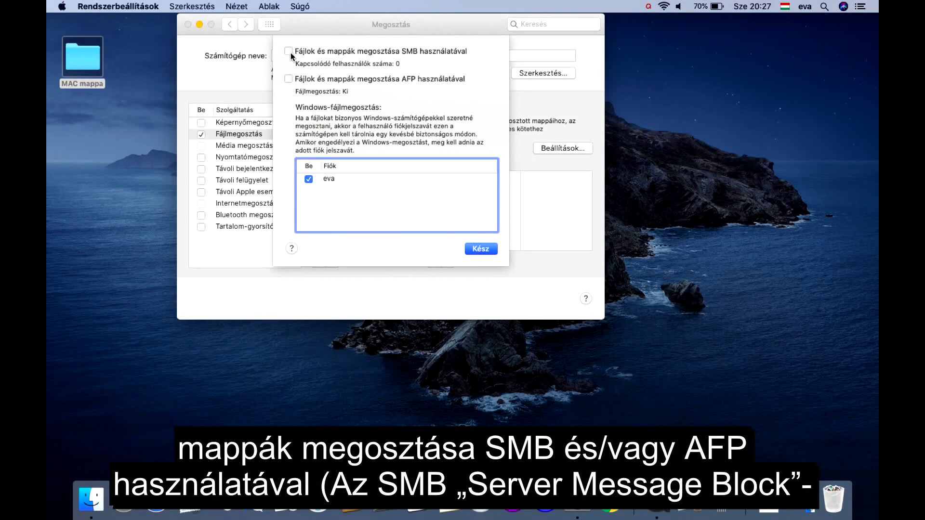
pyautogui.click(288, 78)
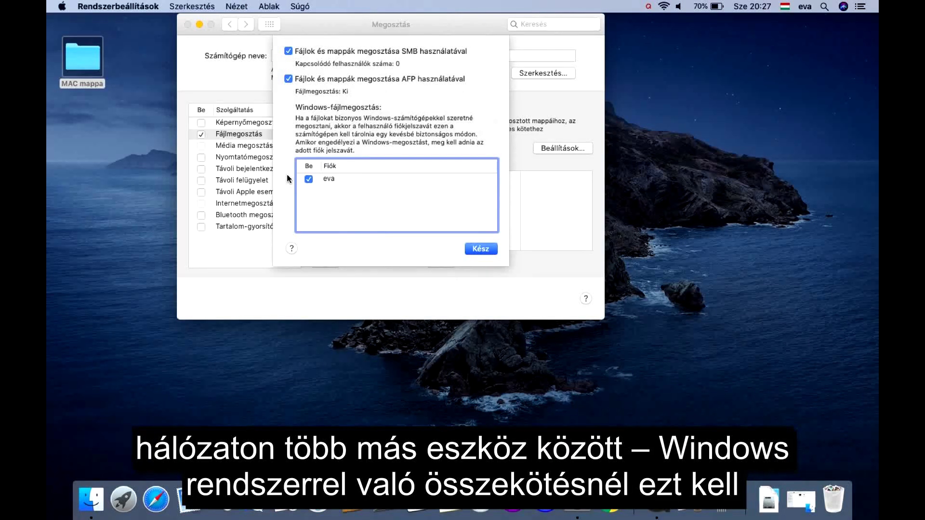
pyautogui.click(309, 180)
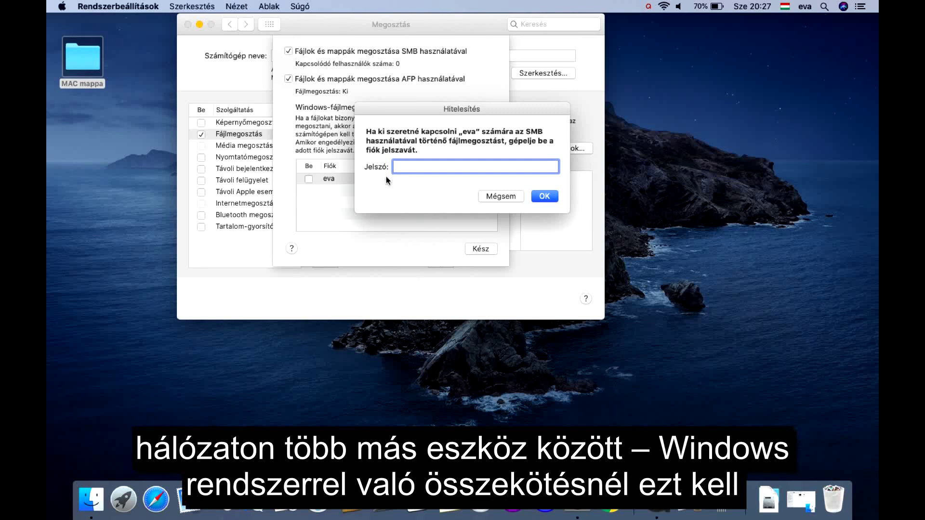
pyautogui.write('•••••••')
pyautogui.click(544, 196)
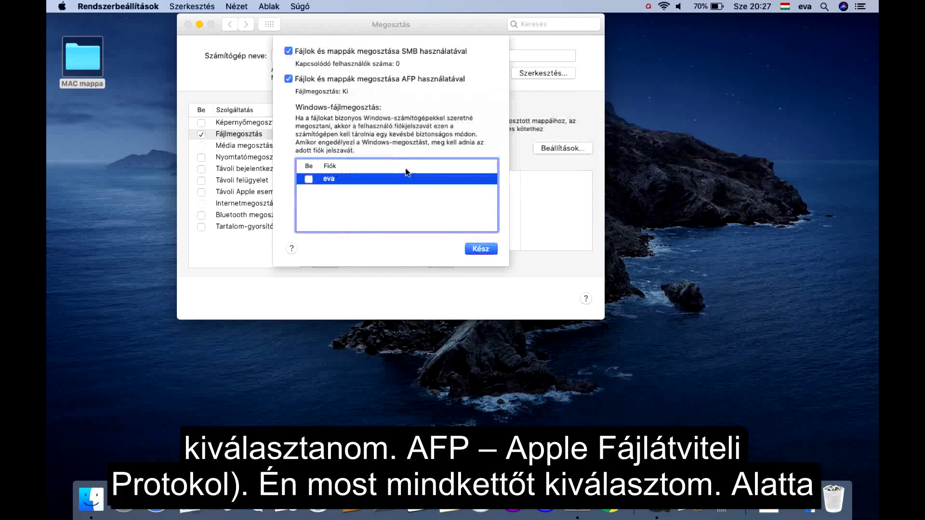
pyautogui.click(309, 179)
pyautogui.write('•••••••')
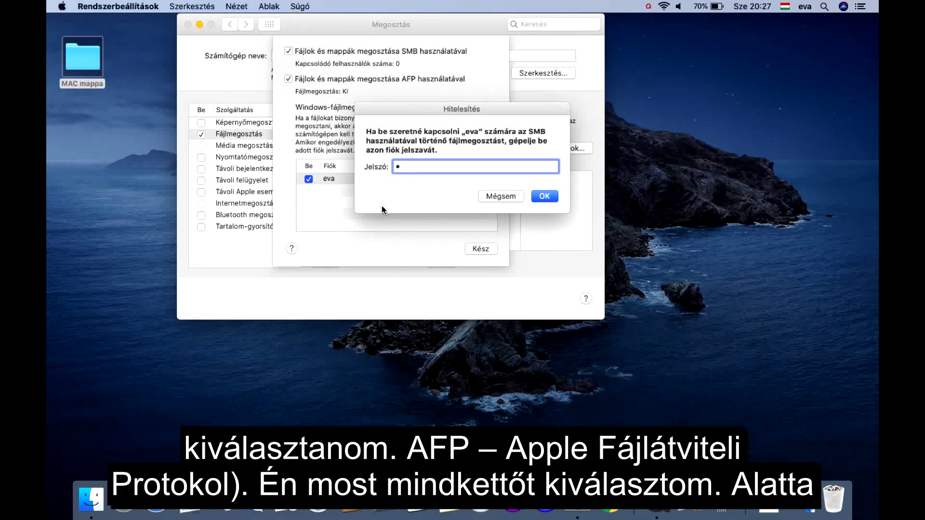
pyautogui.click(553, 198)
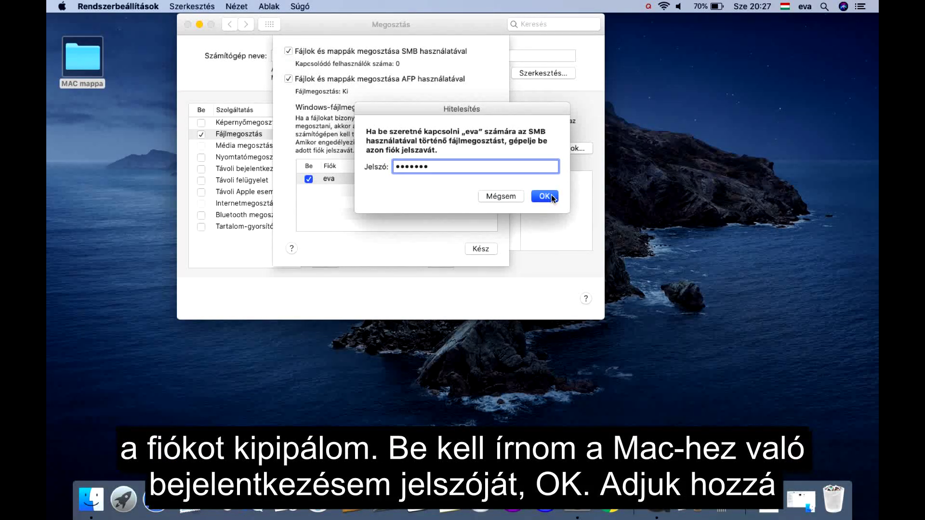
pyautogui.click(483, 249)
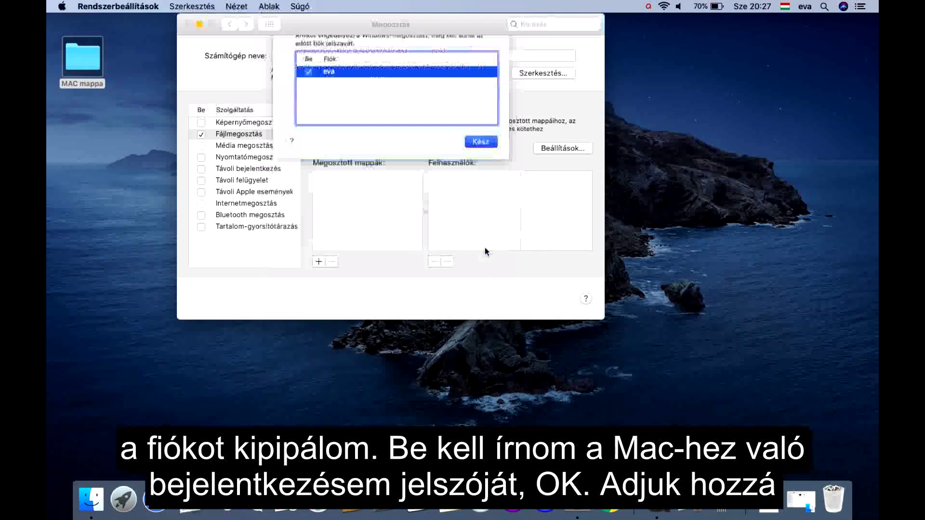
# - Add the MAC mappa folder from the Desktop to the Shared Folders list
pyautogui.click(319, 262)
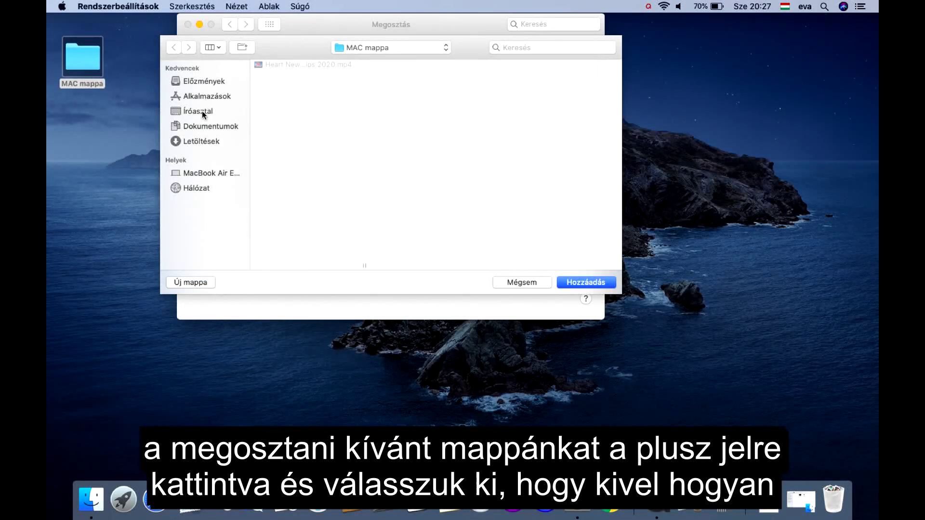
pyautogui.click(201, 111)
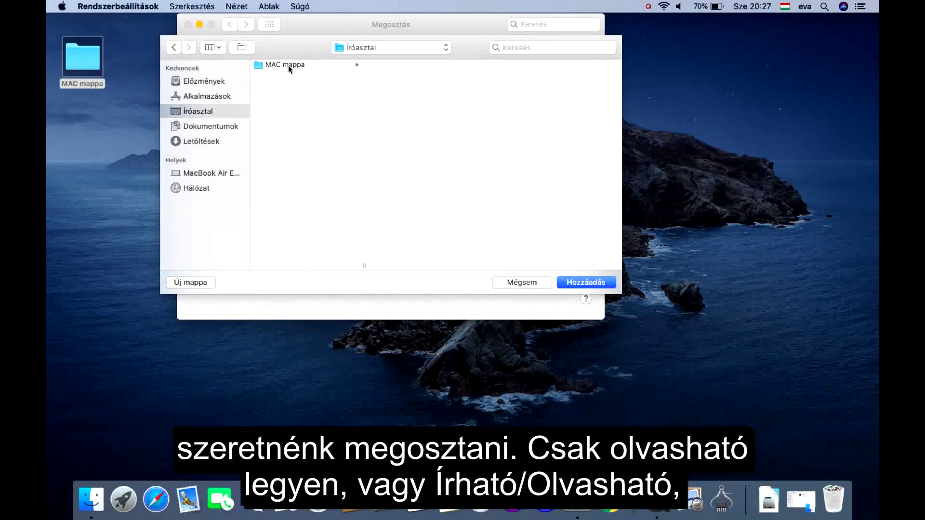
pyautogui.click(288, 65)
pyautogui.click(592, 282)
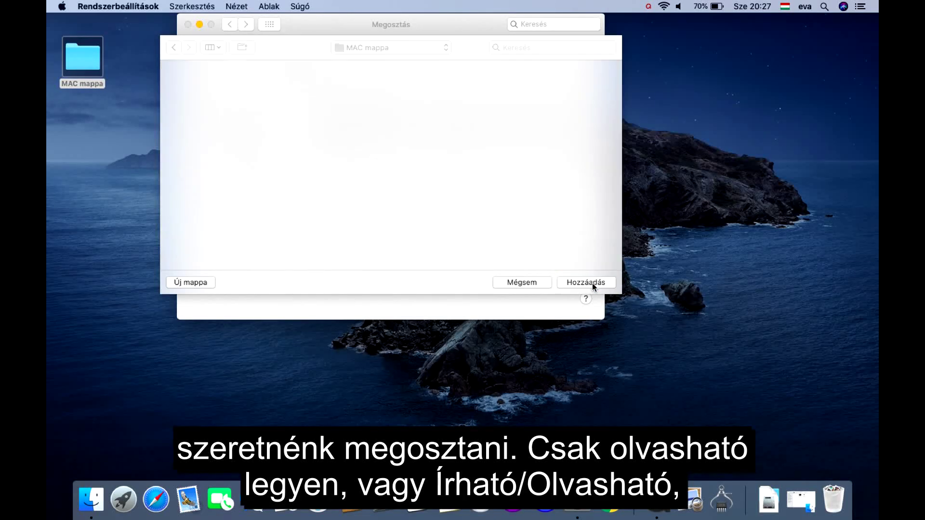
# - Keep the account at Read & Write, set Staff's access, and give Everyone Read & Write
pyautogui.click(360, 182)
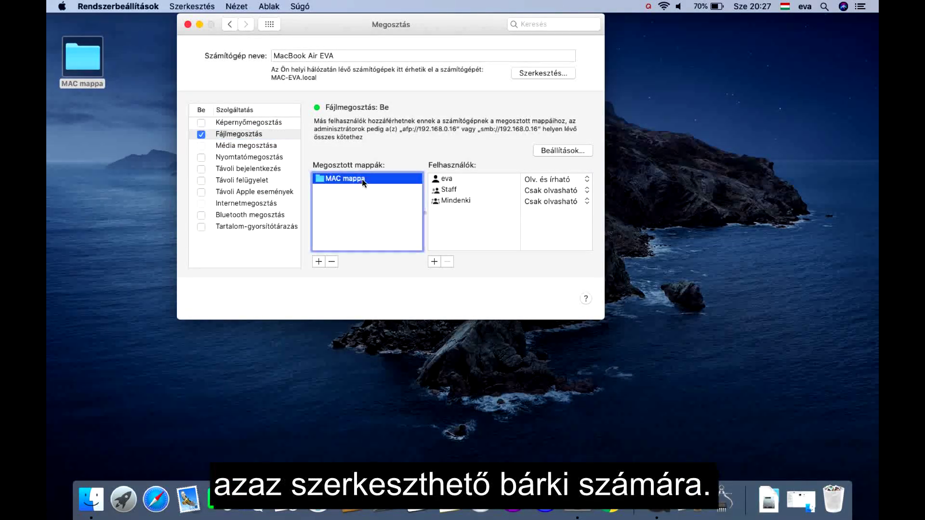
pyautogui.click(545, 179)
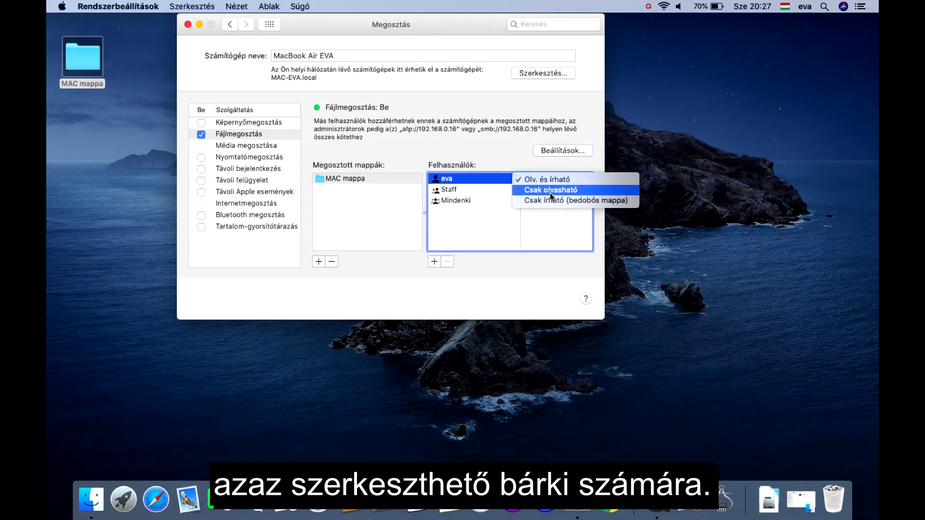
pyautogui.click(554, 178)
pyautogui.click(545, 190)
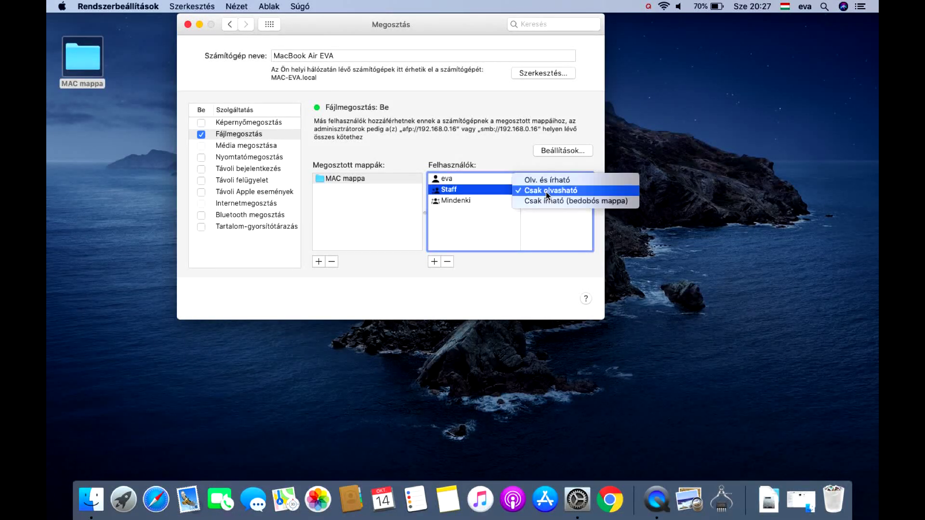
pyautogui.click(554, 180)
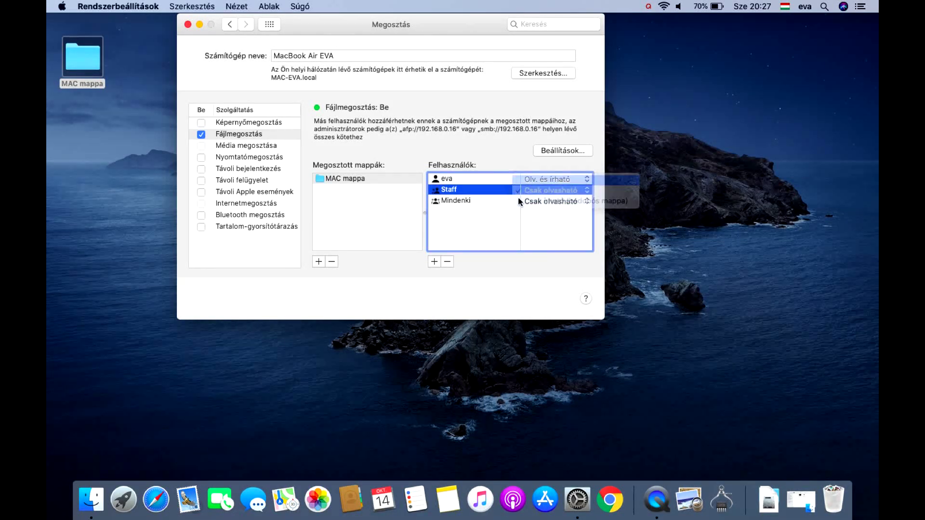
pyautogui.click(469, 202)
pyautogui.click(561, 205)
pyautogui.click(563, 192)
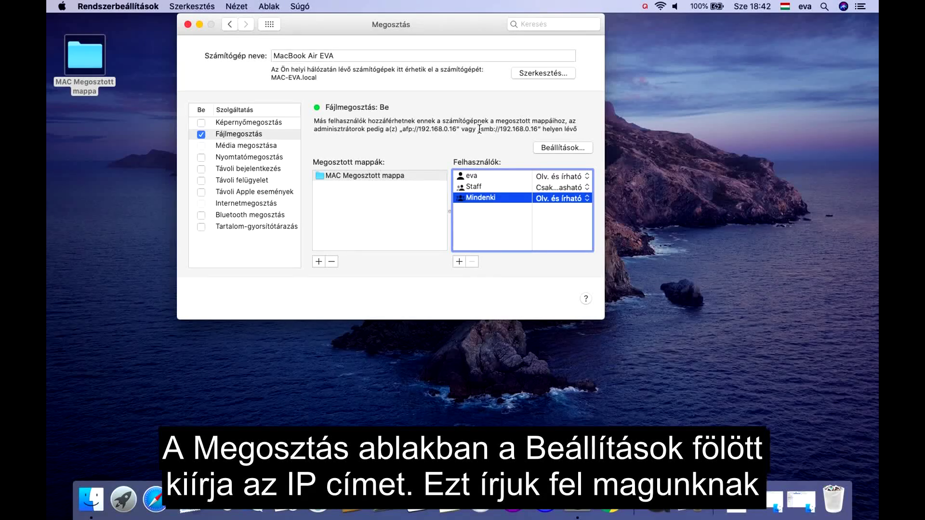
# - Copy this Mac's smb address from the Sharing settings and minimize the window
pyautogui.moveTo(481, 128); pyautogui.dragTo(538, 131)
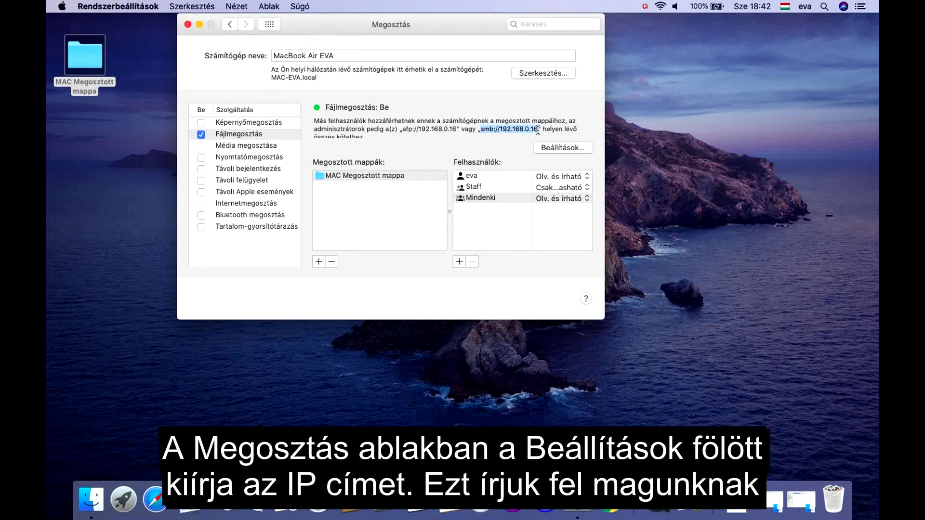
pyautogui.rightClick(527, 127)
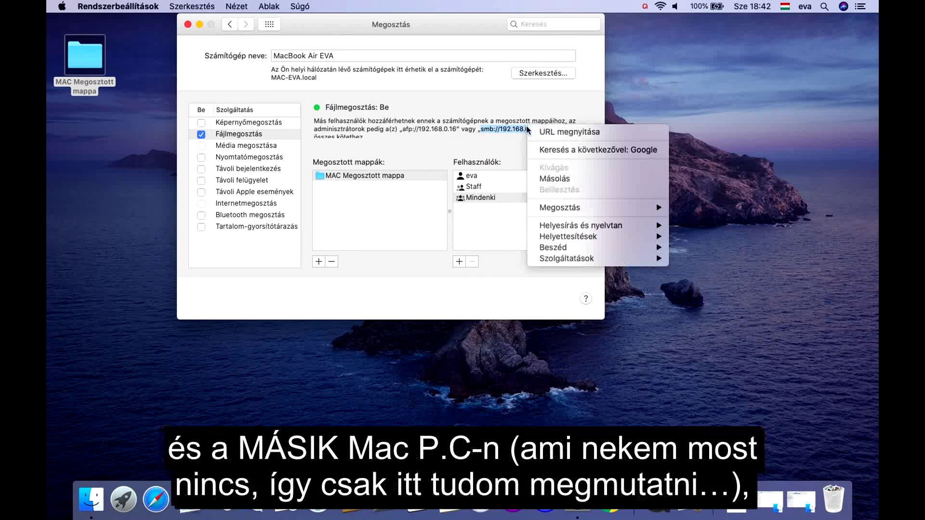
pyautogui.click(559, 177)
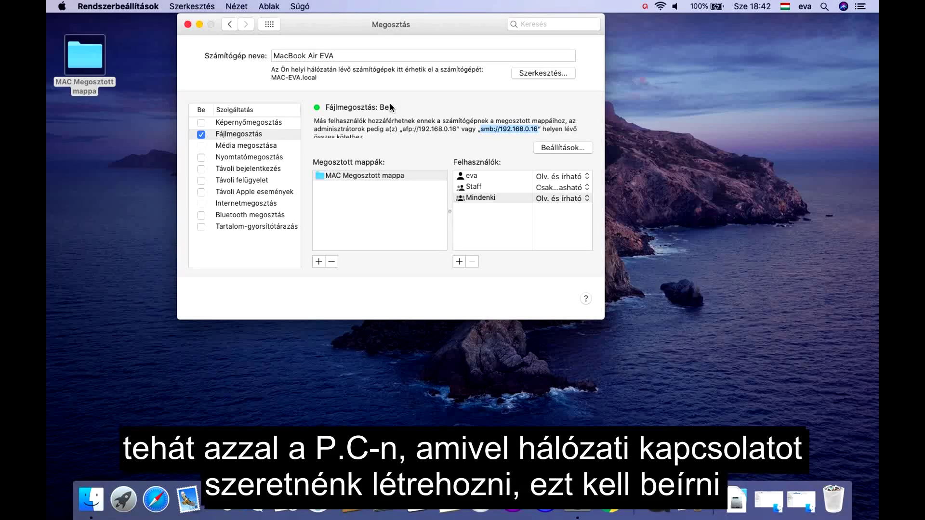
pyautogui.click(200, 25)
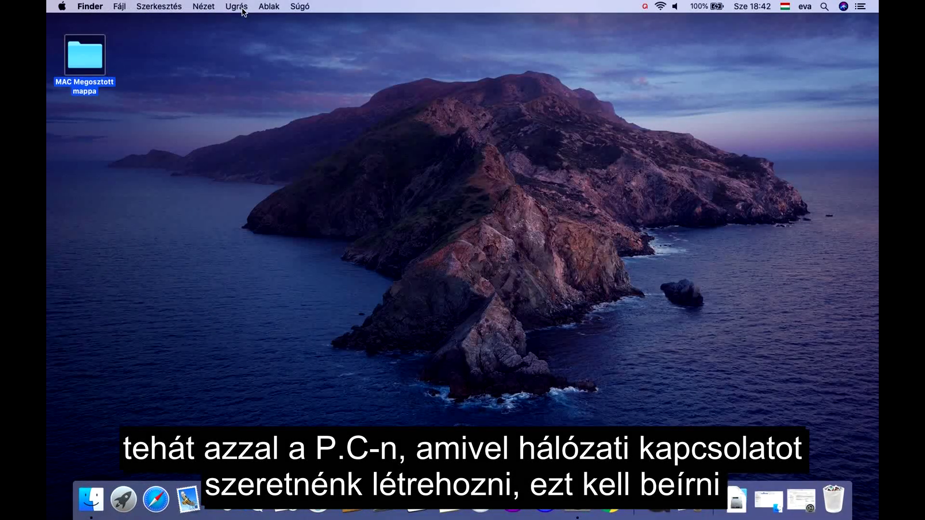
# - In Connect to Server, replace the address with smb://192.168.0.16 and try connecting
pyautogui.click(243, 8)
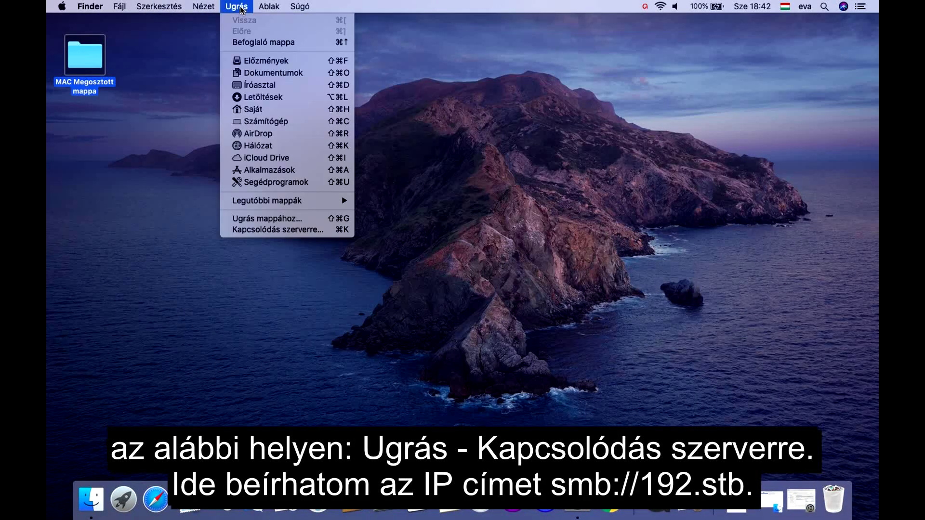
pyautogui.click(283, 230)
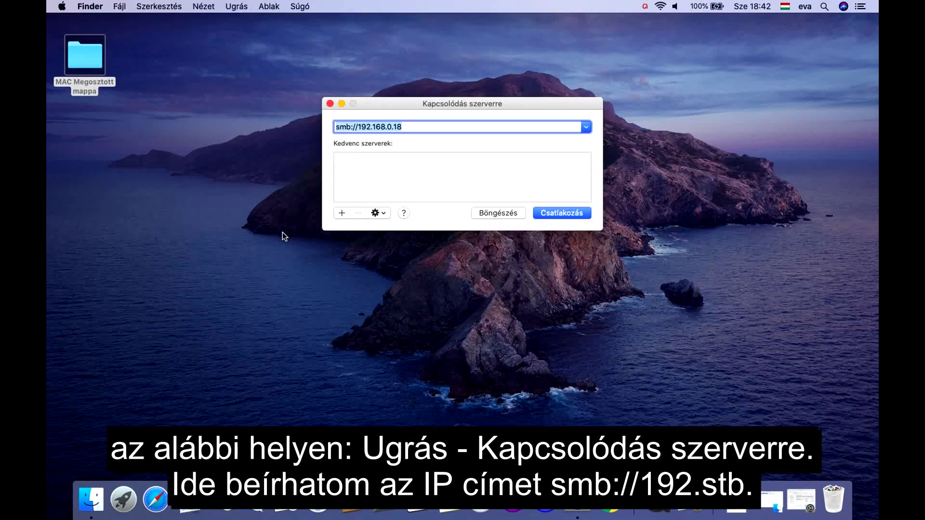
pyautogui.click(410, 127)
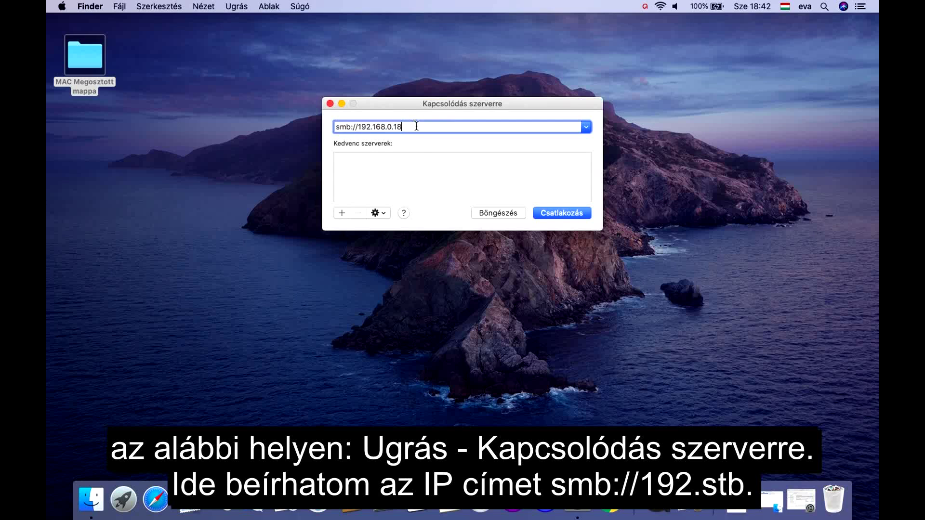
pyautogui.moveTo(422, 127); pyautogui.dragTo(335, 127)
pyautogui.rightClick(352, 129)
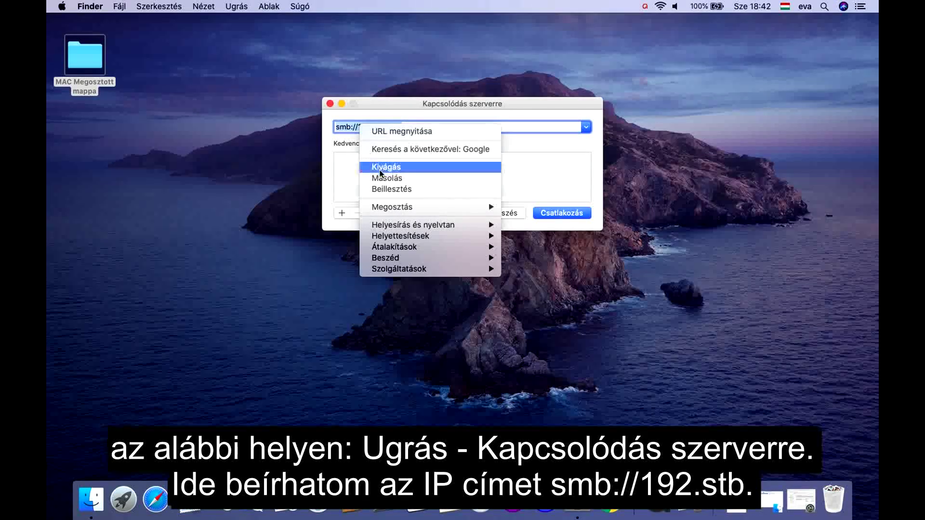
pyautogui.click(392, 192)
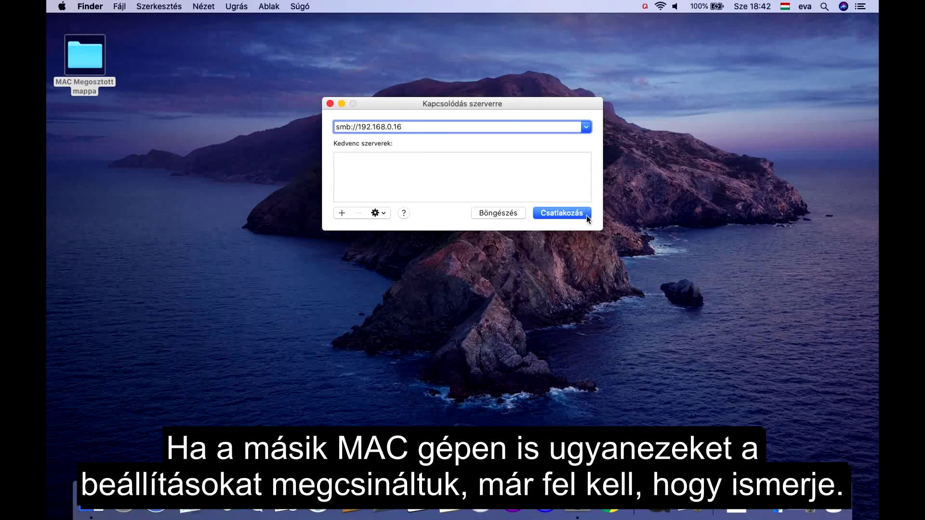
pyautogui.click(566, 214)
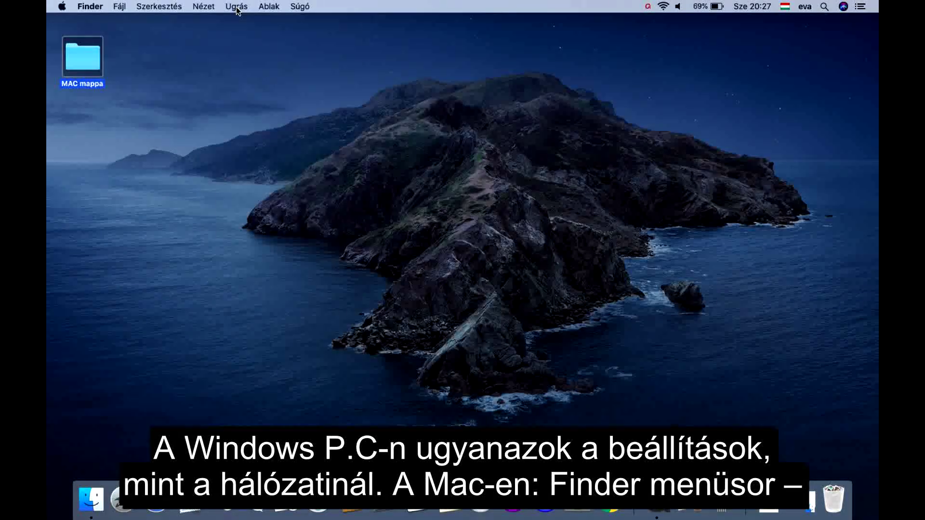
# - Browse the network to view eva-laptop's E, EVA and Users shares, then reopen Connect to Server
pyautogui.click(236, 6)
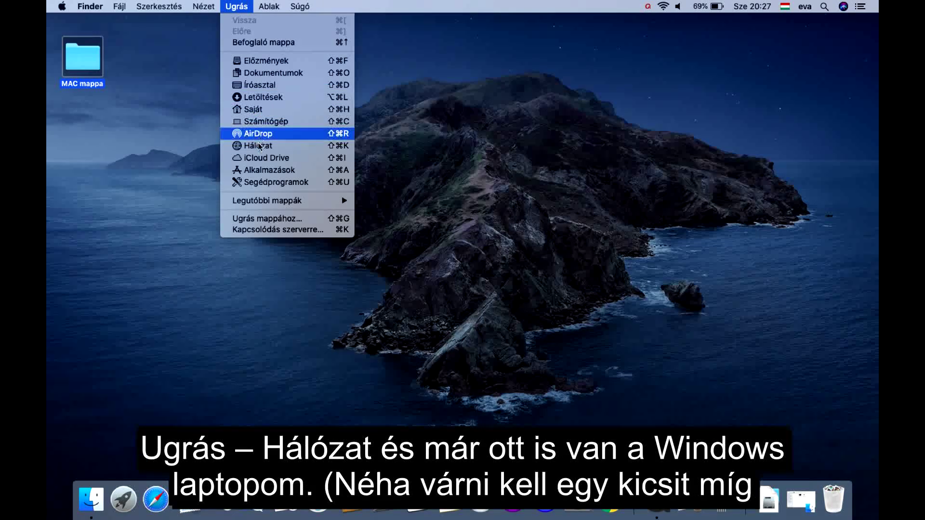
pyautogui.click(258, 146)
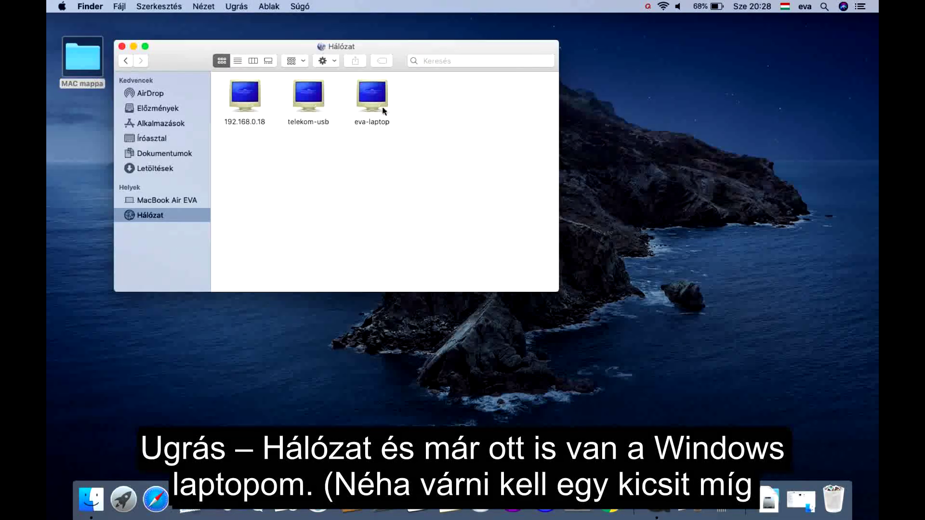
pyautogui.click(378, 110)
pyautogui.doubleClick(379, 110)
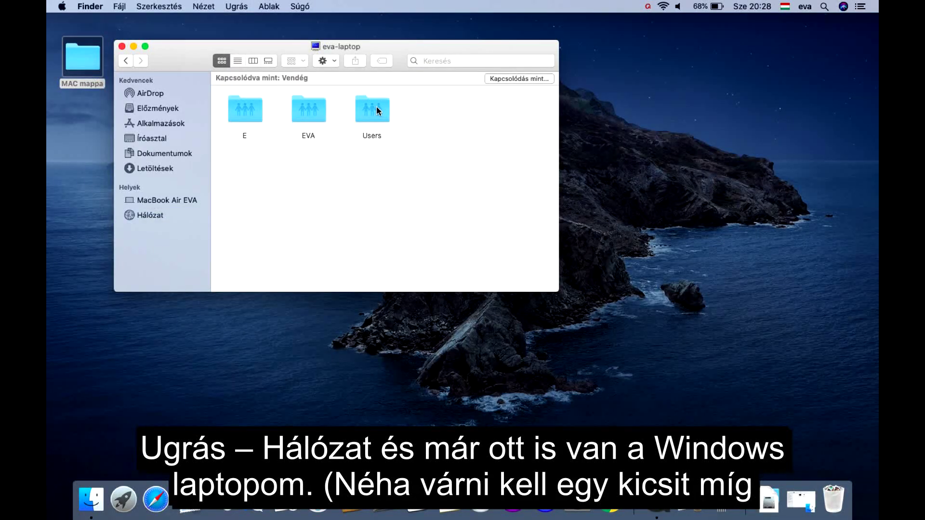
pyautogui.click(125, 61)
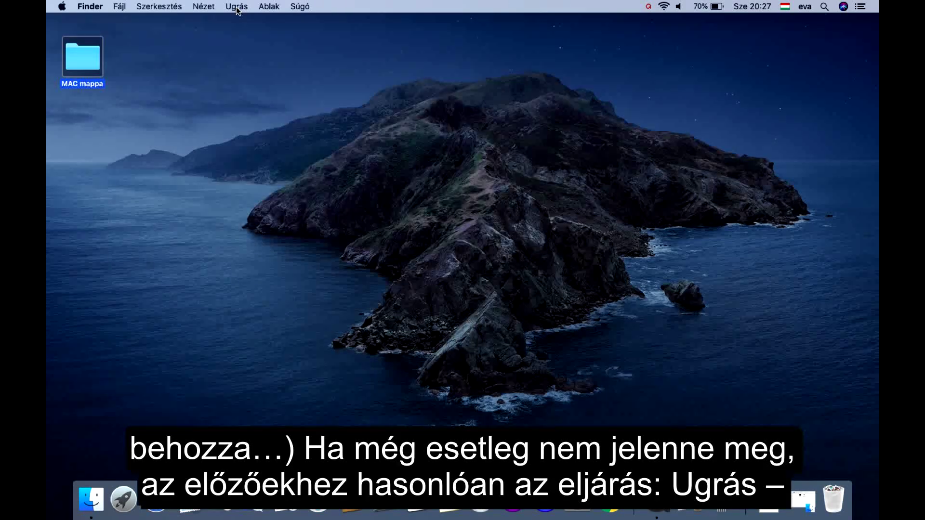
pyautogui.click(237, 6)
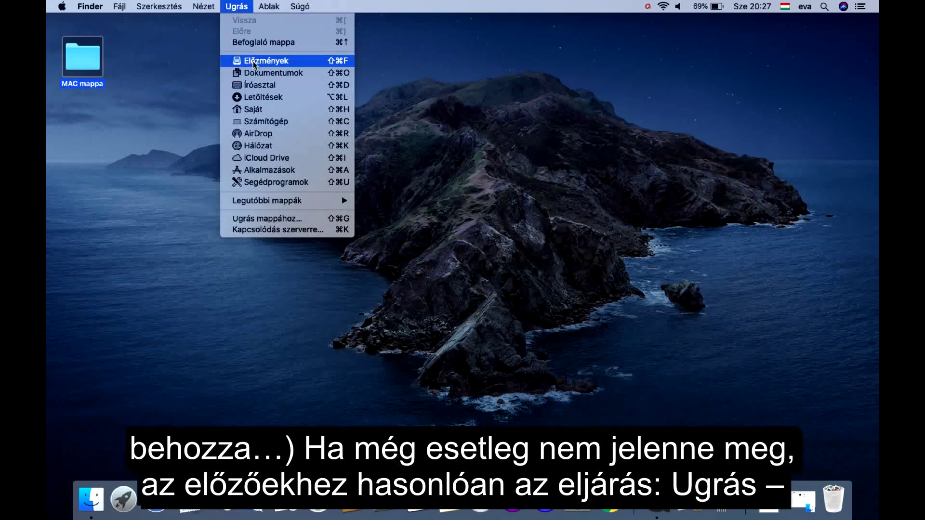
pyautogui.click(285, 230)
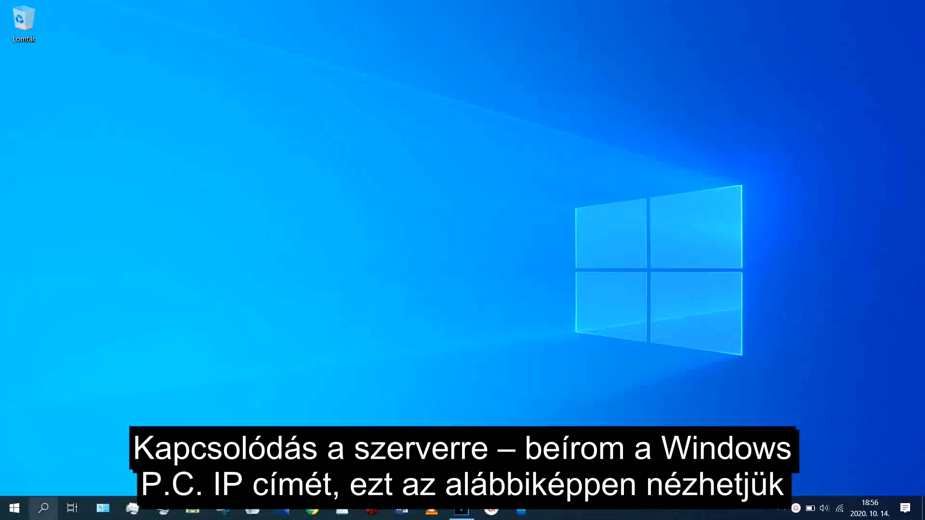
# - Run ipconfig in Parancssor to find the Wi-Fi IPv4 address 192.168.0.18, then start entering it in Finder
pyautogui.click(44, 510)
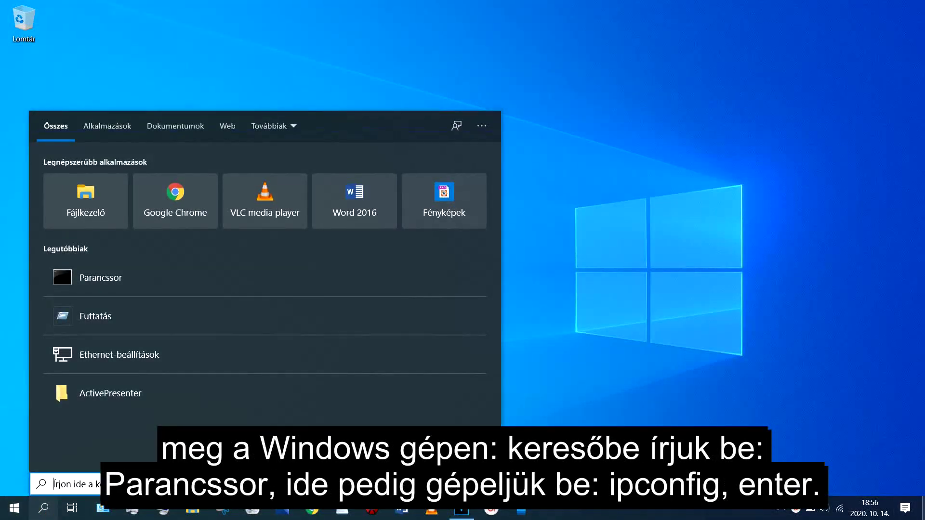
pyautogui.write('pa')
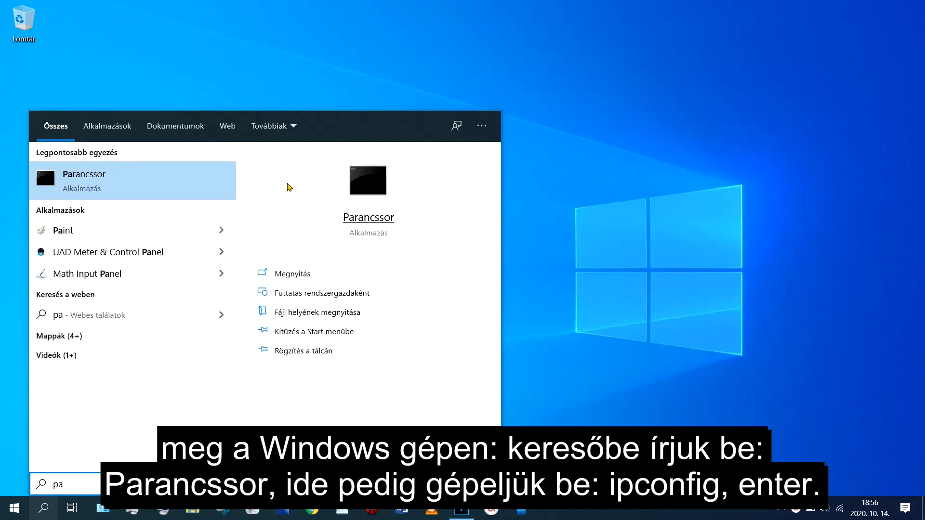
pyautogui.click(72, 193)
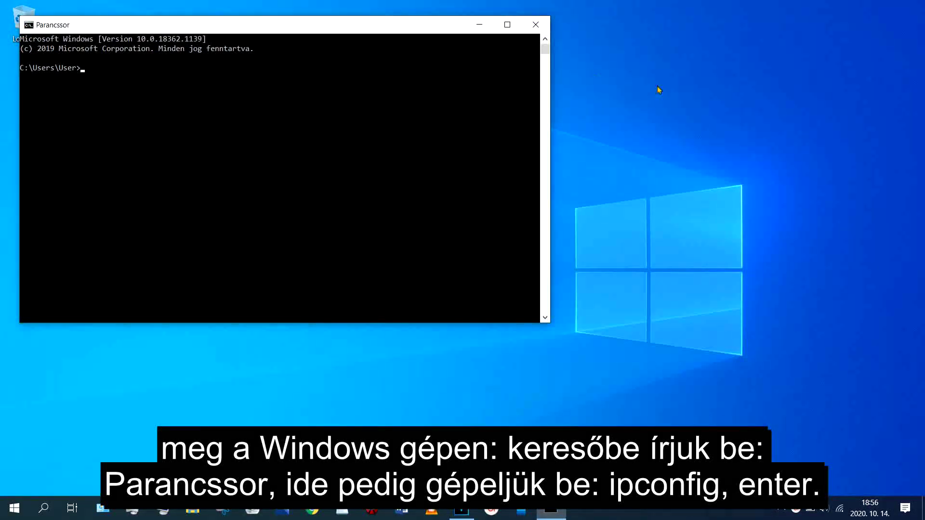
pyautogui.write('ipconfig')
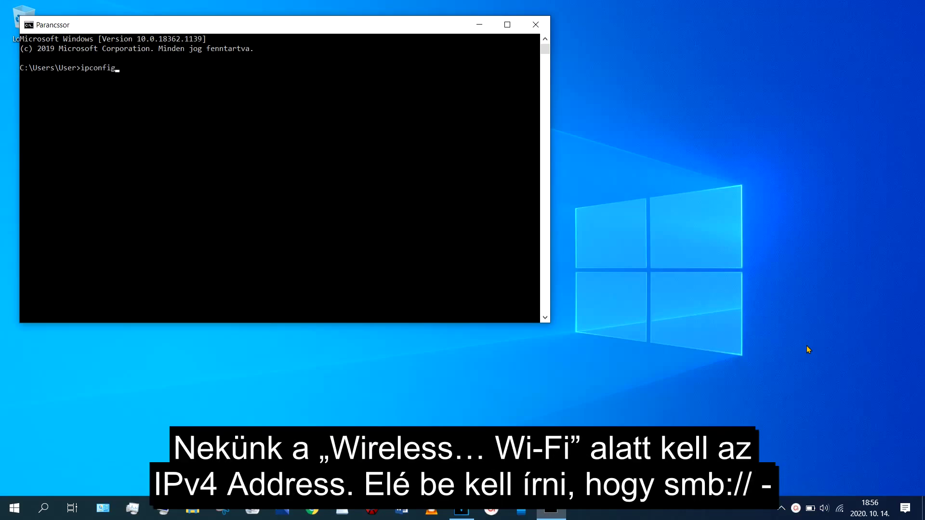
pyautogui.press('Return')
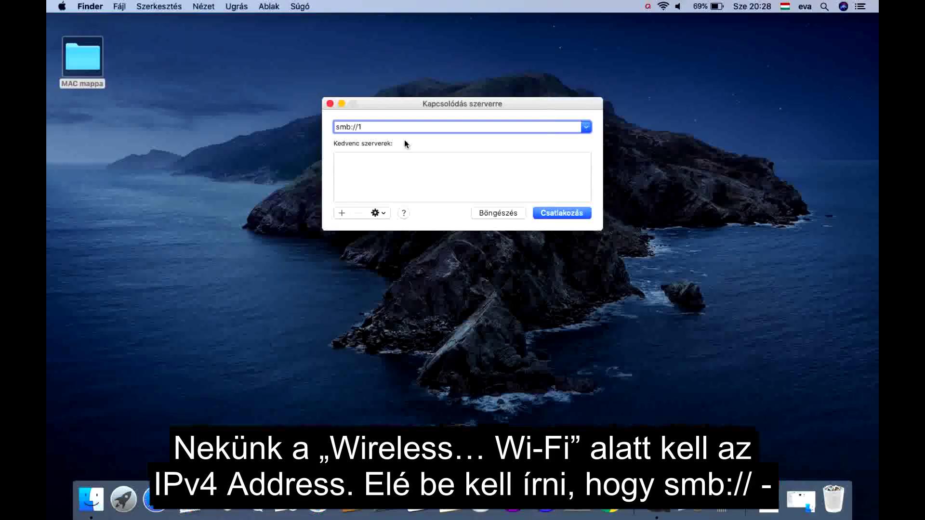
pyautogui.write('92.168.0.18')
# - Connect to smb://192.168.0.18 as Vendég (guest) and mount the E share
pyautogui.click(564, 215)
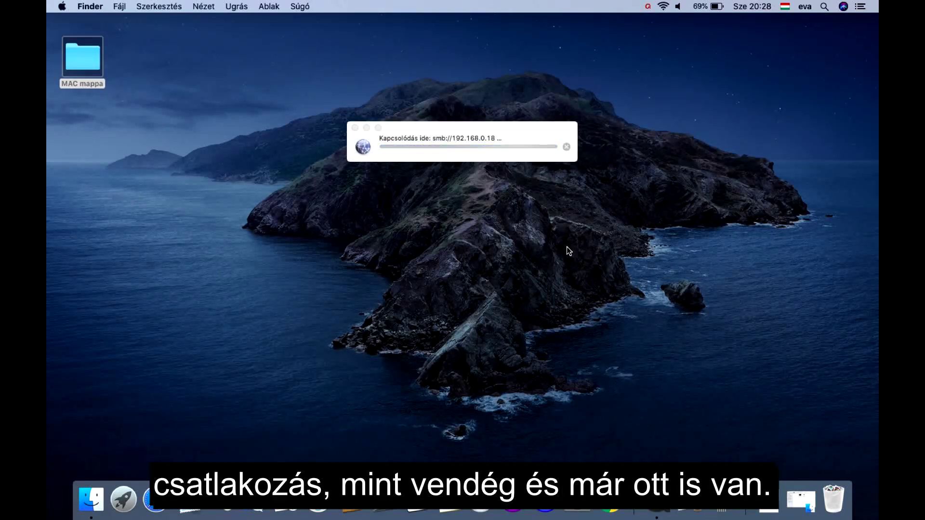
pyautogui.click(460, 143)
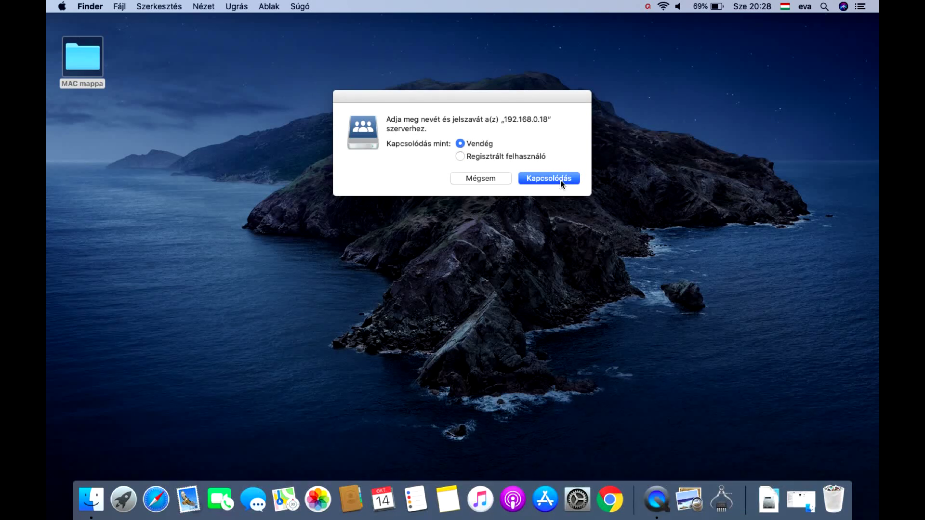
pyautogui.click(560, 179)
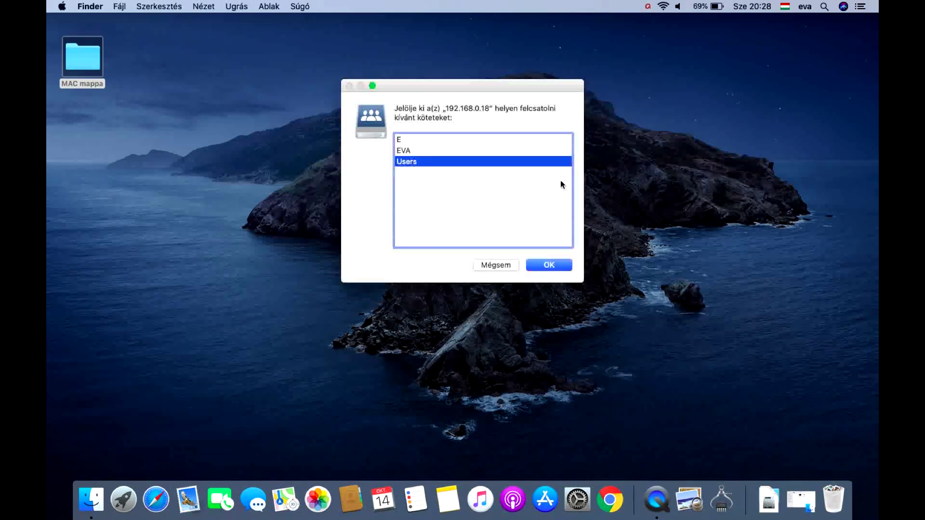
pyautogui.click(411, 139)
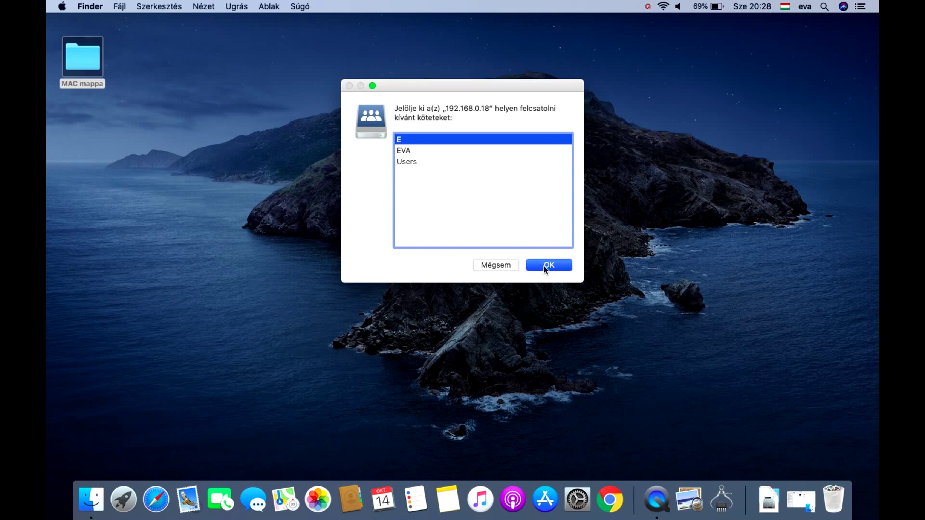
pyautogui.click(548, 266)
pyautogui.click(149, 216)
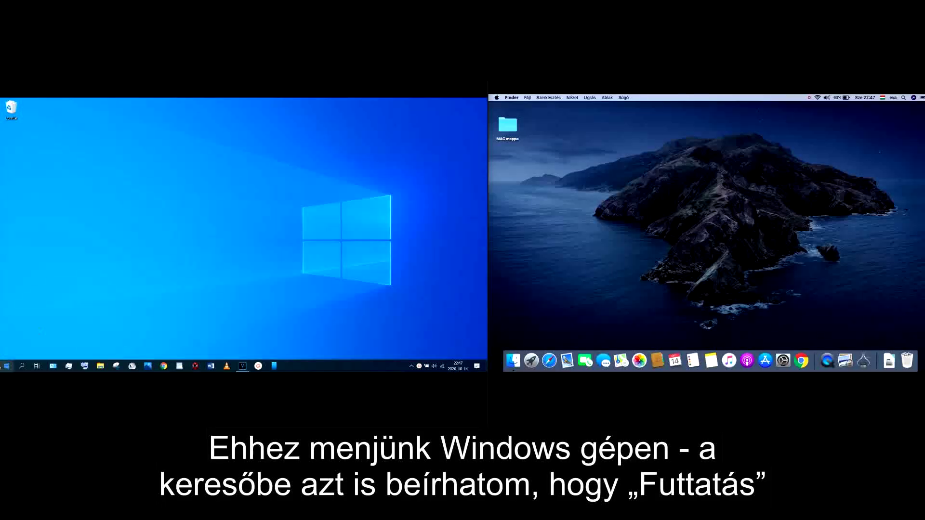
# - Open the Windows Run prompt (Futtatás) with the prefilled Mac address ready for editing
pyautogui.click(22, 367)
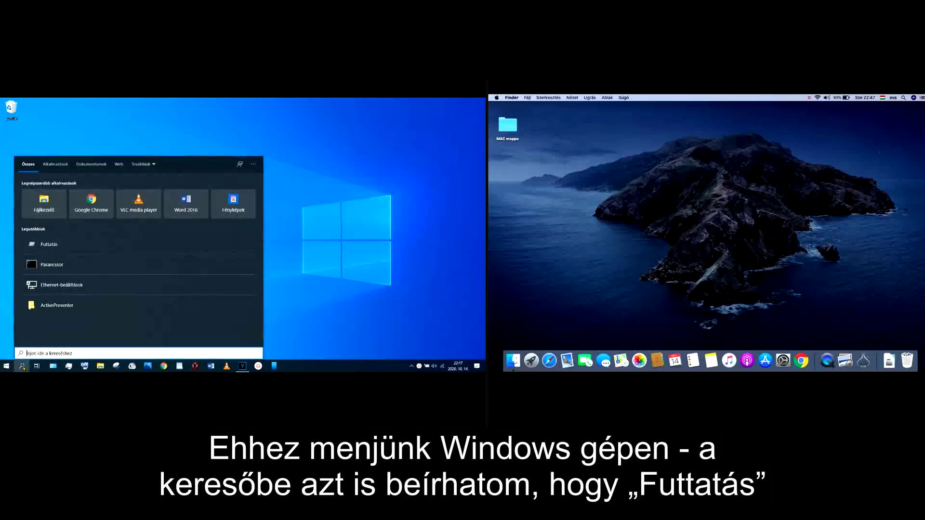
pyautogui.write('futt')
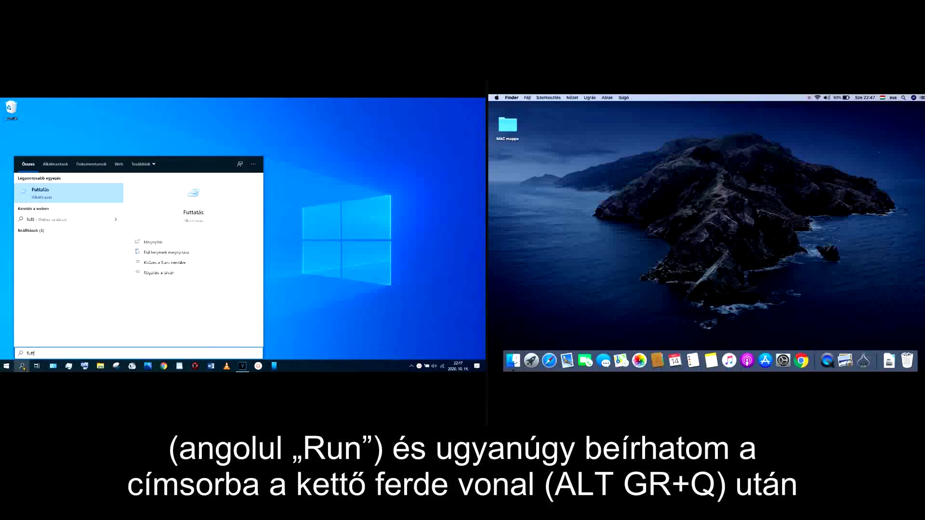
pyautogui.click(41, 192)
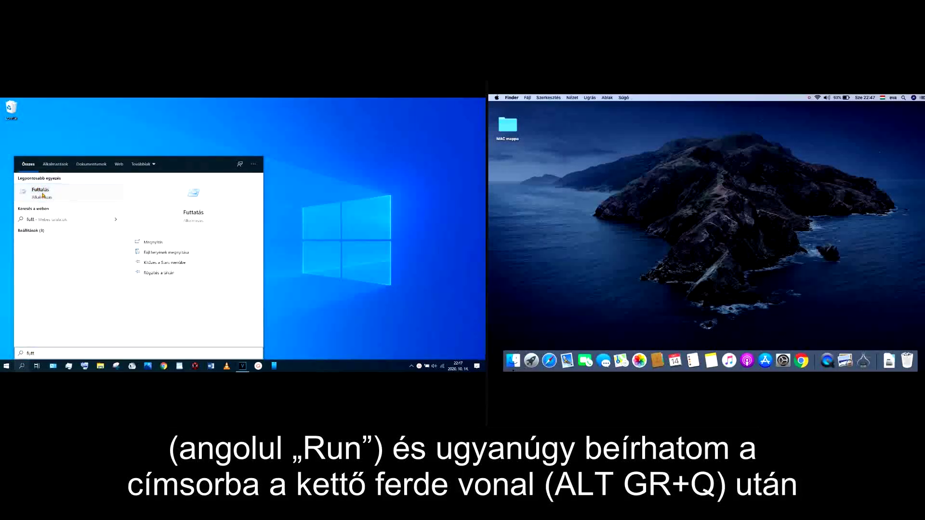
pyautogui.press('End')
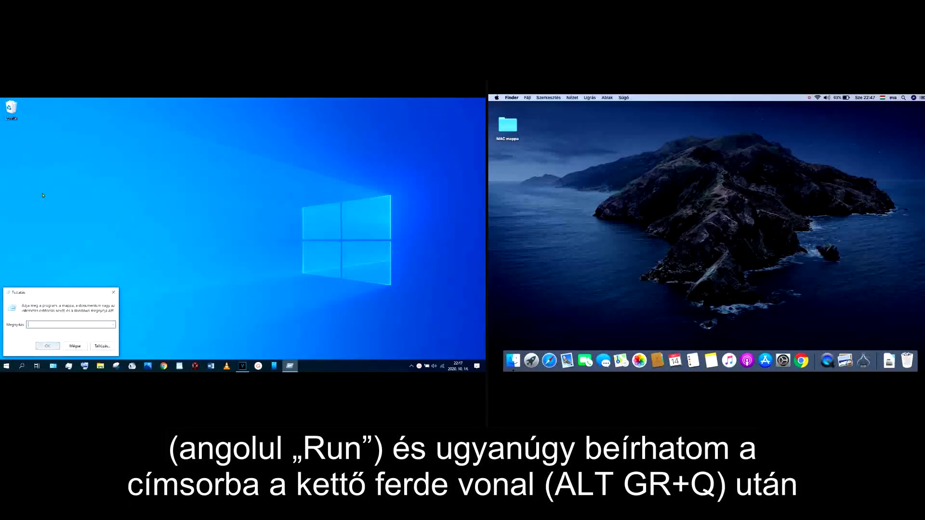
pyautogui.click(788, 362)
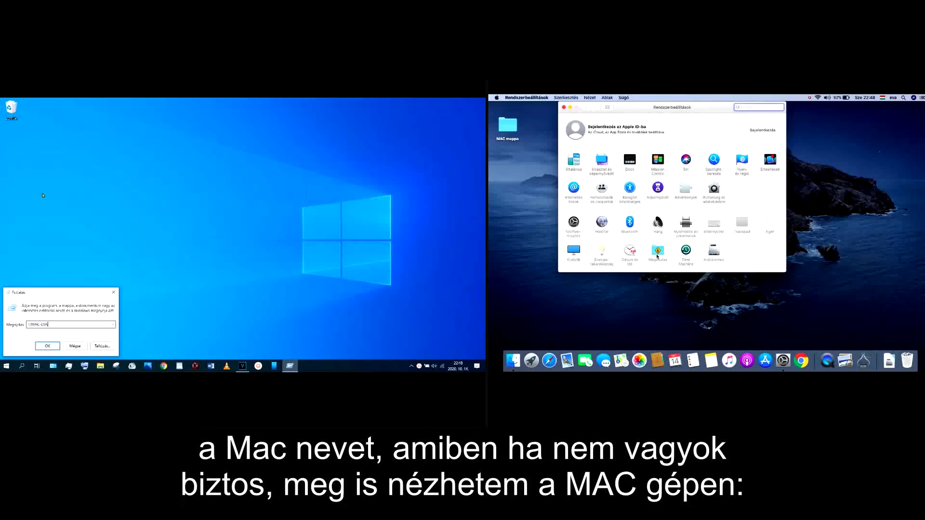
pyautogui.click(658, 252)
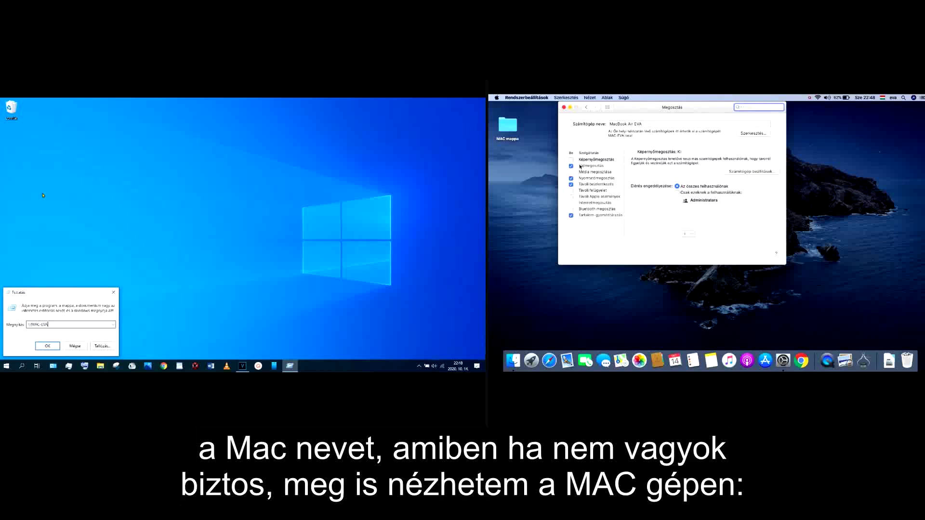
pyautogui.click(590, 166)
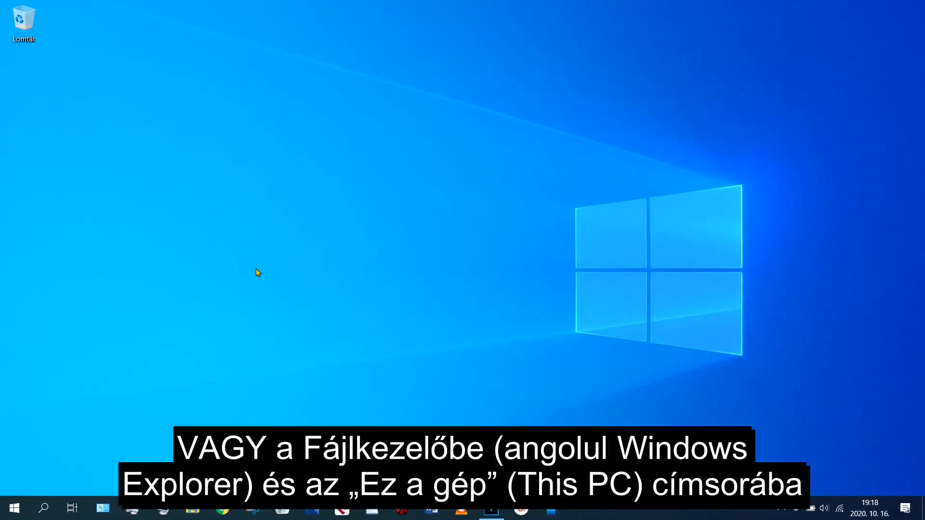
# - Open the \\MACBOOK share in File Explorer, logging in with the Mac account and remembering the credentials
pyautogui.press('super+e')
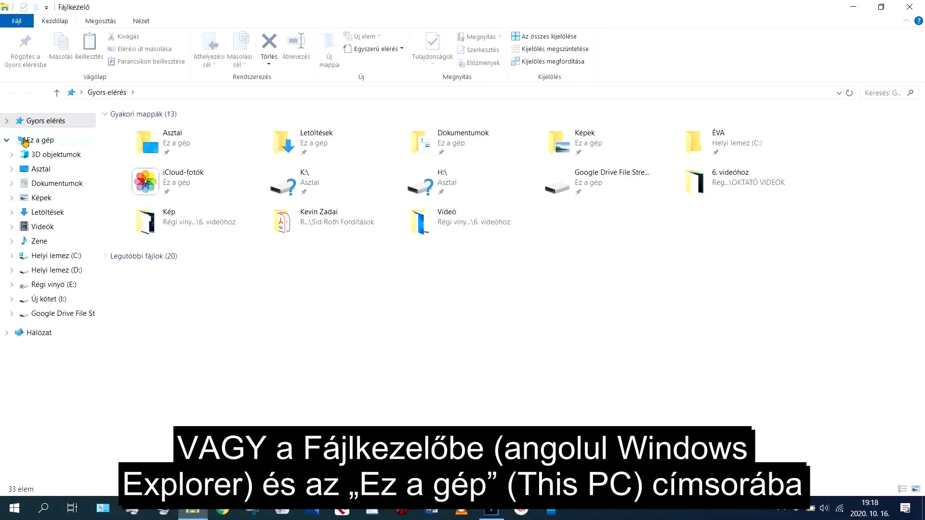
pyautogui.click(25, 140)
pyautogui.click(145, 92)
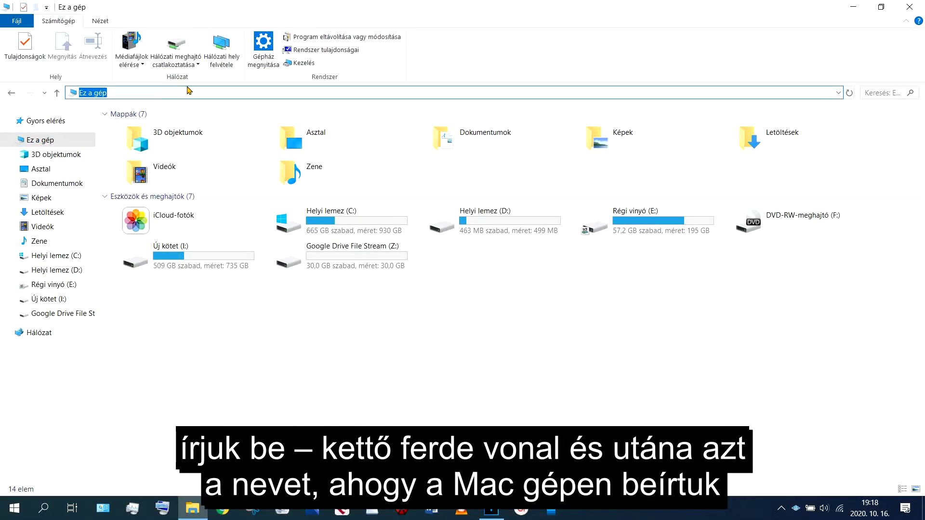
pyautogui.write('\\\\MAC-BOO')
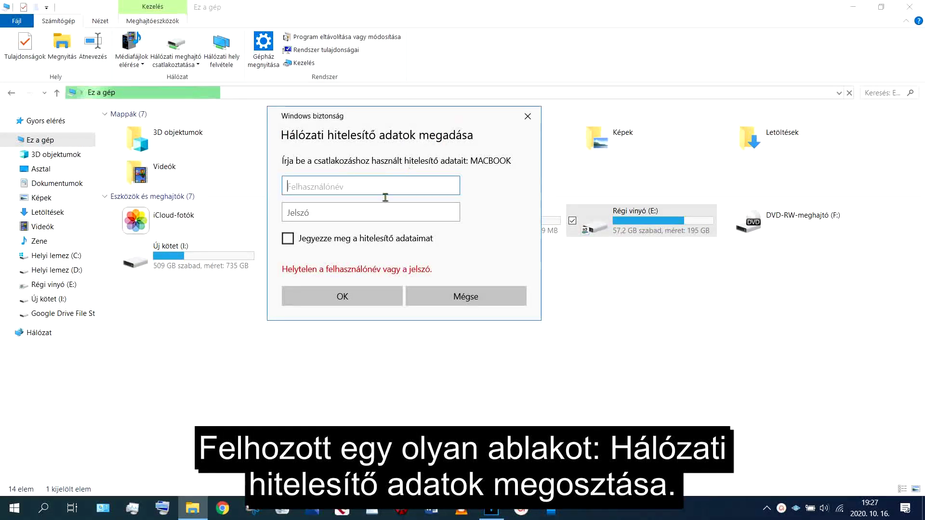
pyautogui.write('eva')
pyautogui.click(405, 215)
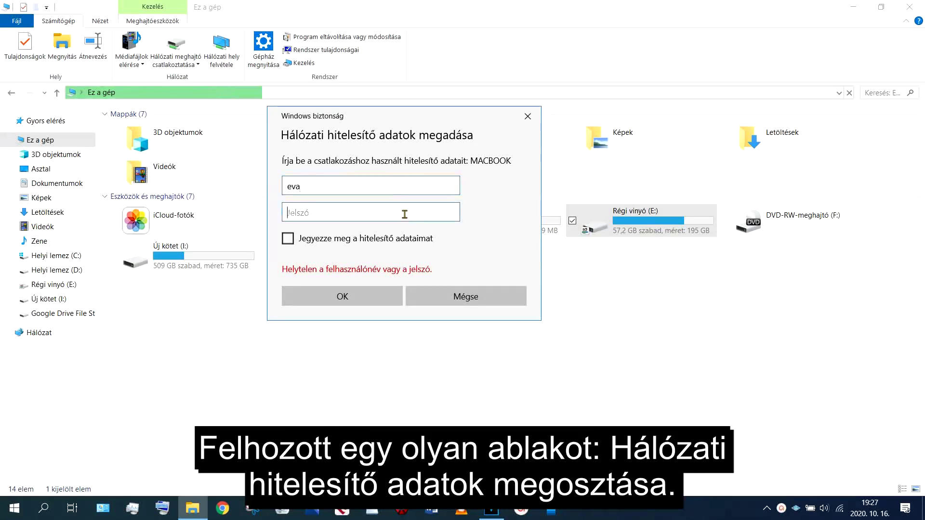
pyautogui.write('*******')
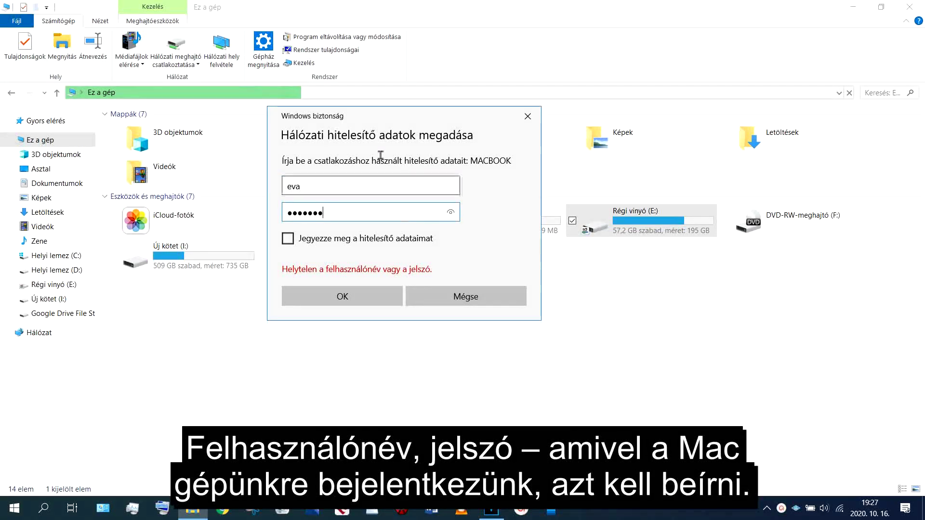
pyautogui.click(288, 238)
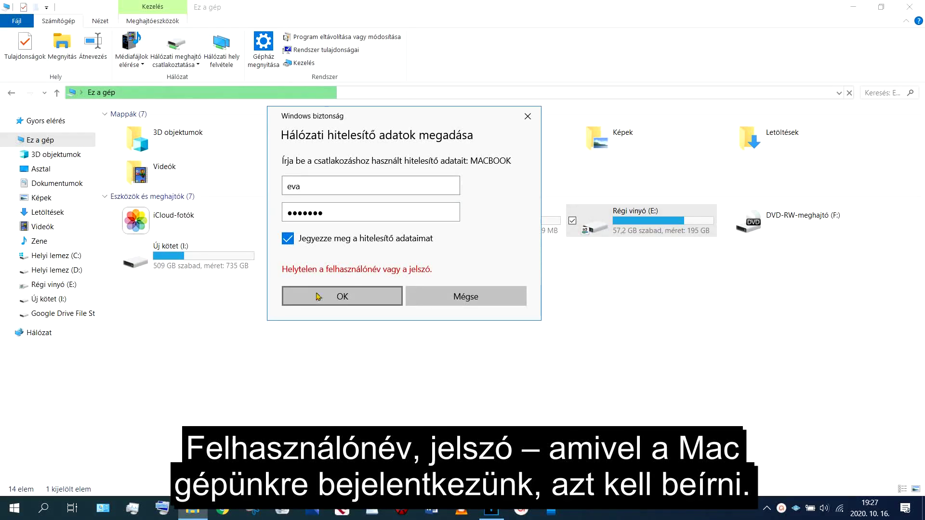
pyautogui.click(301, 292)
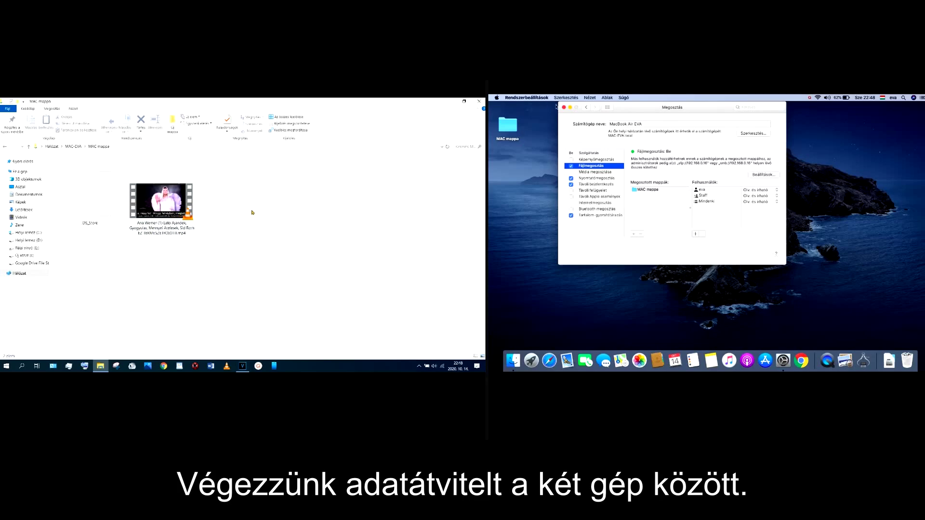
# - Copy the Dr. James Goll video from the Windows folder into MAC mappa
pyautogui.click(563, 107)
pyautogui.doubleClick(508, 126)
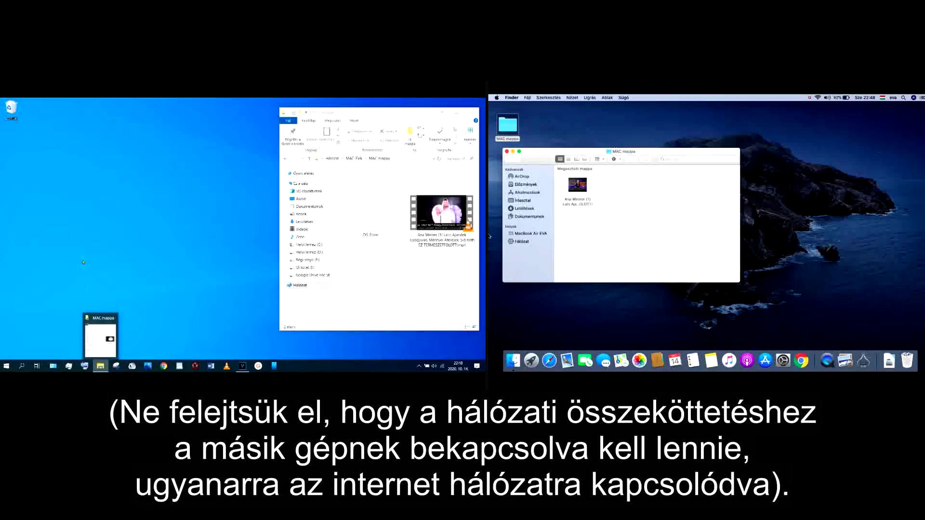
pyautogui.click(100, 335)
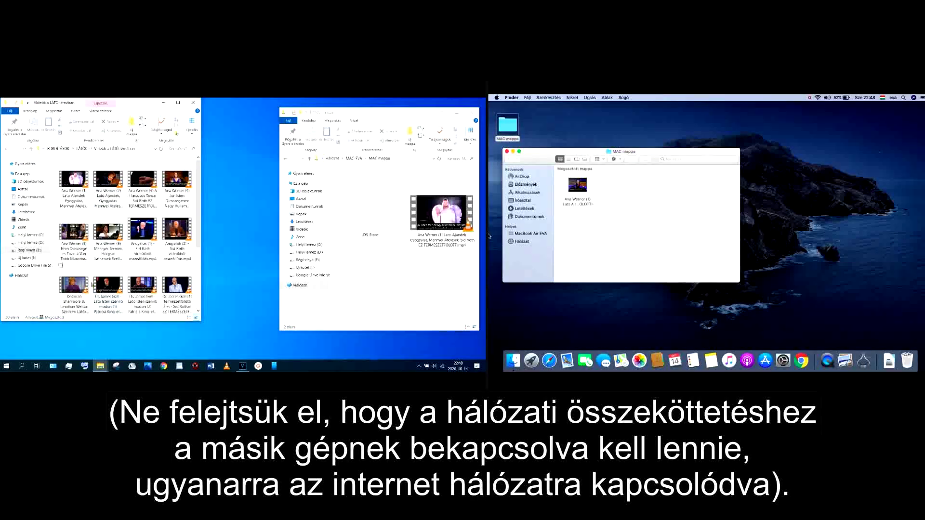
pyautogui.moveTo(112, 293); pyautogui.dragTo(369, 265)
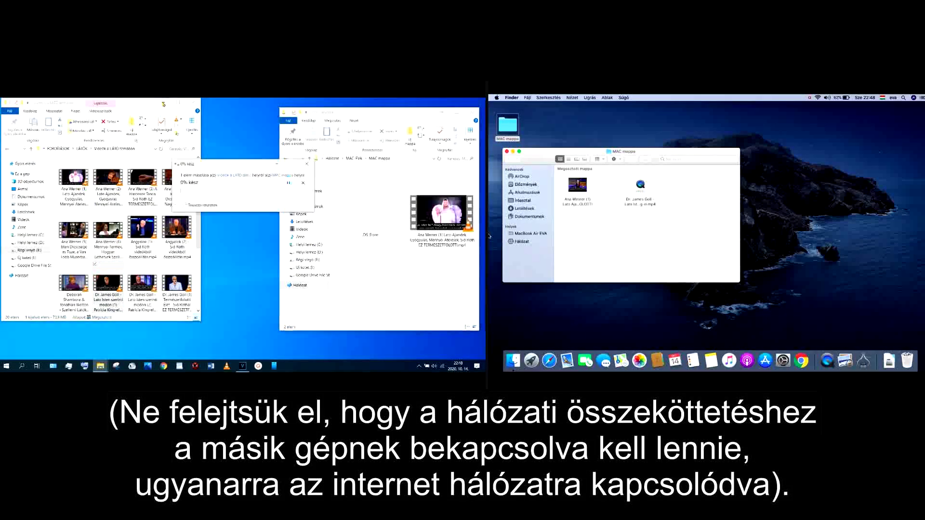
# - On the Mac, copy the heart clip from Documents > Hearts into MAC mappa
pyautogui.click(168, 101)
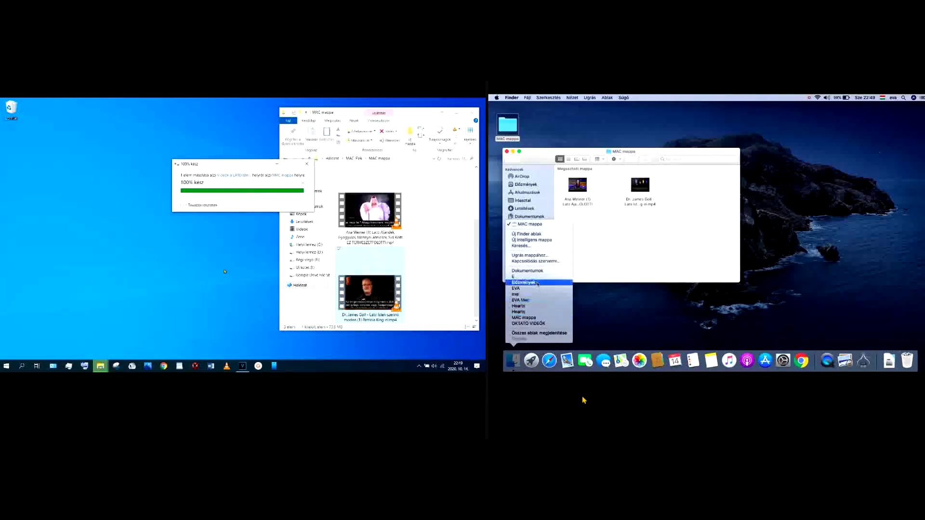
pyautogui.click(553, 270)
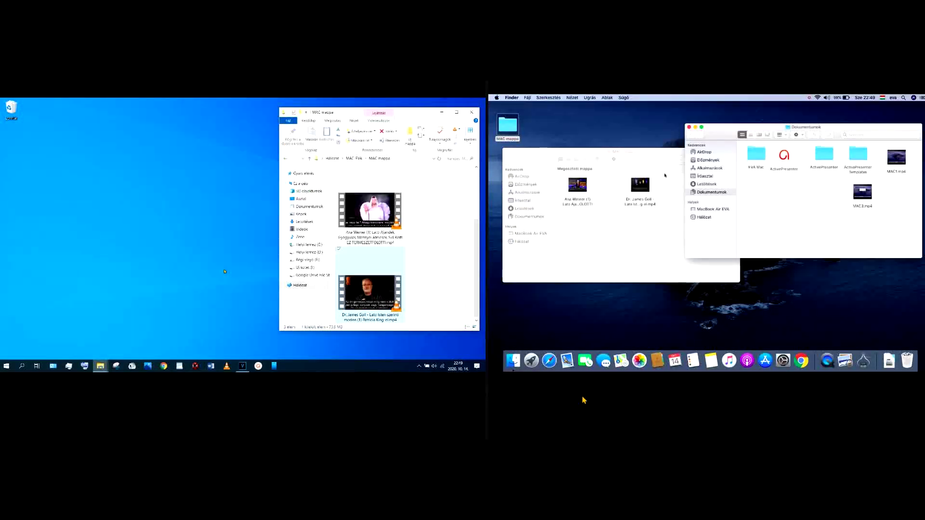
pyautogui.doubleClick(756, 153)
pyautogui.moveTo(756, 190); pyautogui.dragTo(608, 231)
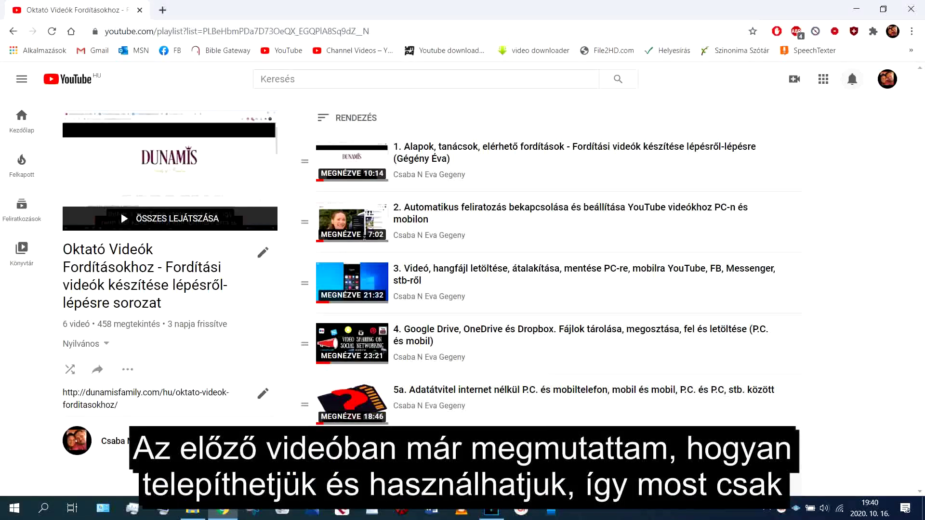
# - Play the 5b data-transfer video from its 12:15 Send Anywhere chapter, then pause it
pyautogui.click(332, 245)
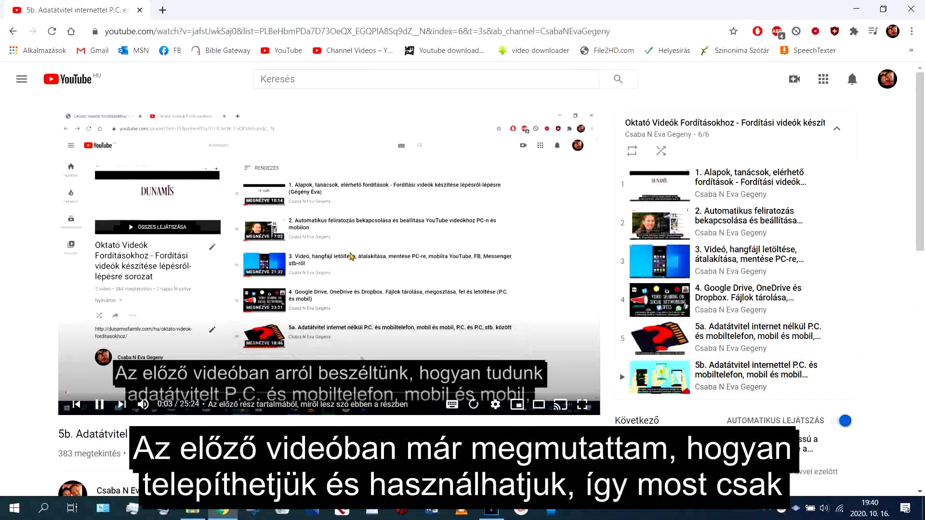
pyautogui.click(920, 273)
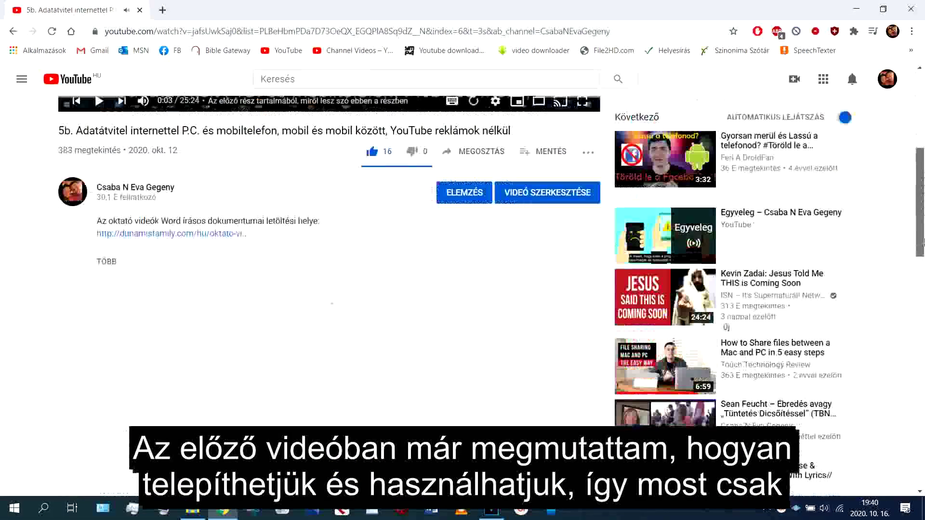
pyautogui.click(111, 146)
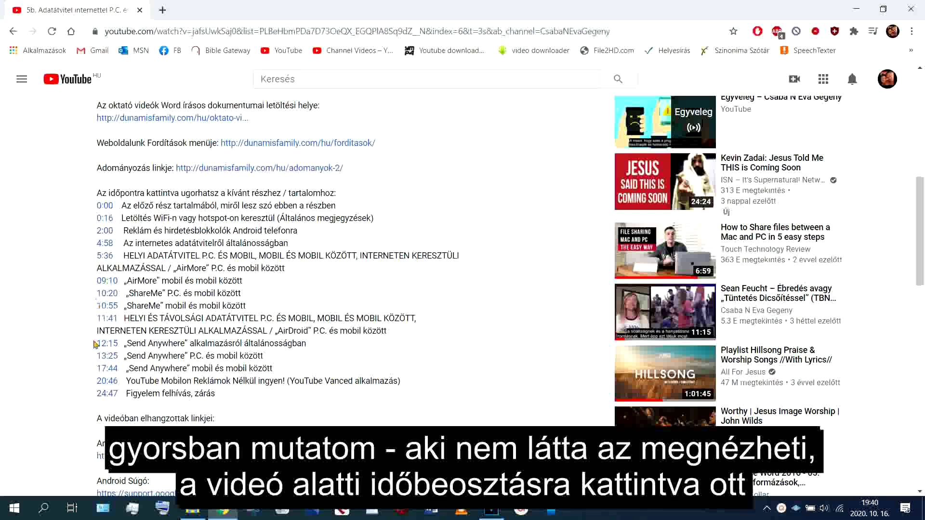
pyautogui.click(108, 344)
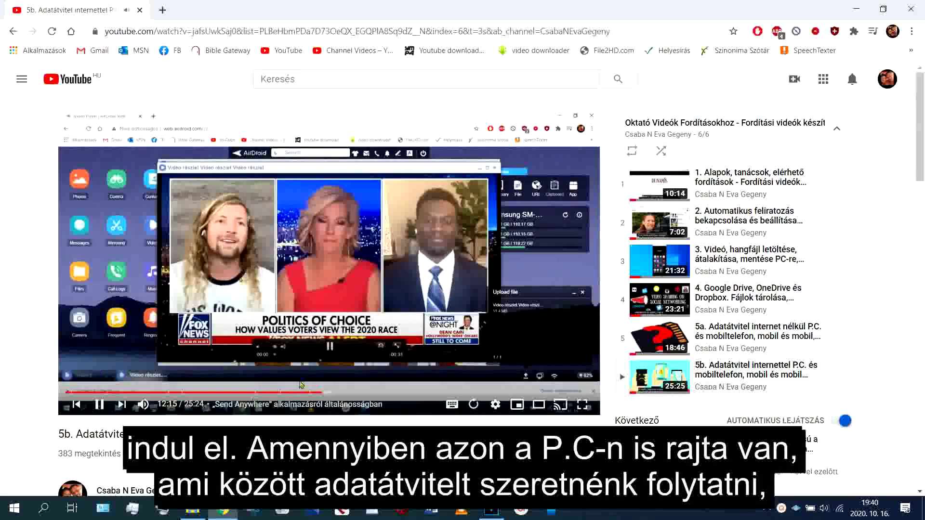
pyautogui.click(100, 406)
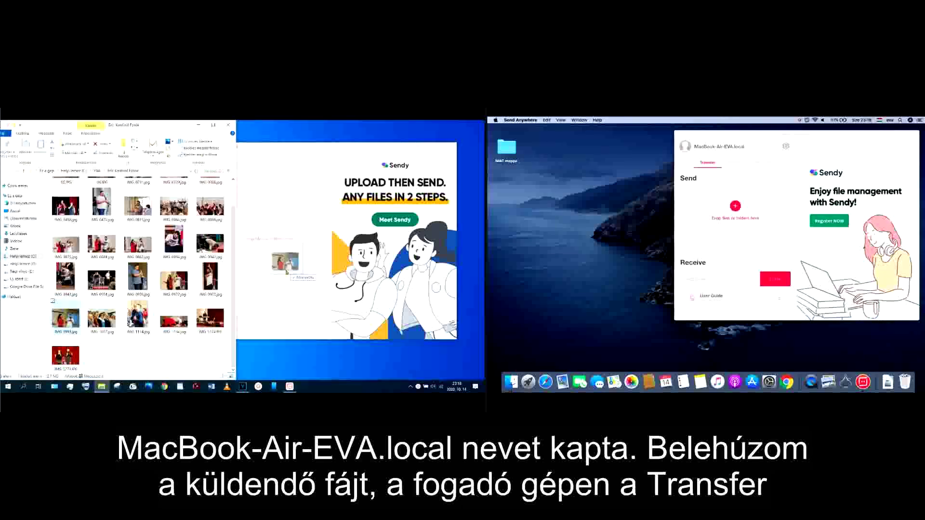
# - Send the JPG photo from Windows with Send Anywhere and download it on the Mac using the 6-digit key
pyautogui.moveTo(268, 221); pyautogui.dragTo(268, 221)
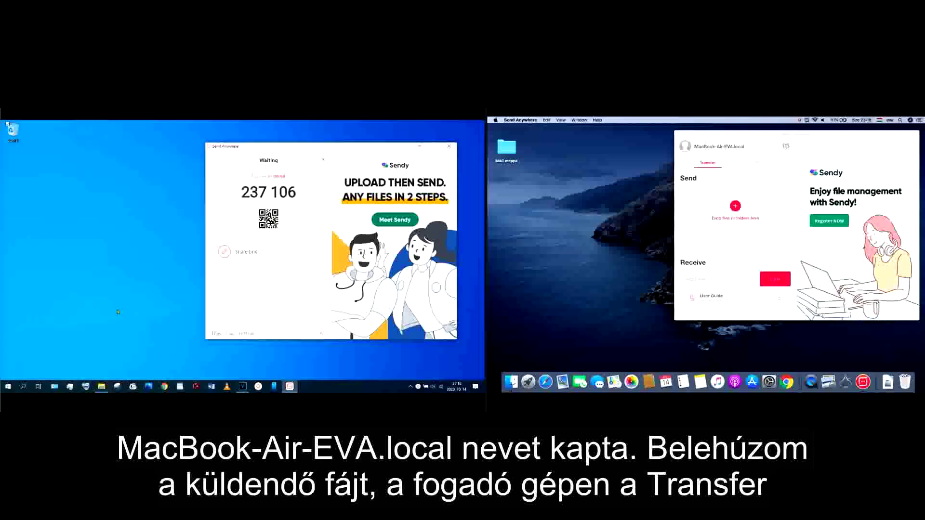
pyautogui.click(707, 283)
pyautogui.write('237106')
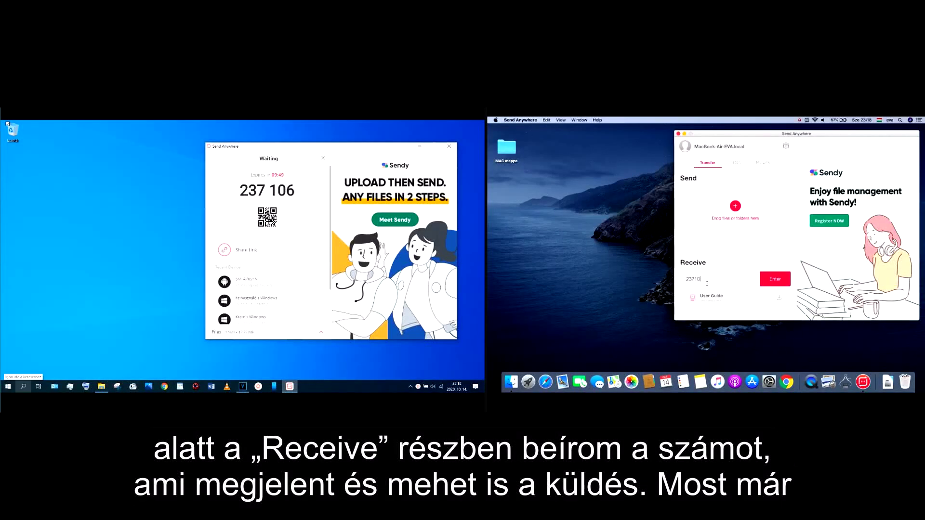
pyautogui.click(785, 282)
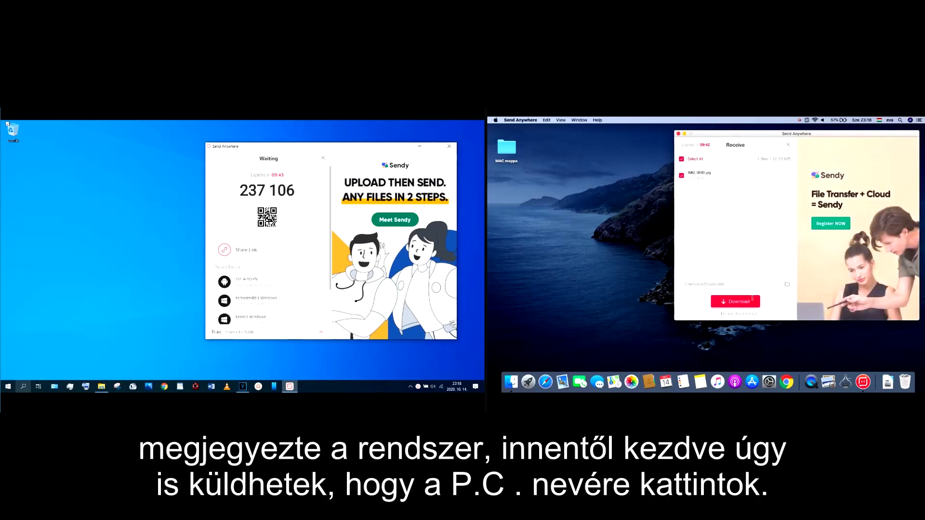
pyautogui.click(750, 301)
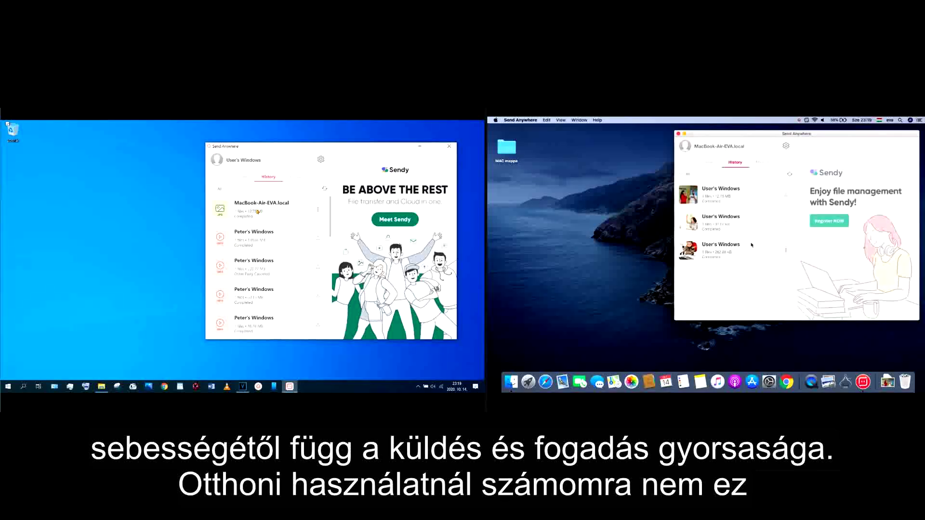
# - View the received photo in Preview on the Mac, then close it
pyautogui.click(726, 196)
pyautogui.click(640, 211)
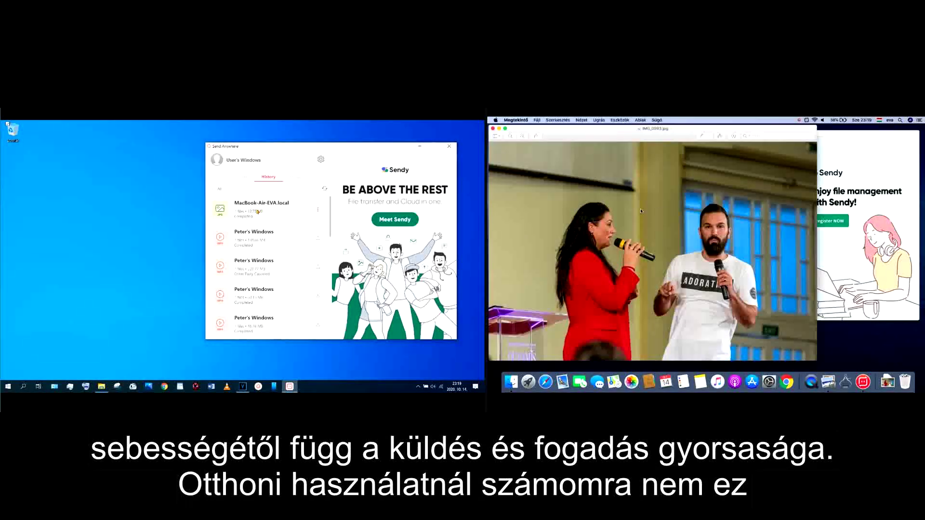
pyautogui.click(492, 129)
# - Send the Dr. James Goll mp4 from the MAC mappa folder to User's Windows via Send Anywhere
pyautogui.doubleClick(507, 143)
pyautogui.moveTo(624, 184); pyautogui.dragTo(725, 194)
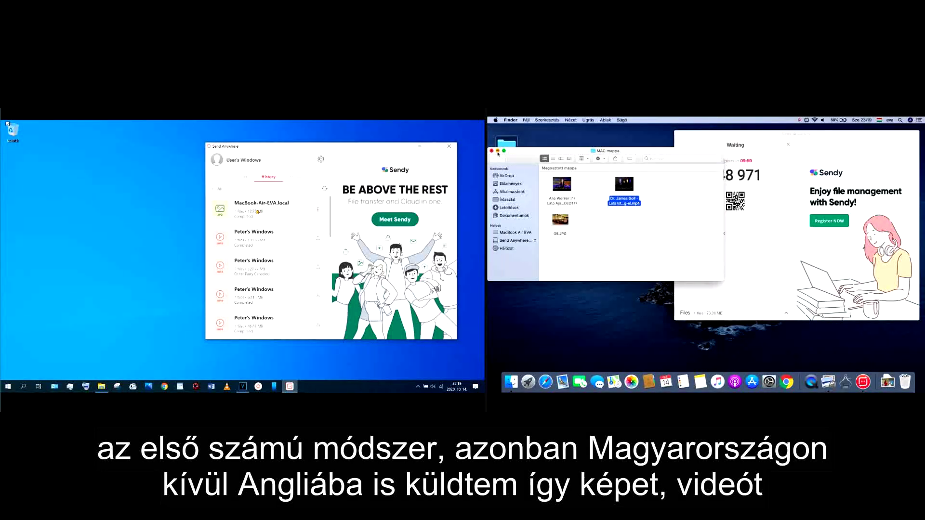
pyautogui.click(497, 151)
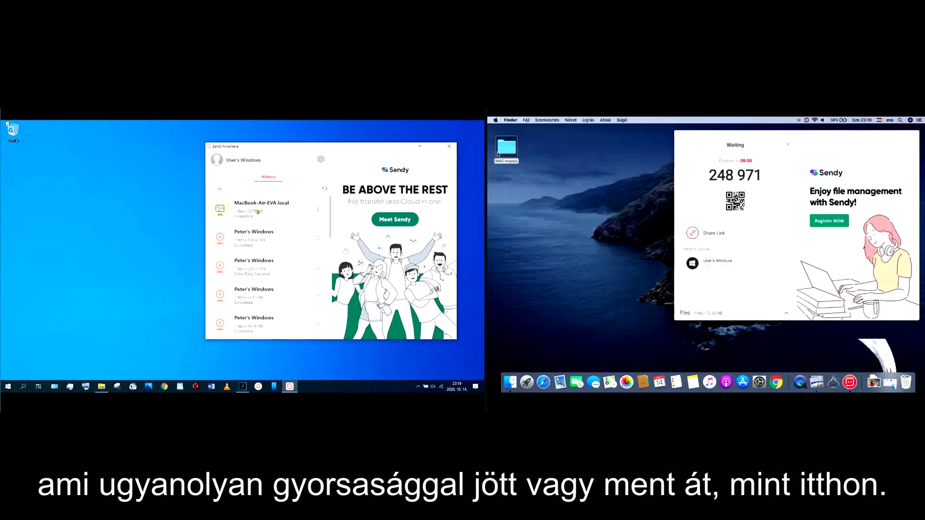
pyautogui.click(724, 264)
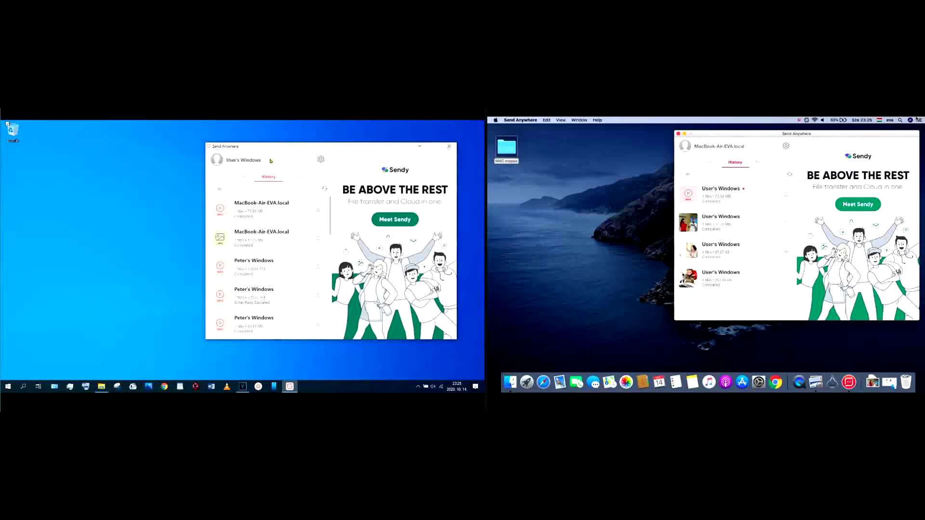
# - Play the received mp4 in VLC, seek ahead, close it, and reveal the file in File Explorer
pyautogui.click(221, 210)
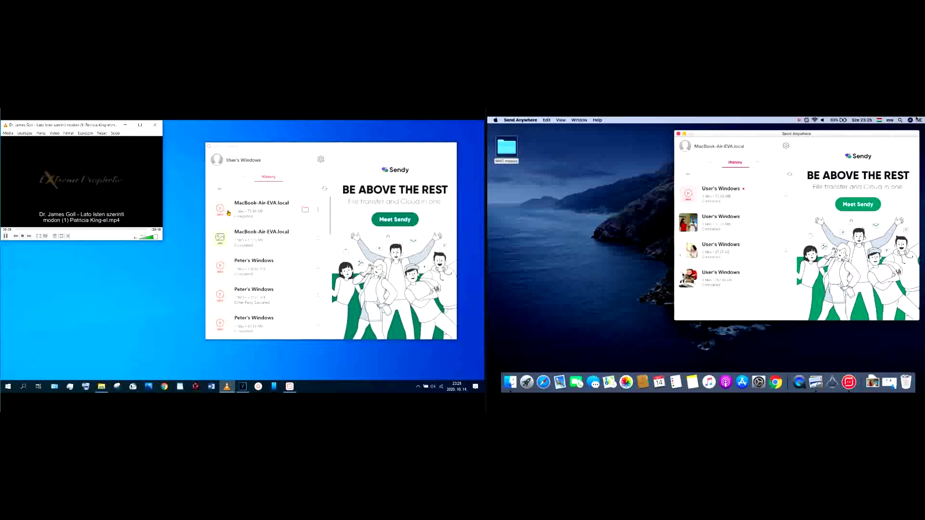
pyautogui.click(64, 230)
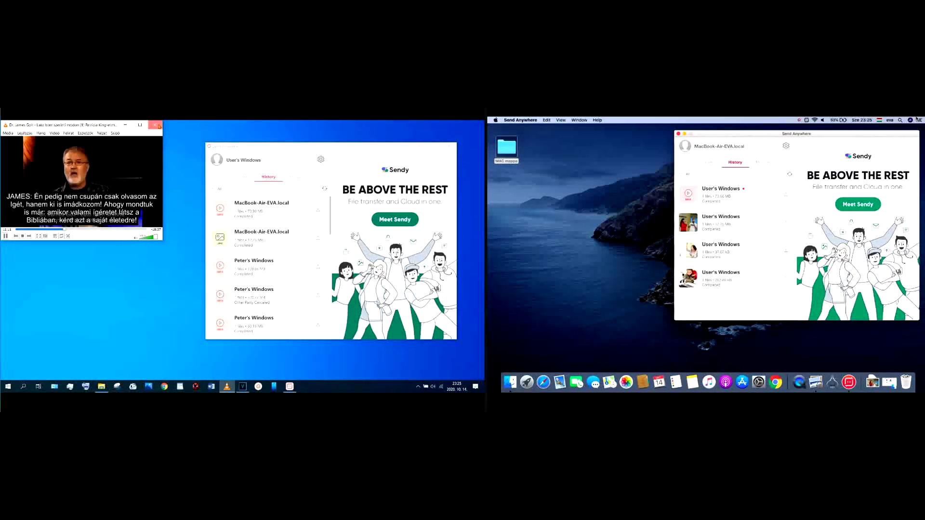
pyautogui.click(159, 126)
pyautogui.click(306, 211)
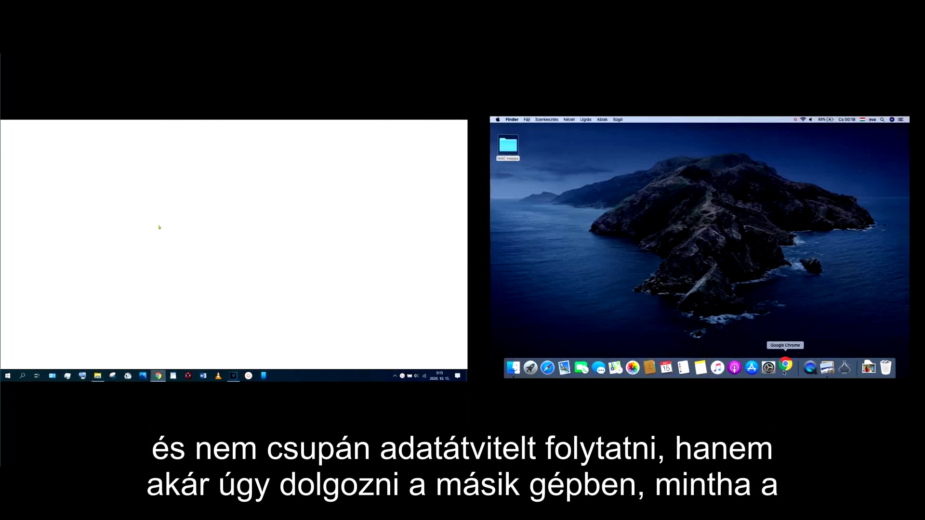
# - Search for the TeamViewer download on both machines, open teamviewer.com, and accept cookies
pyautogui.write('teamviewer')
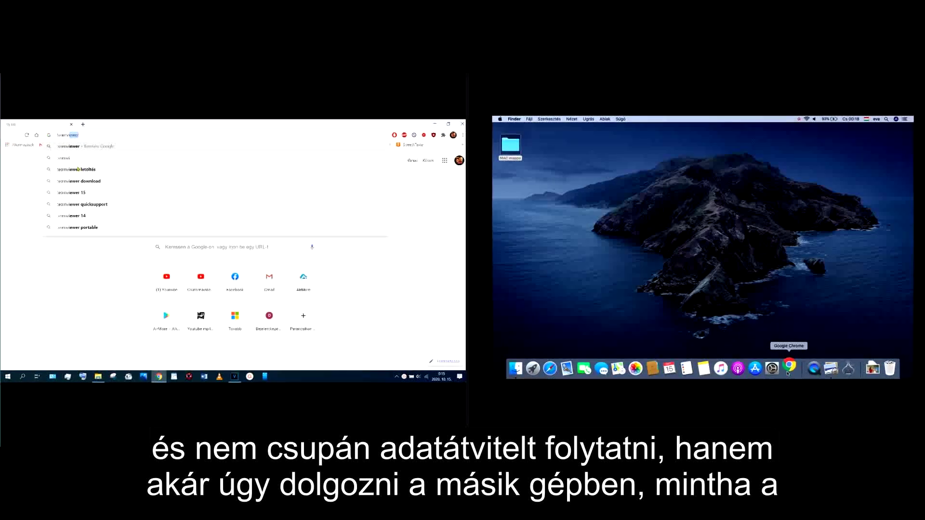
pyautogui.click(78, 169)
pyautogui.click(144, 219)
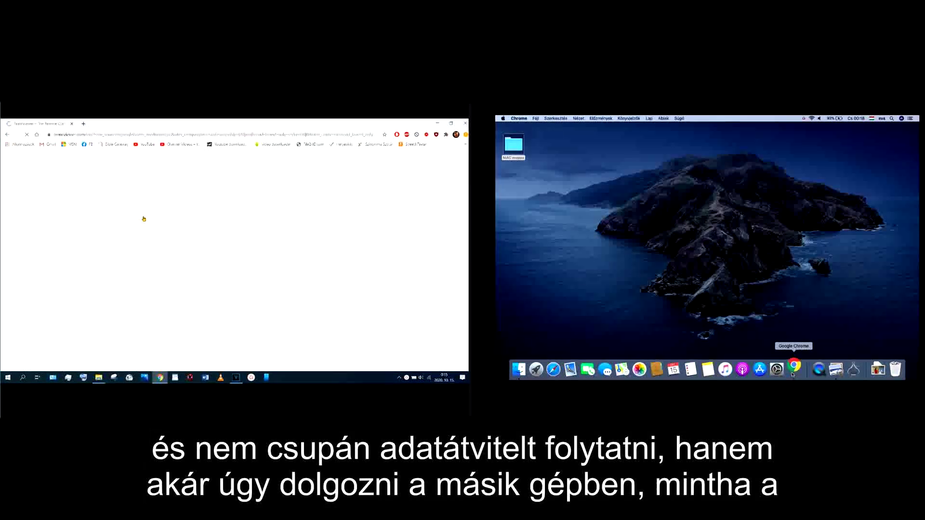
pyautogui.click(793, 369)
pyautogui.click(569, 208)
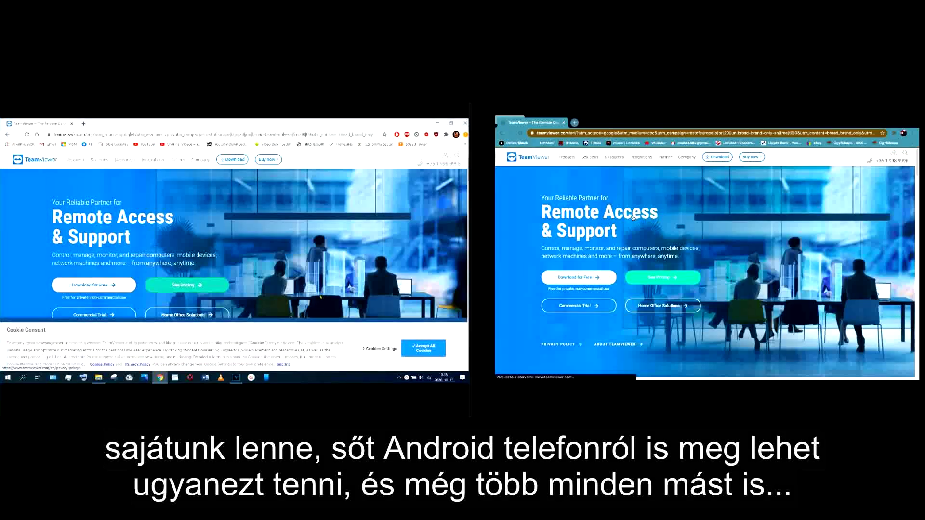
pyautogui.click(413, 342)
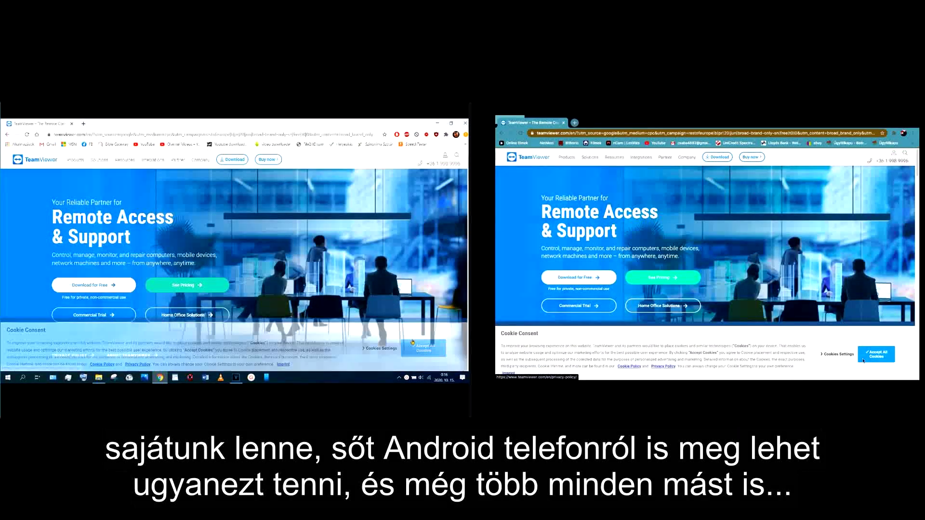
pyautogui.click(863, 360)
# - Download the free TeamViewer installer on the Mac and Windows, save it, and launch it
pyautogui.click(579, 278)
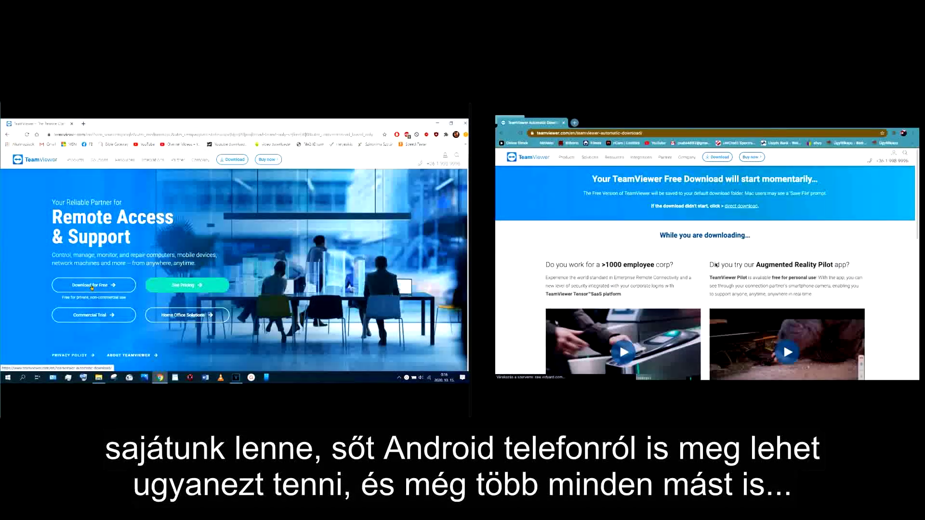
pyautogui.click(92, 287)
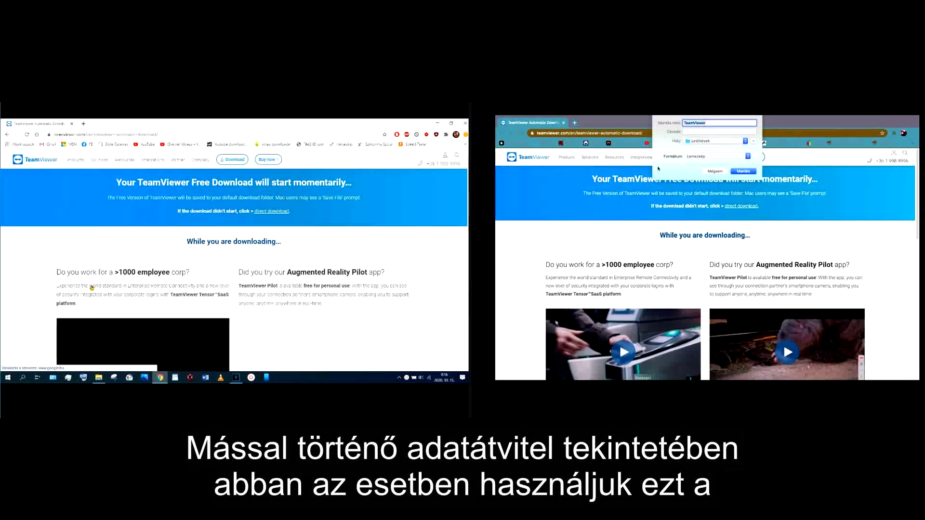
pyautogui.click(743, 171)
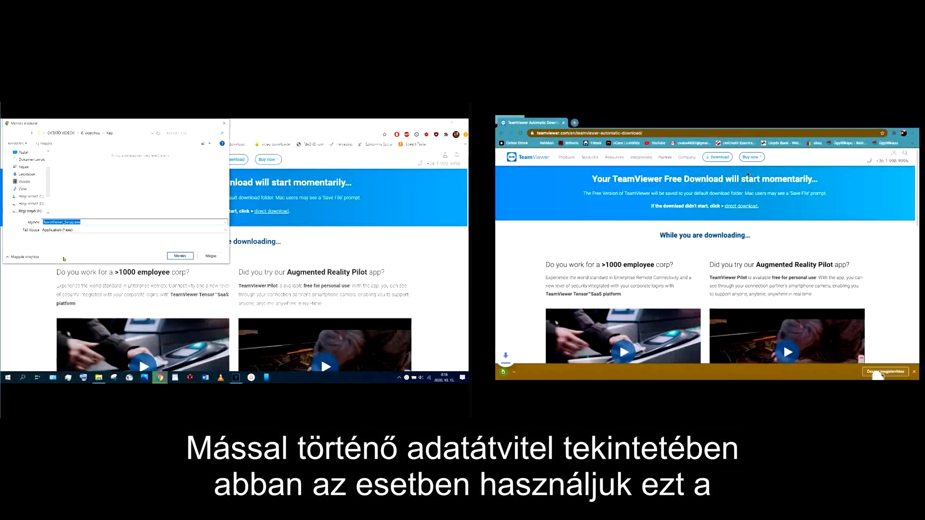
pyautogui.click(179, 256)
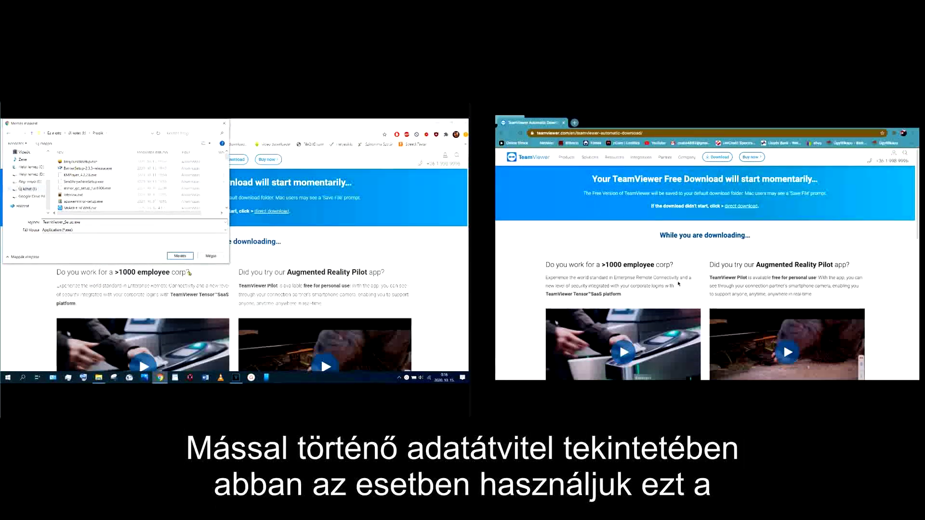
pyautogui.click(180, 256)
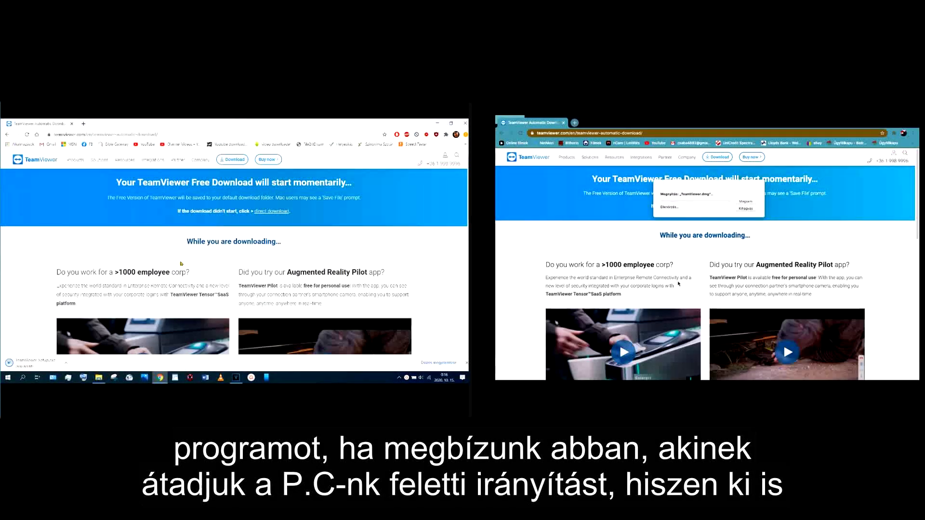
pyautogui.click(39, 364)
pyautogui.click(504, 119)
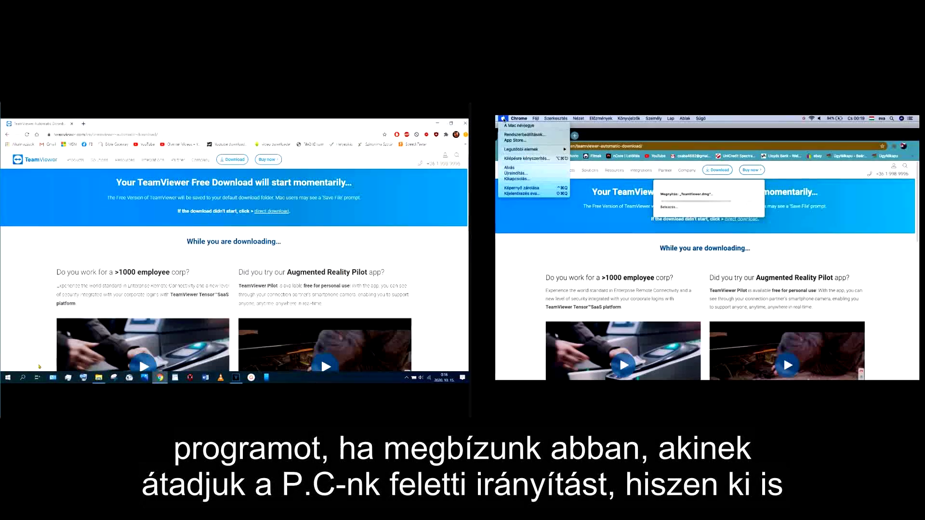
pyautogui.click(504, 119)
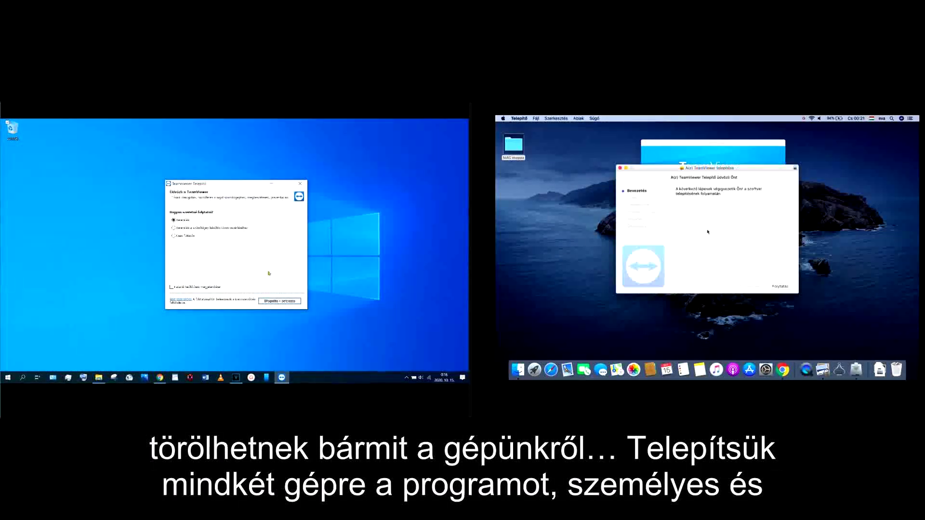
# - Install TeamViewer on both machines: accept the licence, authorise with admin password, choose personal use
pyautogui.click(287, 302)
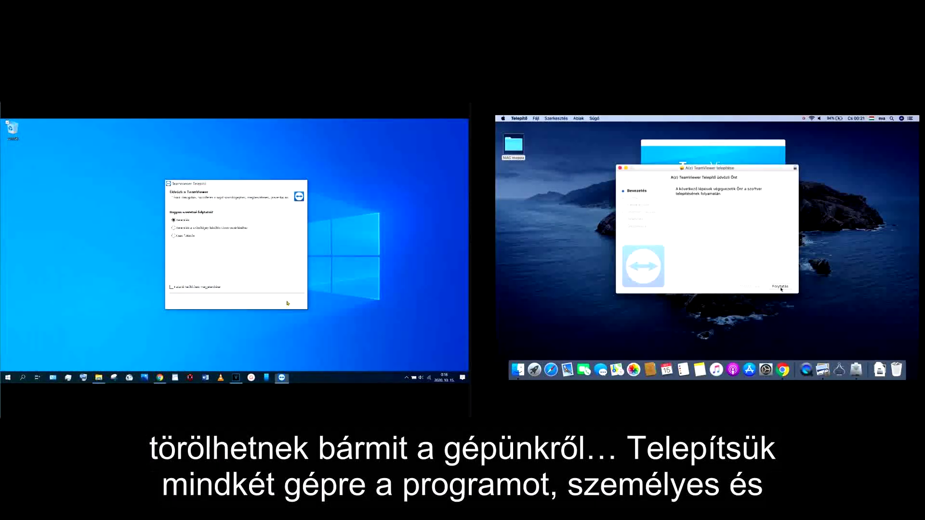
pyautogui.click(780, 287)
pyautogui.click(780, 287)
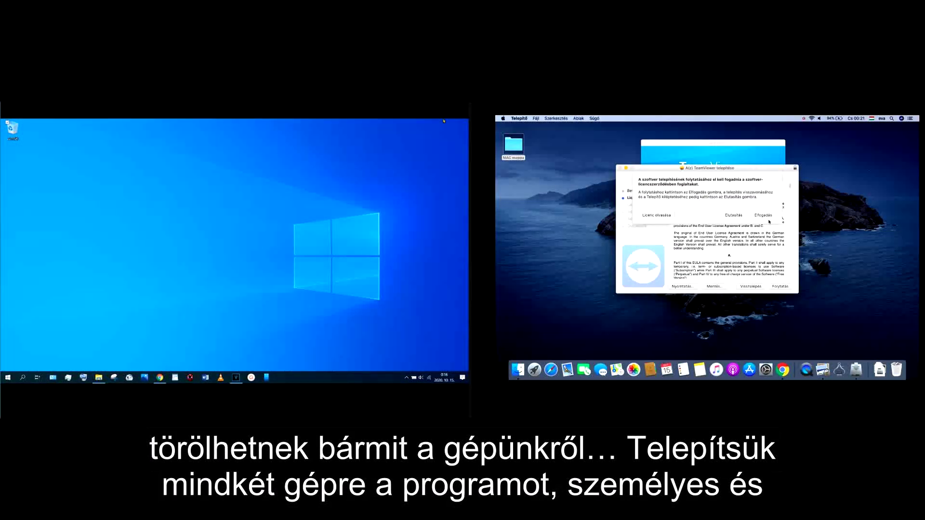
pyautogui.click(763, 215)
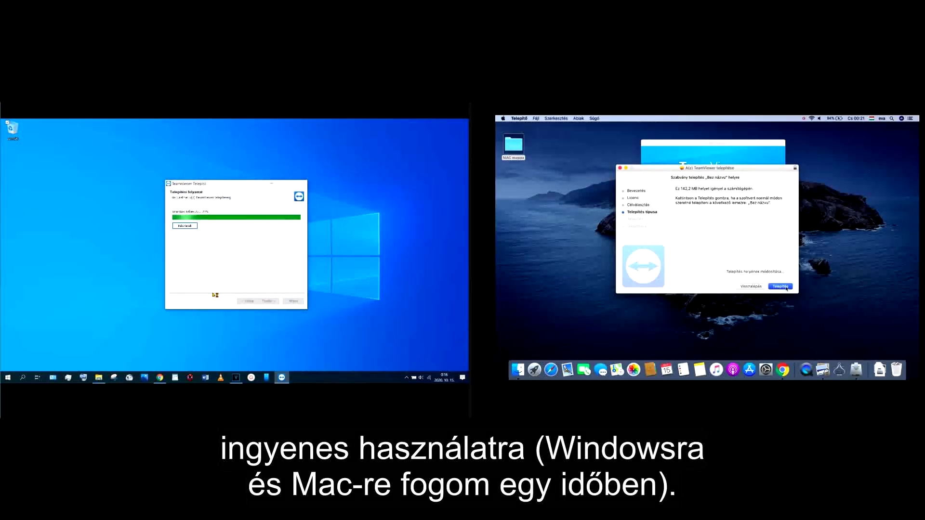
pyautogui.click(780, 287)
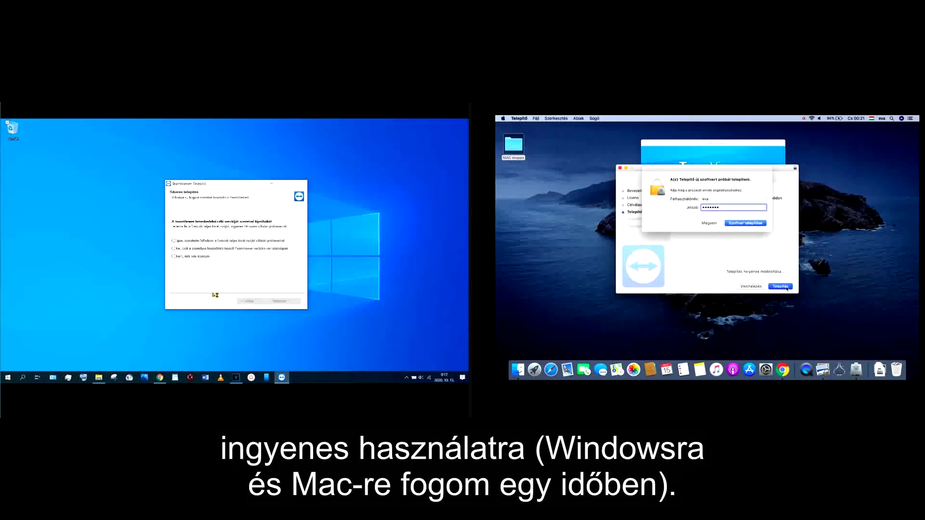
pyautogui.click(759, 224)
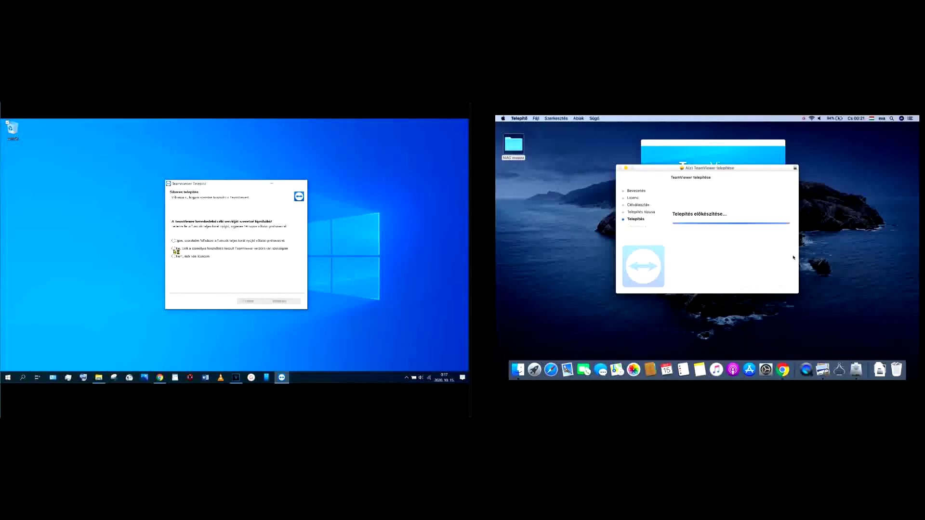
pyautogui.click(174, 249)
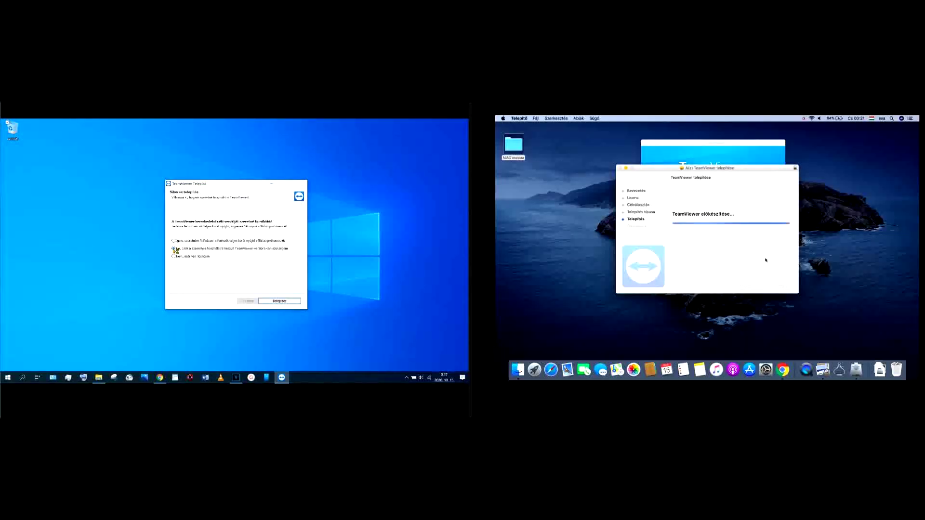
pyautogui.click(288, 302)
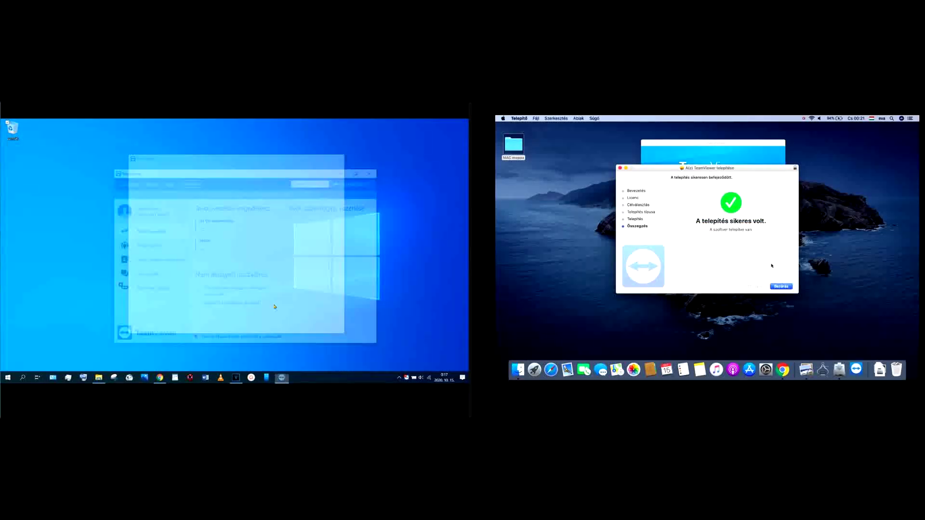
# - Trash the Mac installer, dismiss What's New, and finish the Mac's first-time setup without an unattended password
pyautogui.click(782, 287)
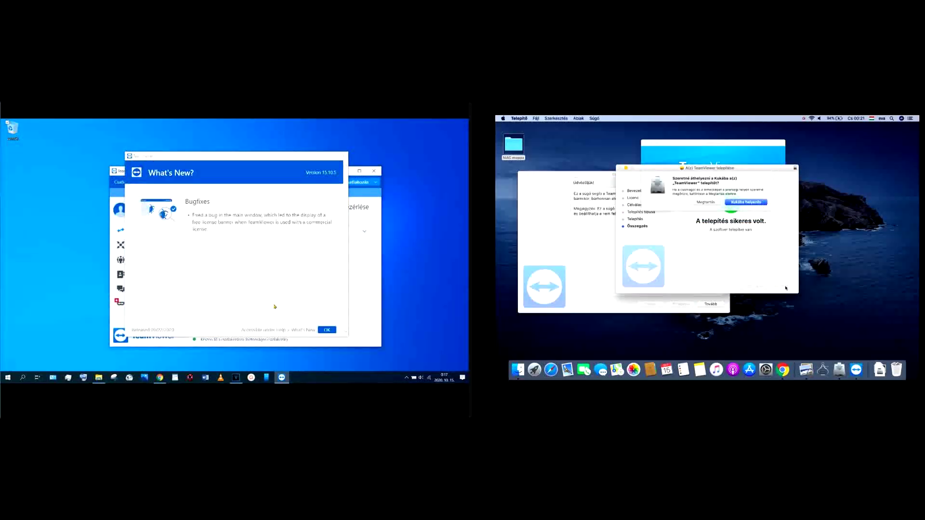
pyautogui.click(737, 203)
pyautogui.click(332, 330)
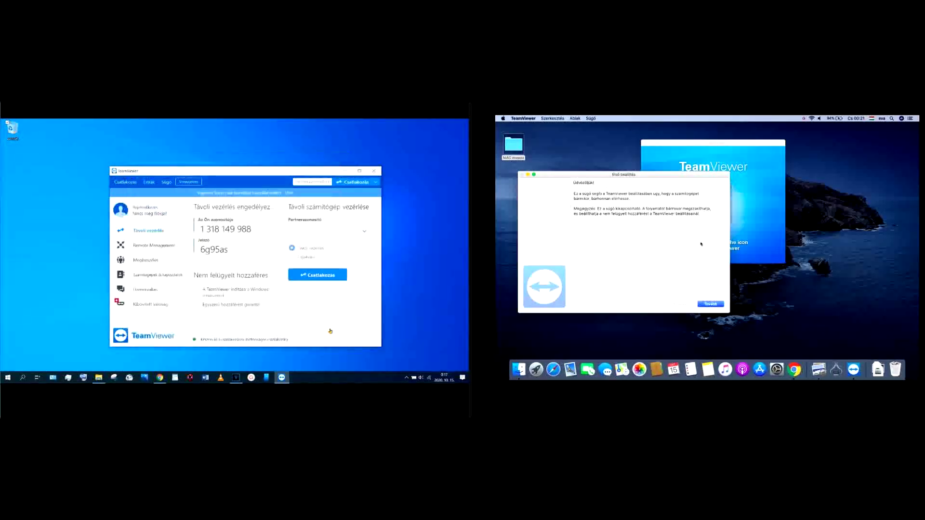
pyautogui.click(716, 304)
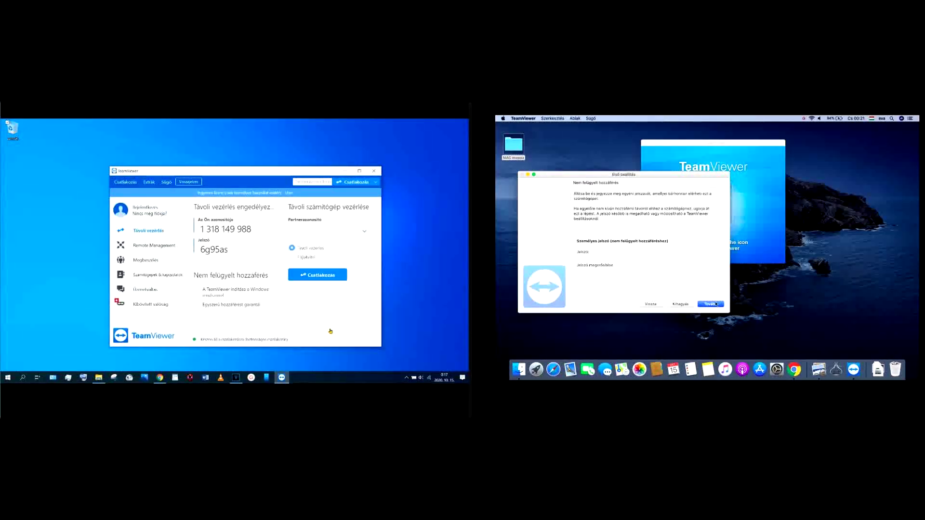
pyautogui.click(710, 304)
pyautogui.click(803, 271)
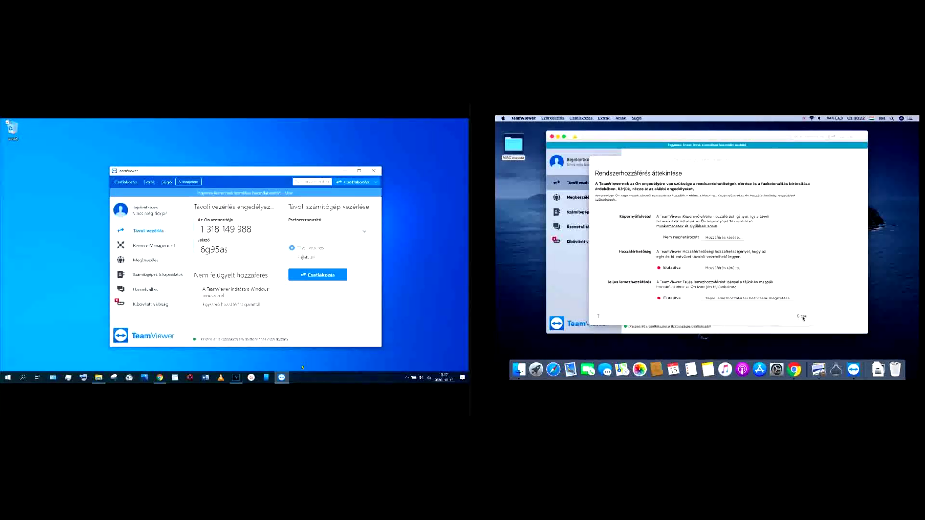
pyautogui.click(803, 316)
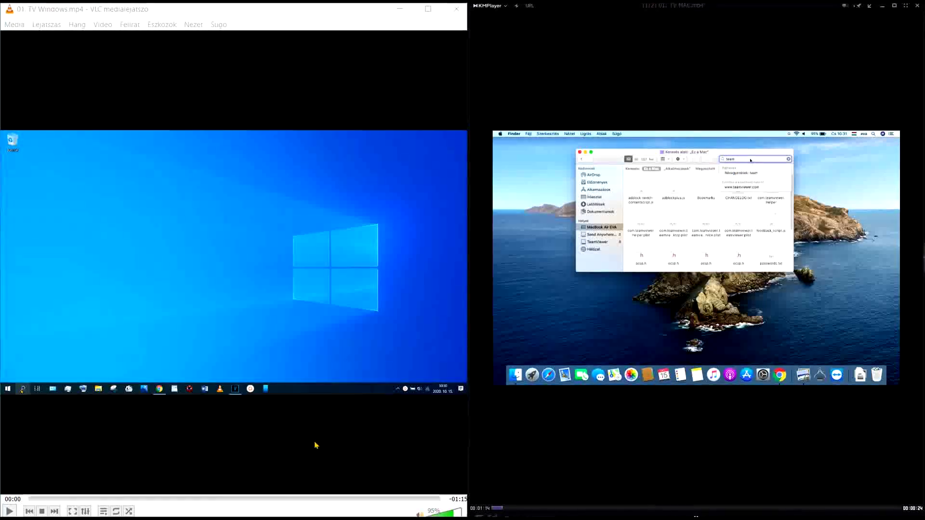
# - Resume the Windows screen recording in VLC with Space
pyautogui.click(316, 446)
pyautogui.press('space')
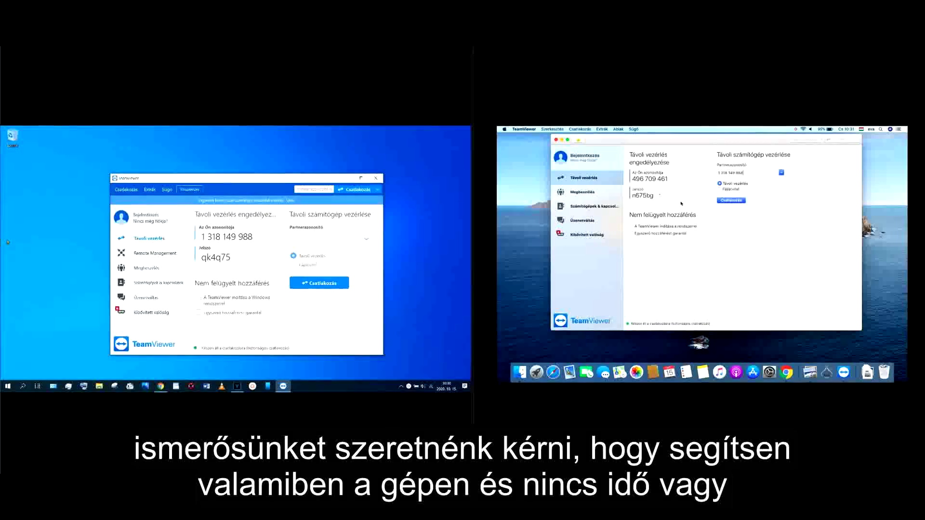
# - Connect from the Mac to the Windows laptop's ID and log in with its partner password
pyautogui.click(730, 200)
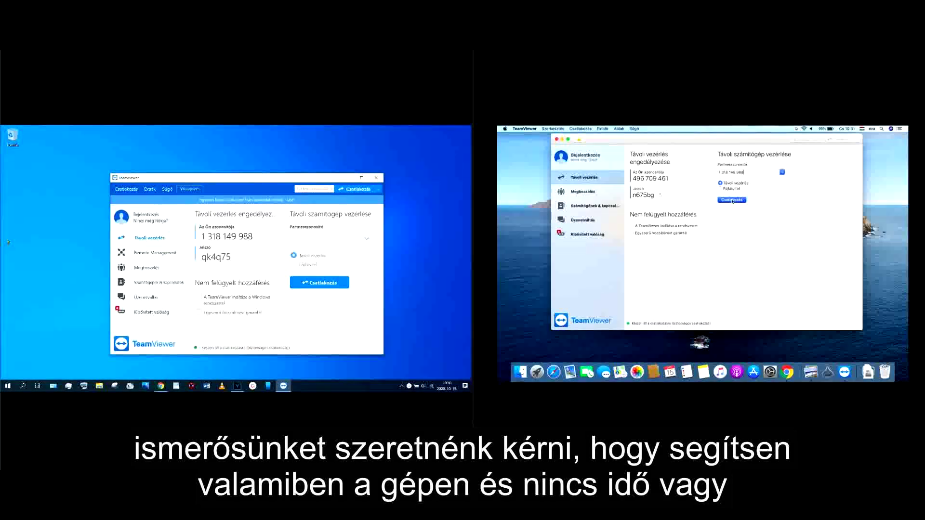
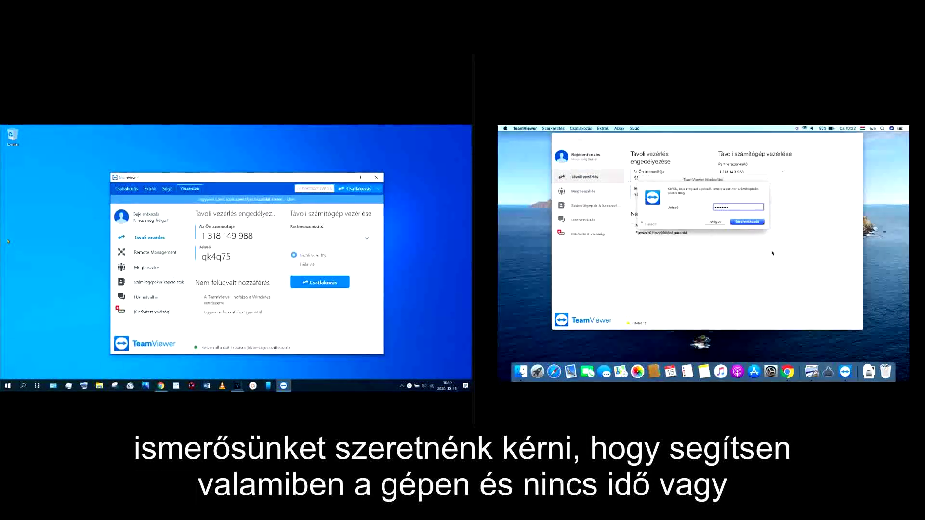
pyautogui.click(747, 222)
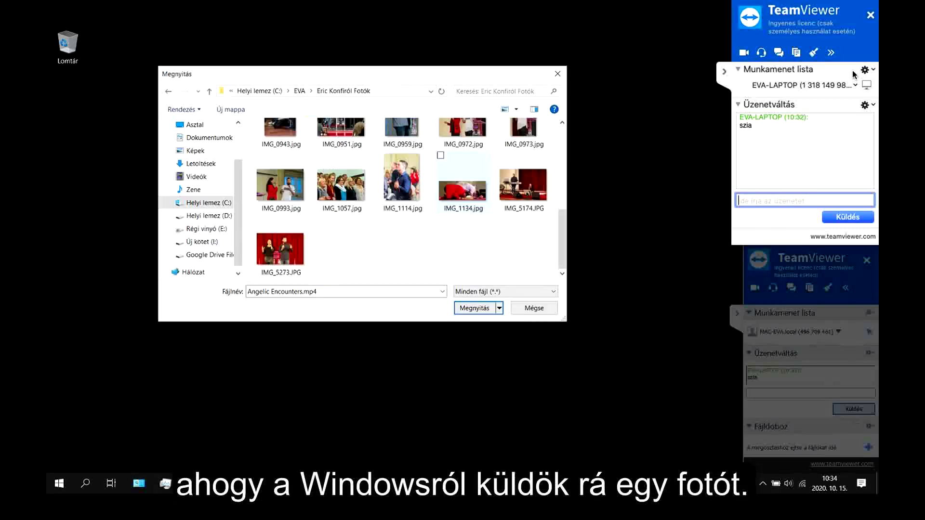
# - Add the photo IMG_1134.jpg to the File box on the Windows laptop
pyautogui.click(463, 183)
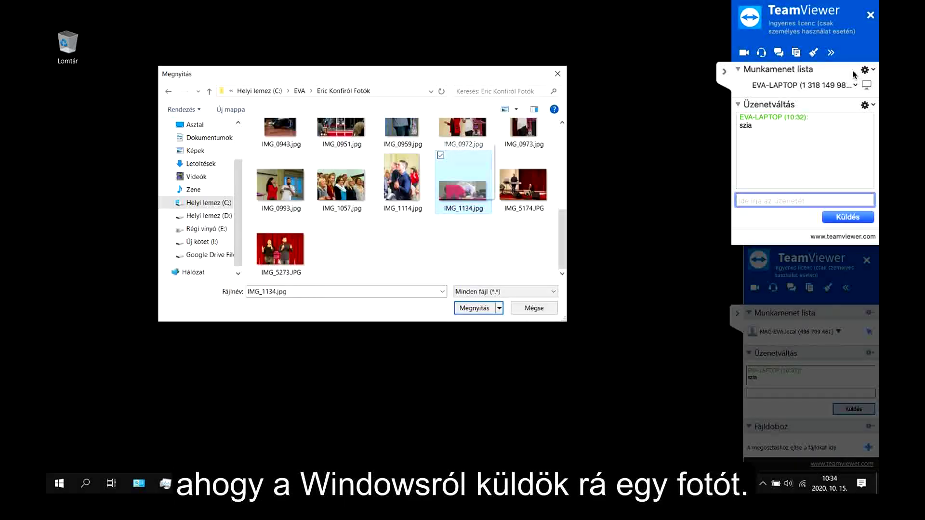
pyautogui.press('Return')
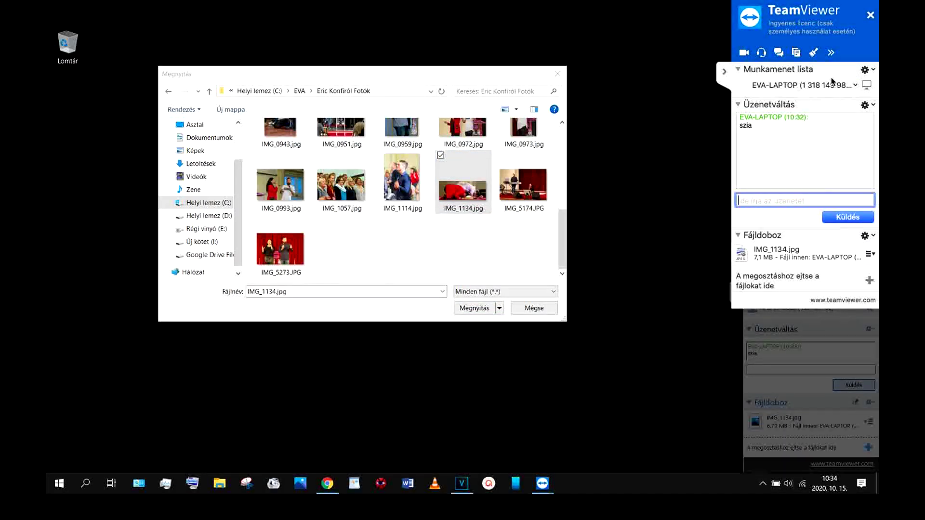
pyautogui.press('Return')
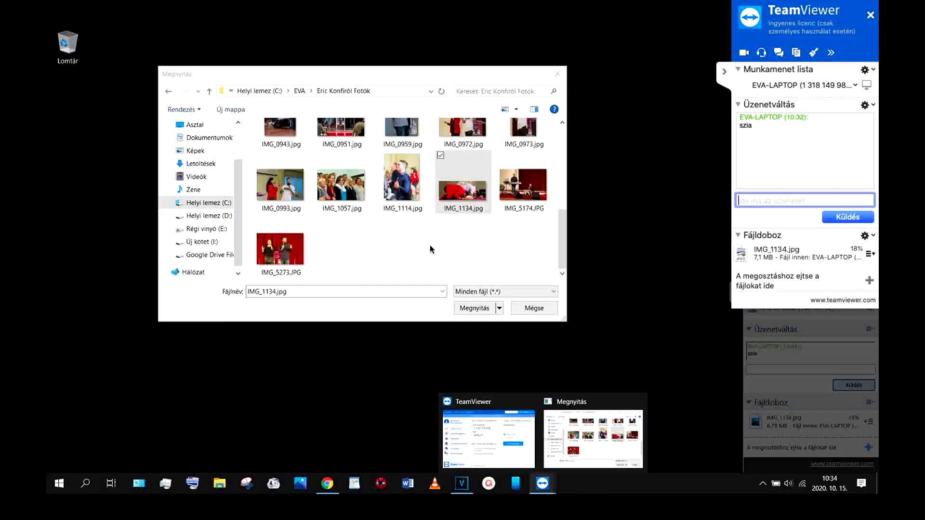
# - On the Mac, locate the received IMG_1134.jpg and open it via its options menu
pyautogui.click(207, 6)
pyautogui.click(222, 19)
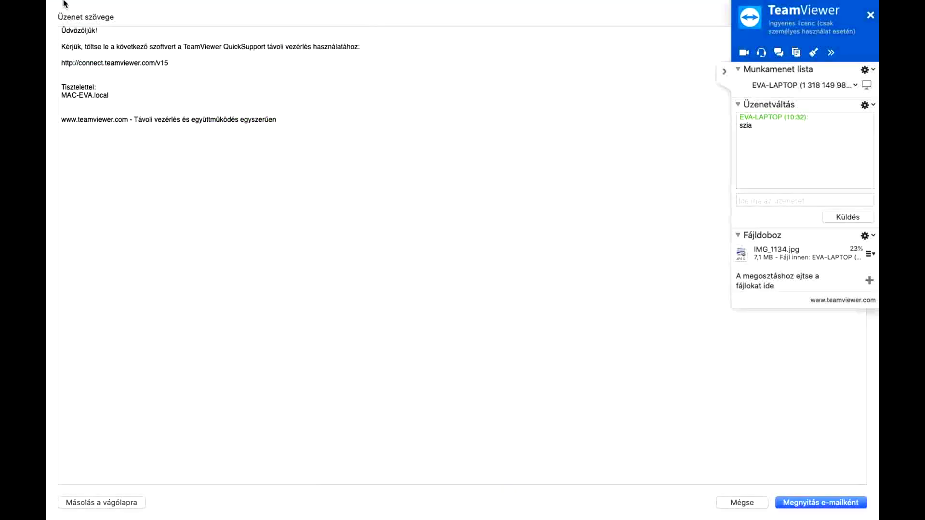
pyautogui.press('Escape')
pyautogui.click(93, 499)
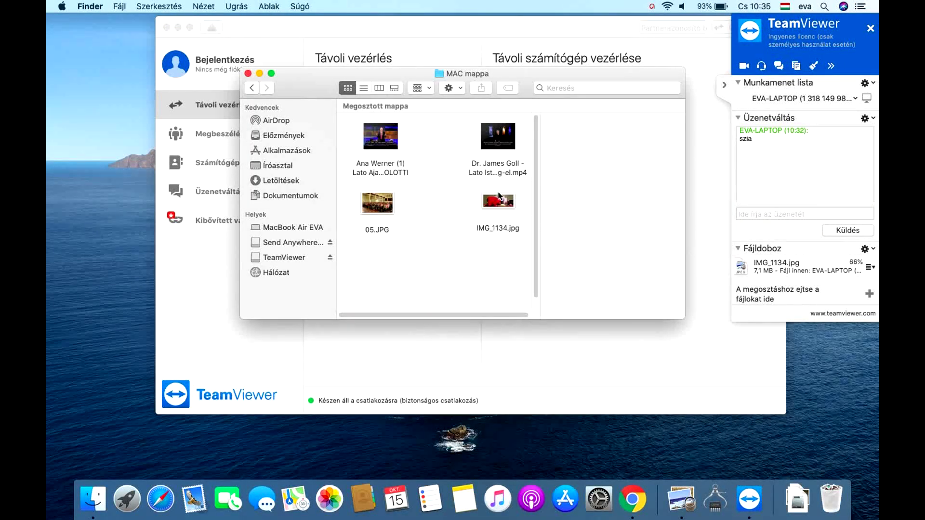
pyautogui.click(499, 197)
pyautogui.click(871, 267)
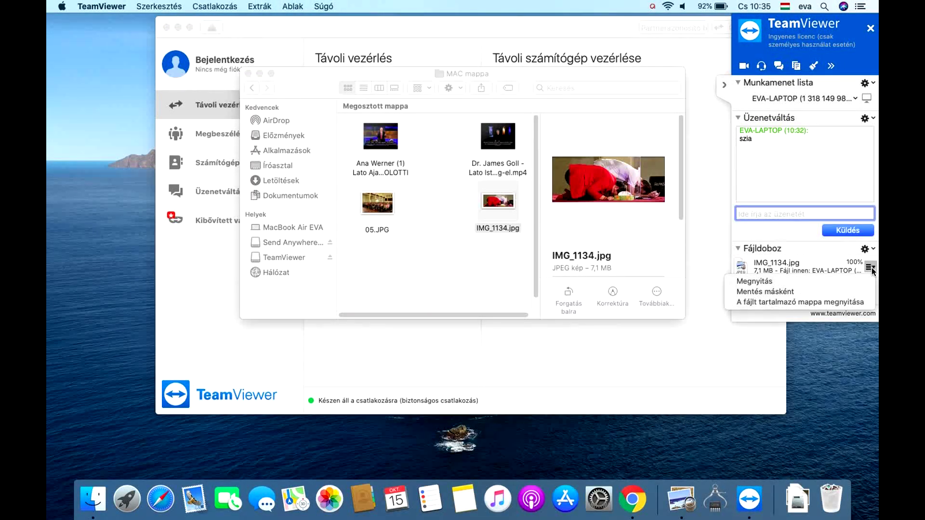
pyautogui.click(766, 282)
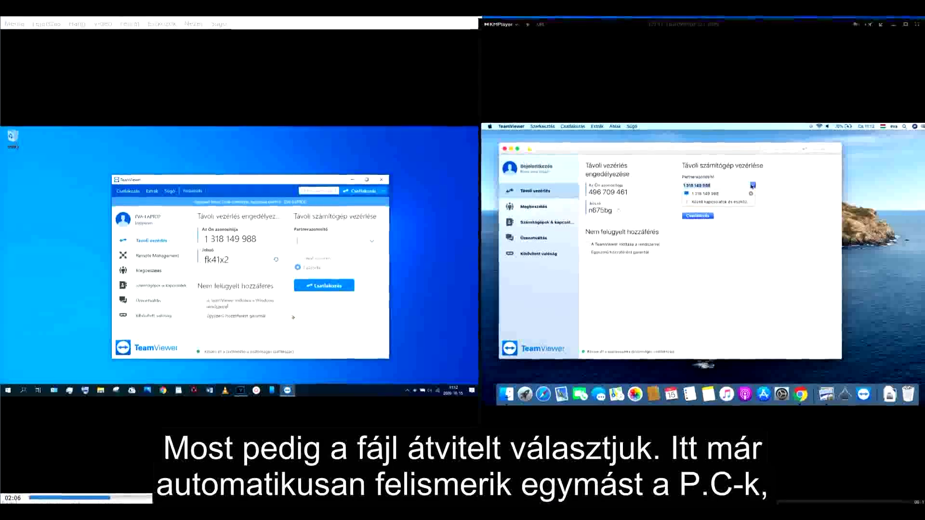
# - Start a Fájlátvitel (file transfer) connection to the Windows laptop and log in
pyautogui.click(721, 190)
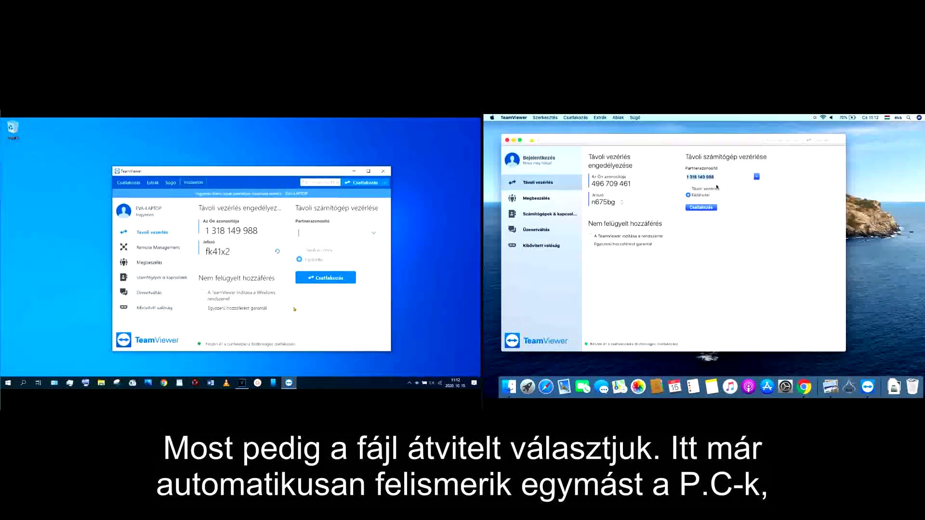
pyautogui.click(702, 208)
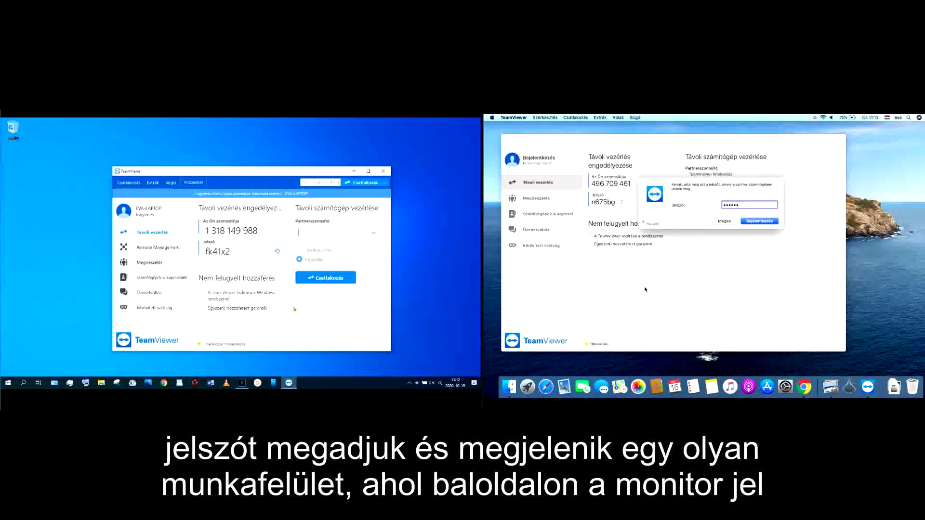
pyautogui.click(766, 222)
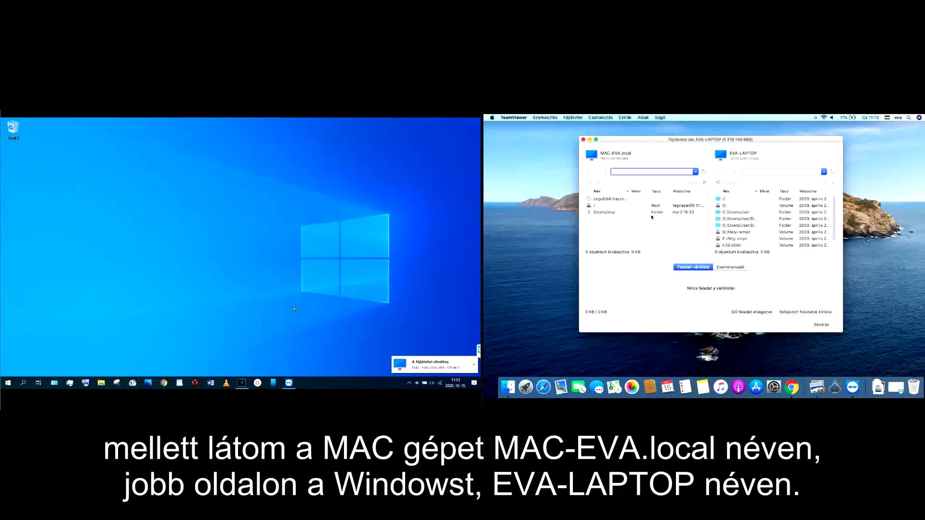
# - Send colour_hearts_720p.mov from the Mac to the Windows laptop, declining the folder access request
pyautogui.click(605, 199)
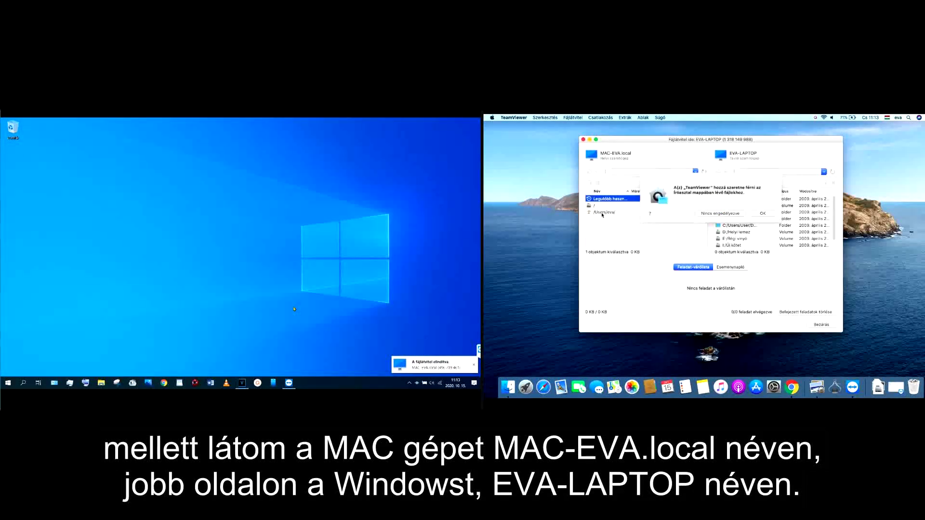
pyautogui.click(728, 214)
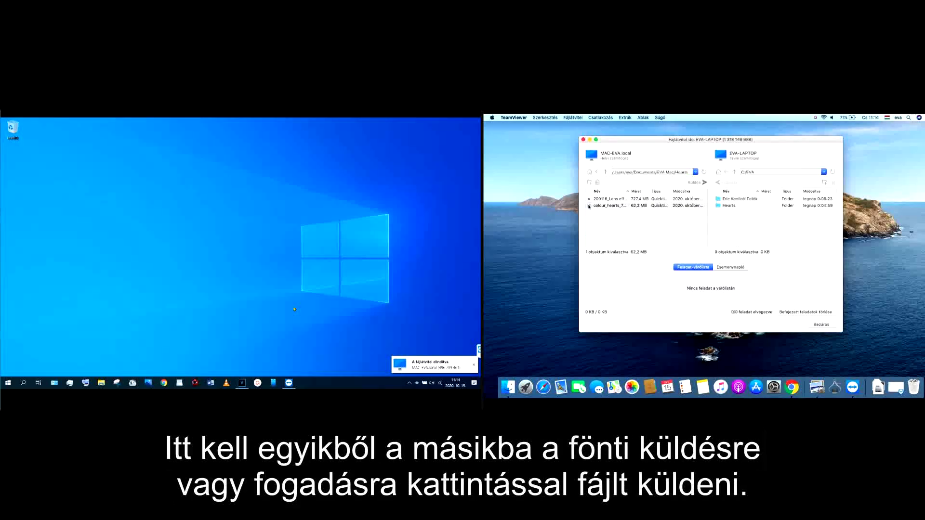
pyautogui.click(702, 183)
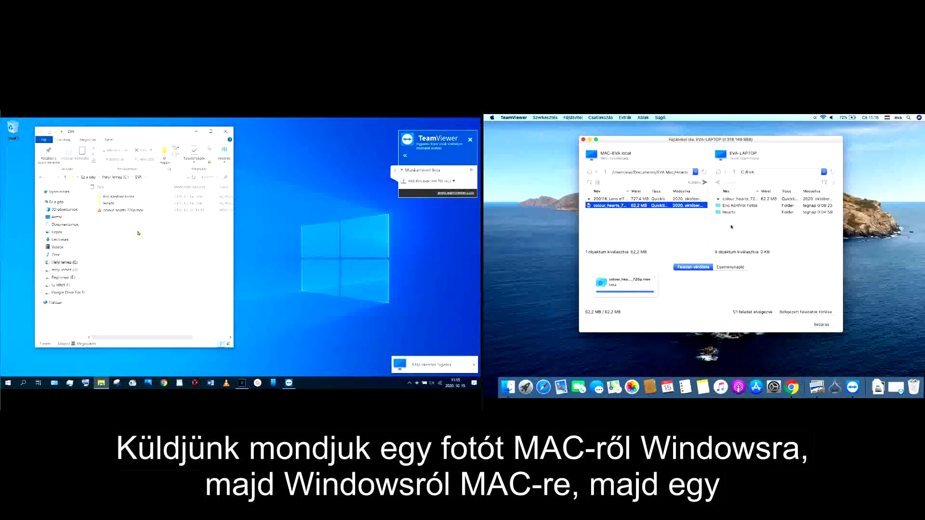
# - Fetch IMG_0368.jpg from Eric Konfiról Fotók to the Mac and check it in Preview
pyautogui.doubleClick(738, 205)
pyautogui.moveTo(835, 204)
pyautogui.mouseDown()
pyautogui.moveTo(836, 250)
pyautogui.moveTo(835, 202)
pyautogui.mouseUp()
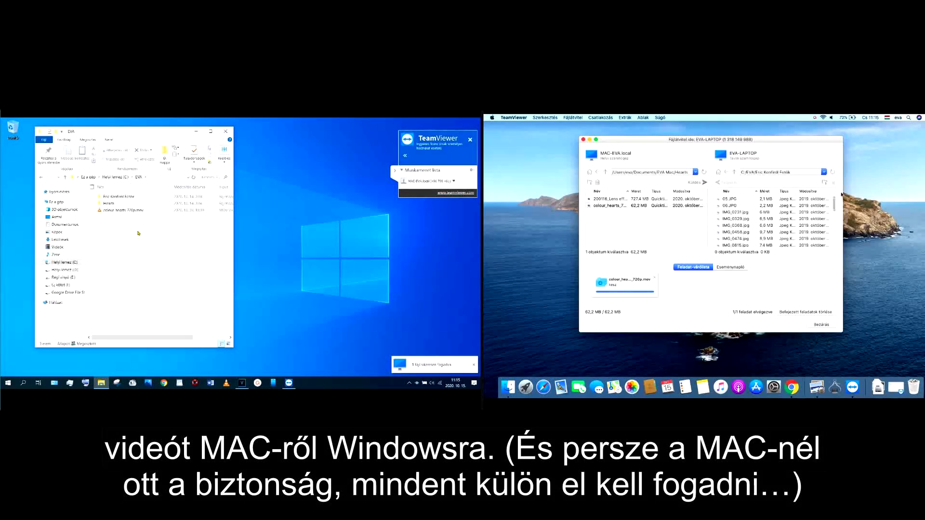
pyautogui.click(740, 226)
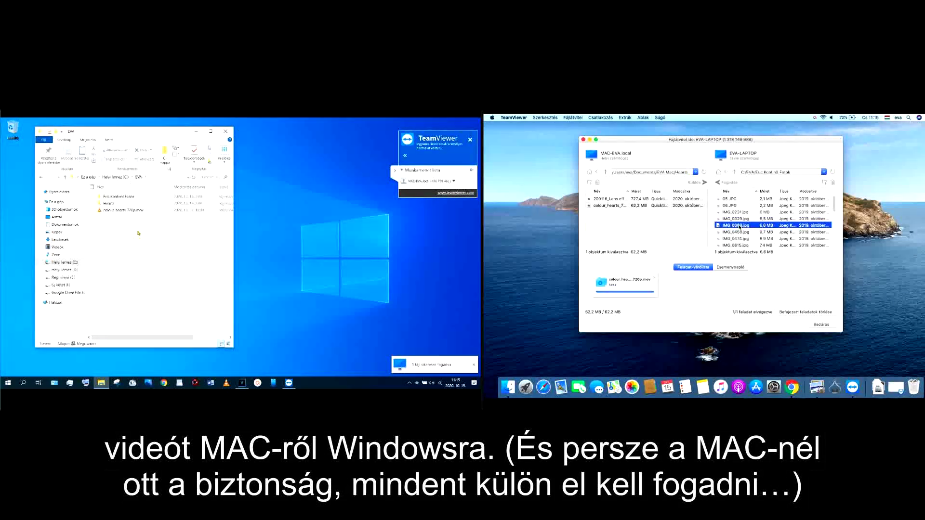
pyautogui.click(718, 183)
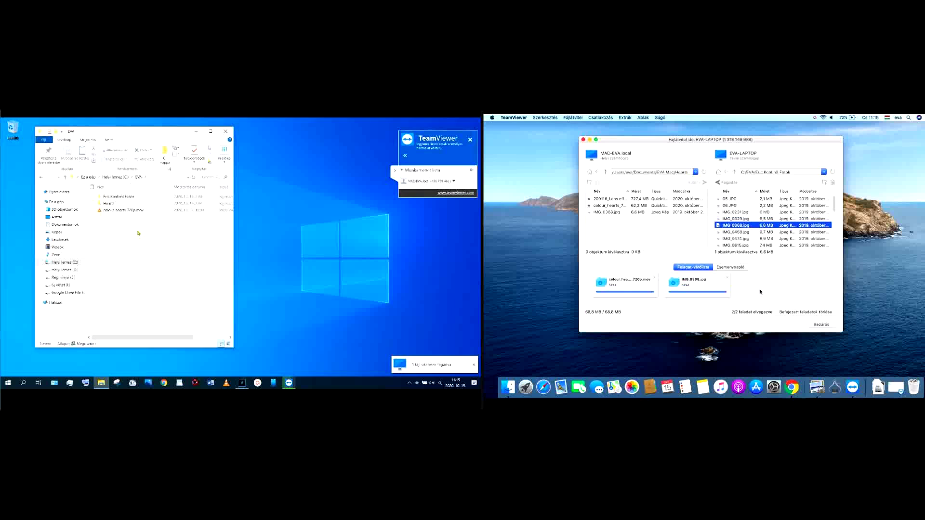
pyautogui.doubleClick(125, 202)
pyautogui.moveTo(699, 140); pyautogui.dragTo(843, 136)
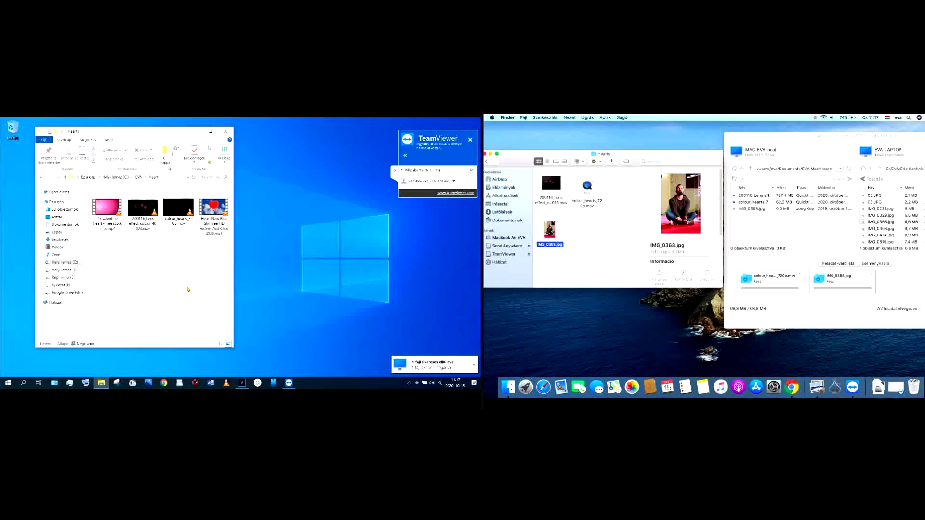
pyautogui.doubleClick(550, 230)
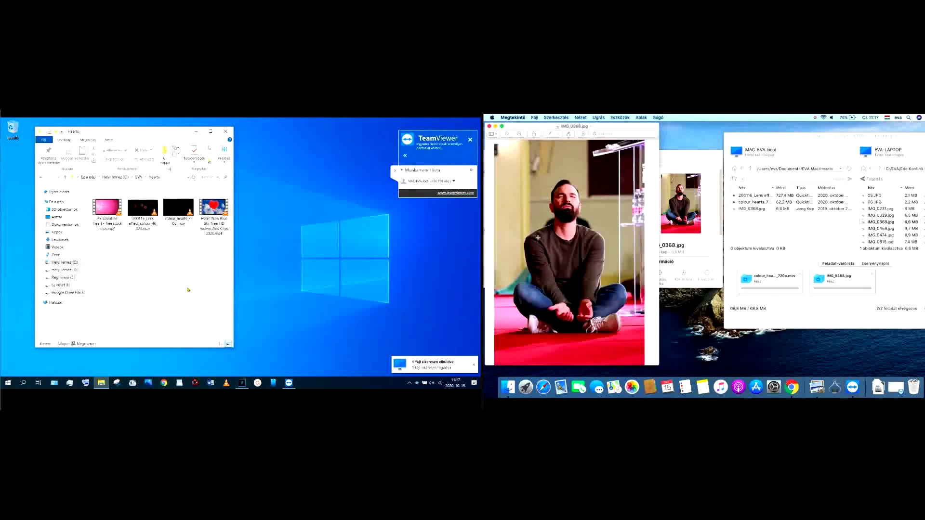
pyautogui.click(490, 126)
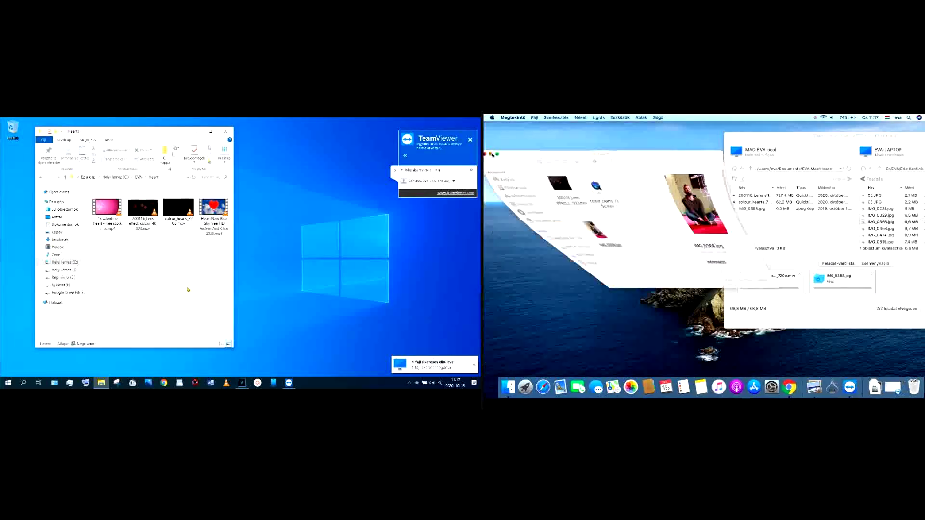
# - Send the lens-effect video from the Mac to C:\EVA on Windows
pyautogui.click(809, 137)
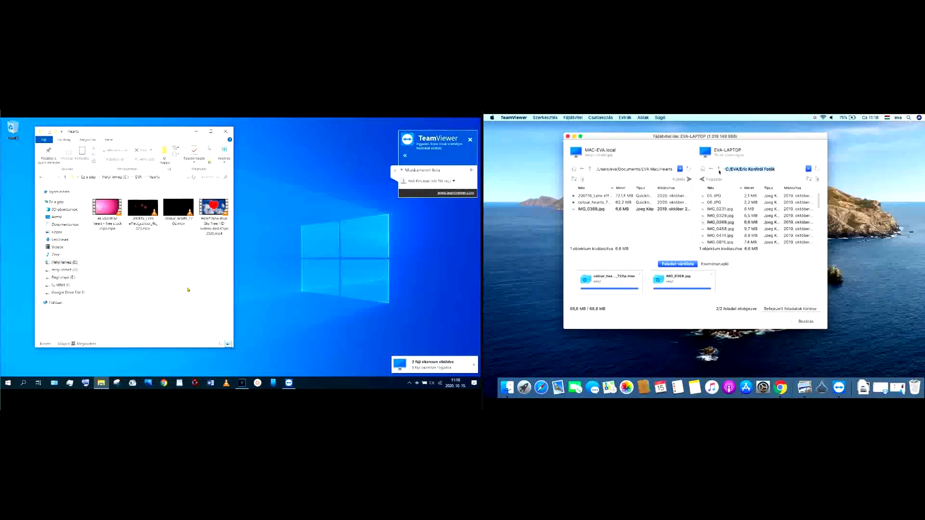
pyautogui.click(719, 169)
pyautogui.click(672, 196)
pyautogui.click(688, 179)
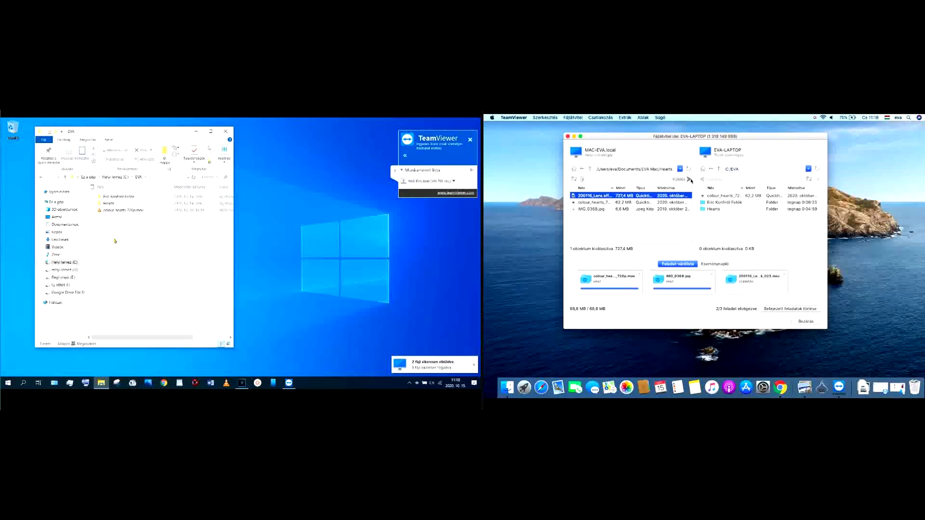